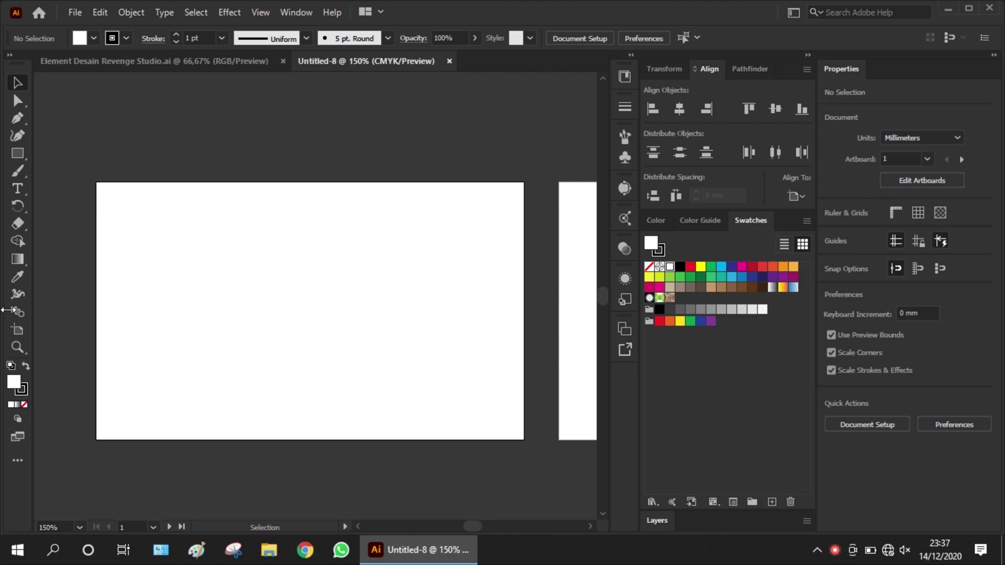
- Draw a white 88 × 53 mm rectangle covering the first artboard and remove its stroke
{"action": "left_click", "coordinate": [20, 154]}
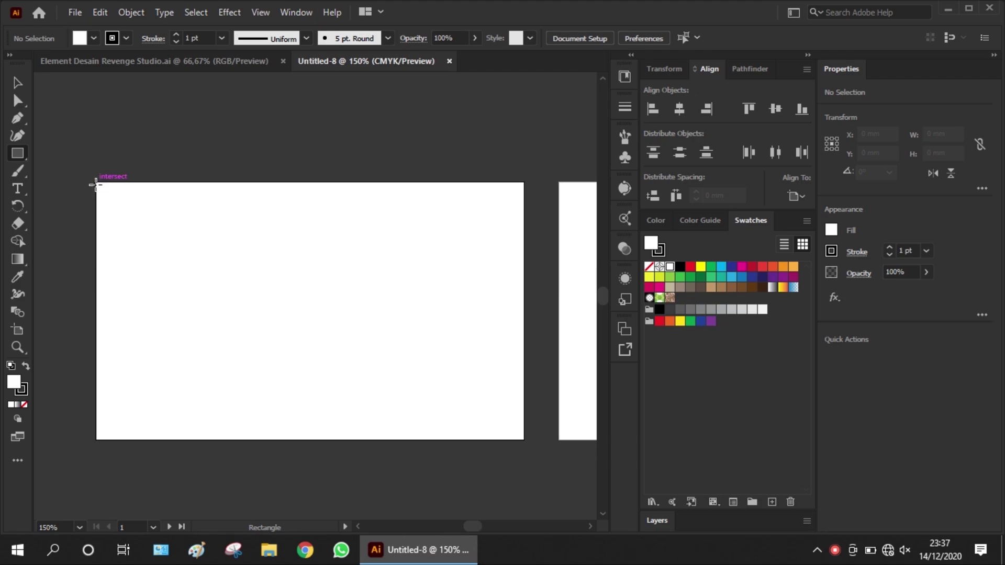
{"action": "mouse_move", "coordinate": [96, 182]}
{"action": "left_mouse_down"}
{"action": "mouse_move", "coordinate": [420, 404]}
{"action": "mouse_move", "coordinate": [501, 422]}
{"action": "mouse_move", "coordinate": [524, 440]}
{"action": "left_mouse_up"}
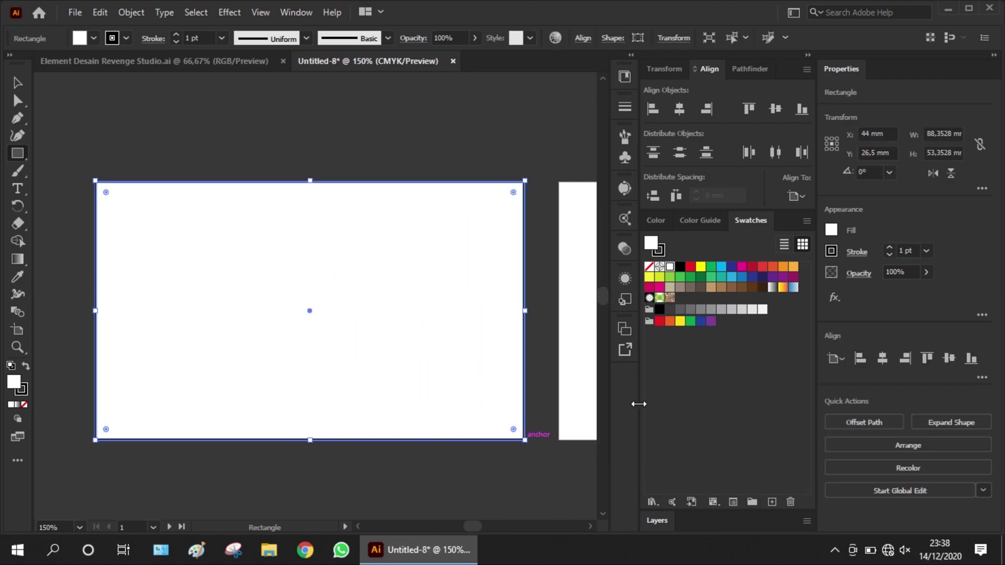
{"action": "left_click", "coordinate": [889, 256]}
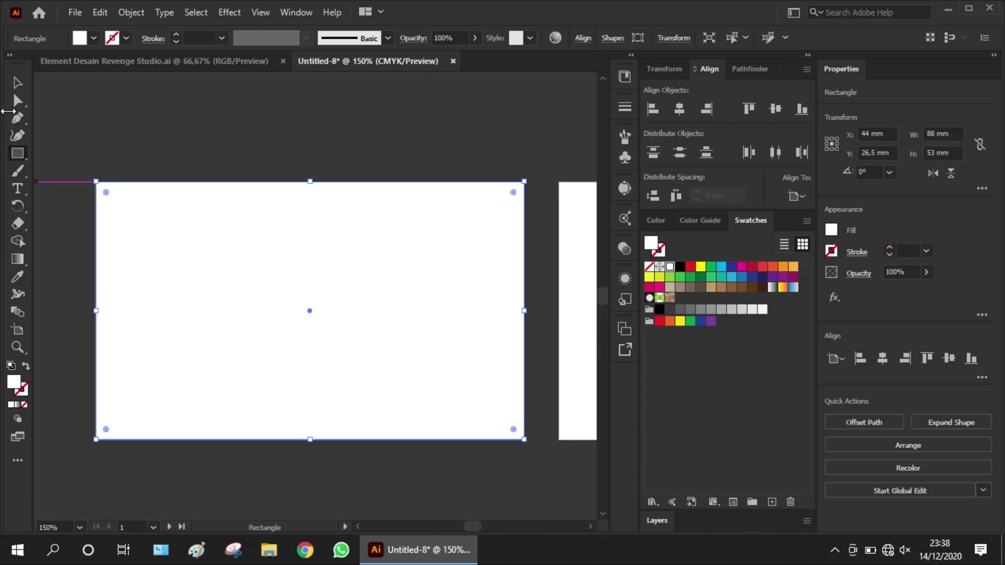
{"action": "left_click", "coordinate": [17, 82]}
{"action": "left_click", "coordinate": [129, 98]}
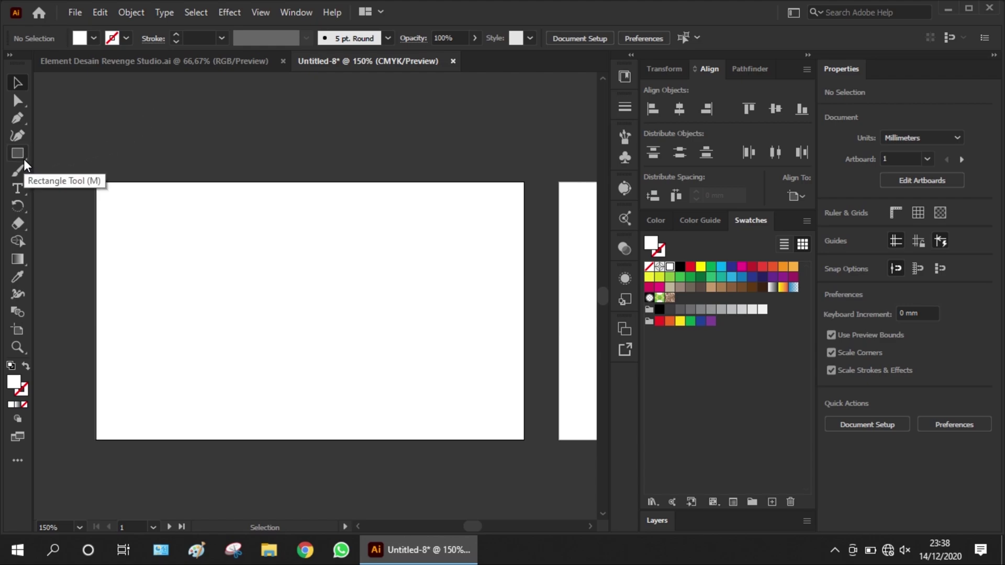
- Draw a closed Pen path along the artboard's left and bottom edges, with inner corners at about X 26, Y 44 mm and X 73, Y 35 mm
{"action": "left_click", "coordinate": [24, 120]}
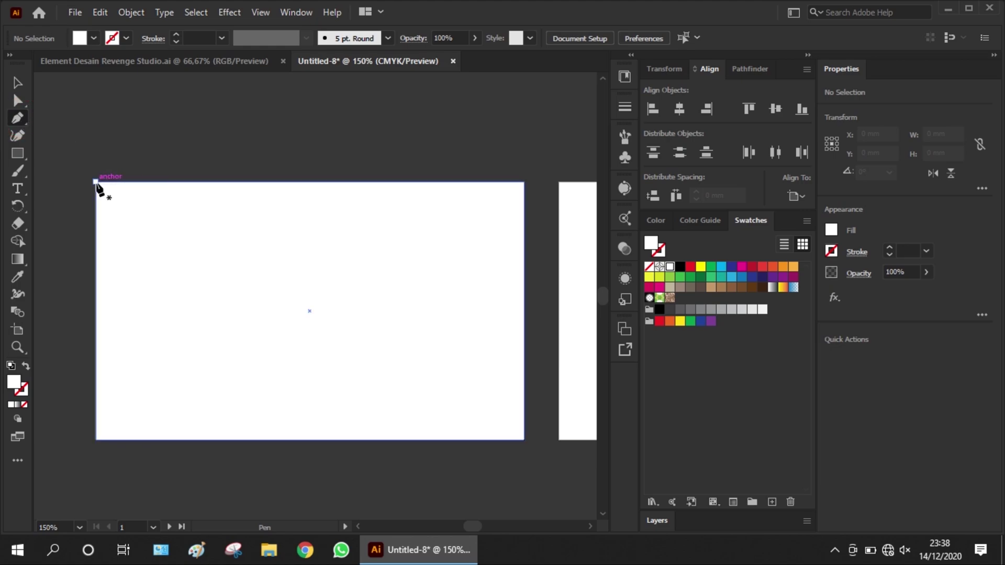
{"action": "left_click", "coordinate": [95, 183]}
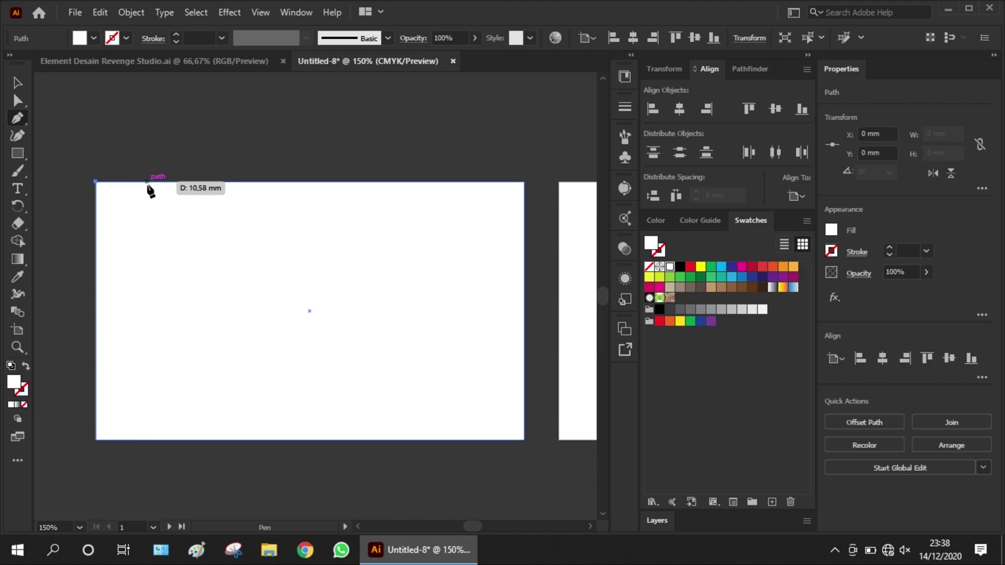
{"action": "left_click", "coordinate": [158, 182]}
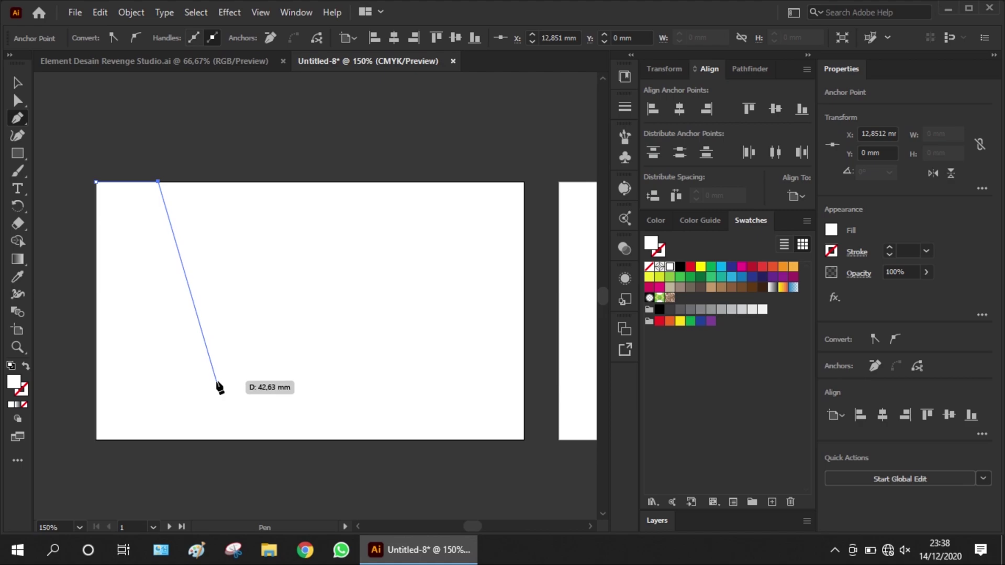
{"action": "left_click", "coordinate": [220, 396]}
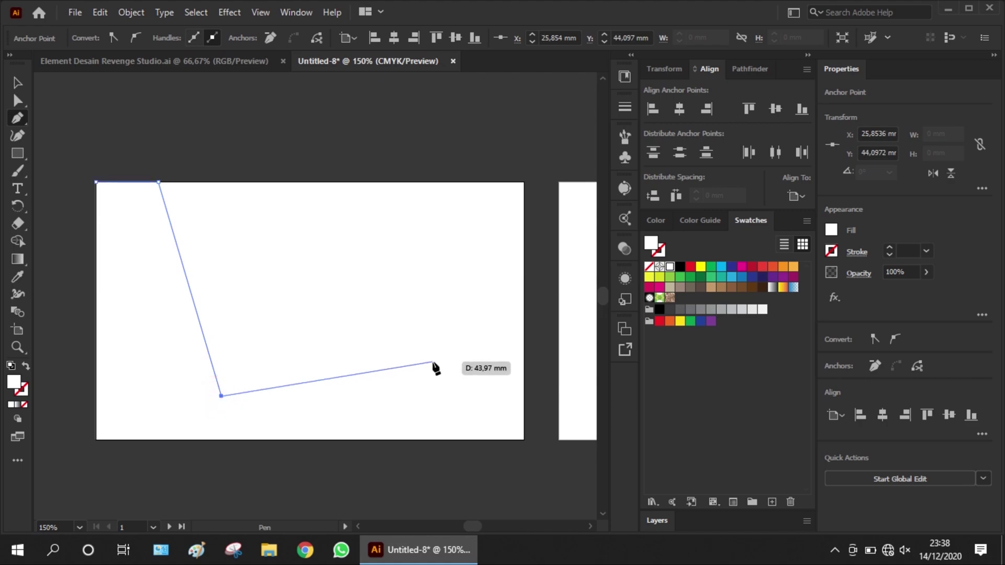
{"action": "left_click", "coordinate": [448, 353]}
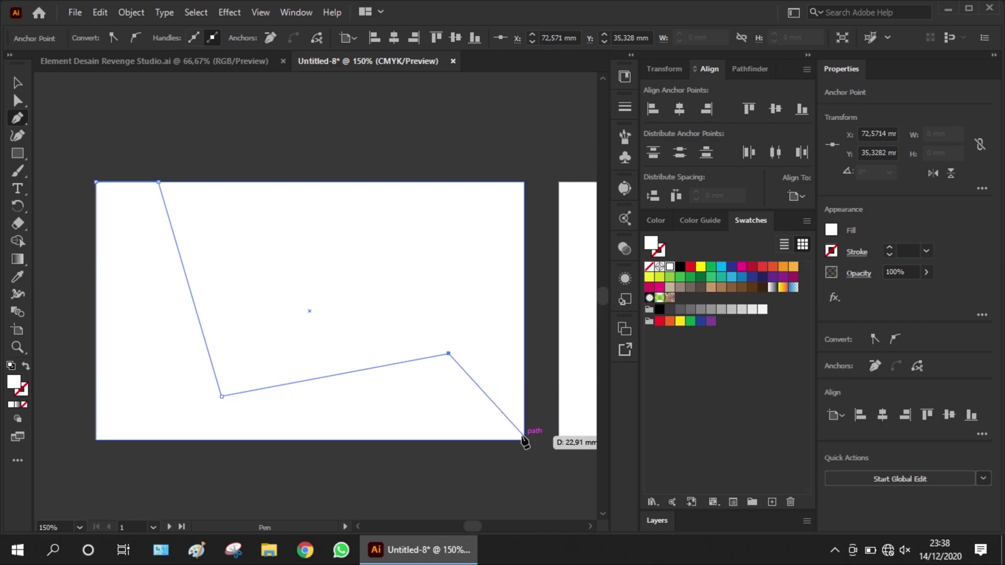
{"action": "left_click", "coordinate": [524, 438]}
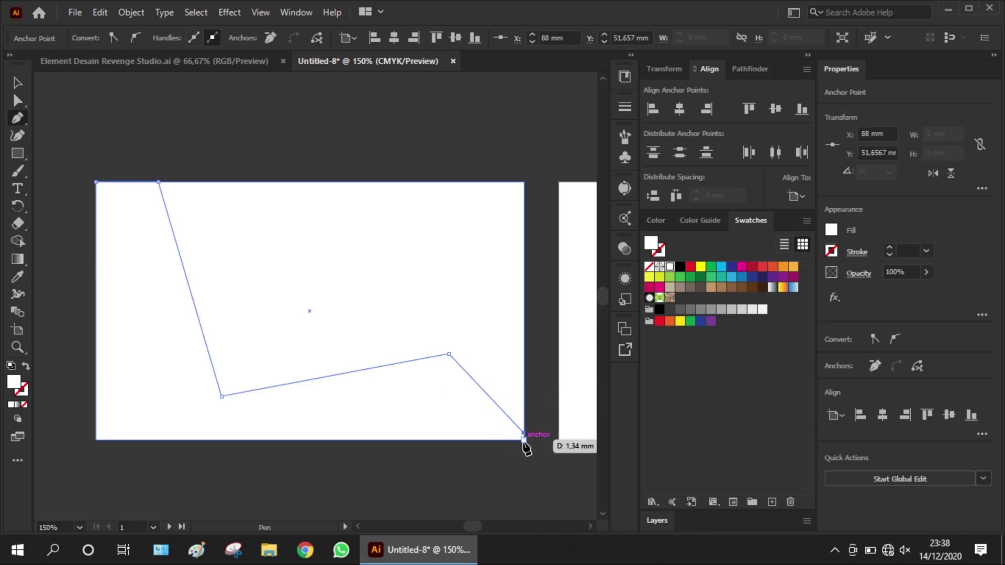
{"action": "left_click", "coordinate": [523, 439]}
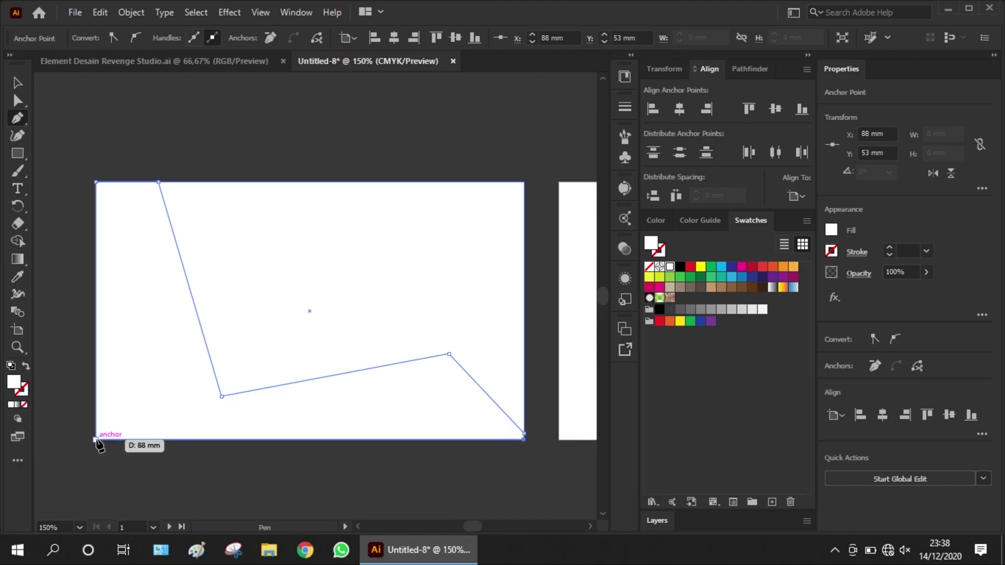
{"action": "left_click", "coordinate": [95, 440]}
{"action": "left_click", "coordinate": [96, 183]}
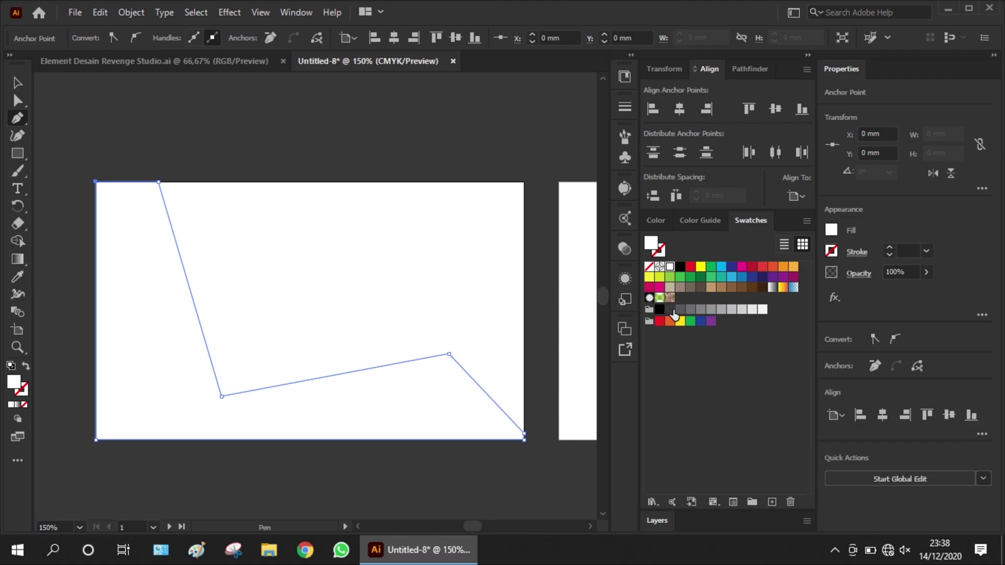
- Fill the new polygon with the dark grey swatch and deselect it
{"action": "left_click", "coordinate": [669, 309]}
{"action": "left_click", "coordinate": [13, 82]}
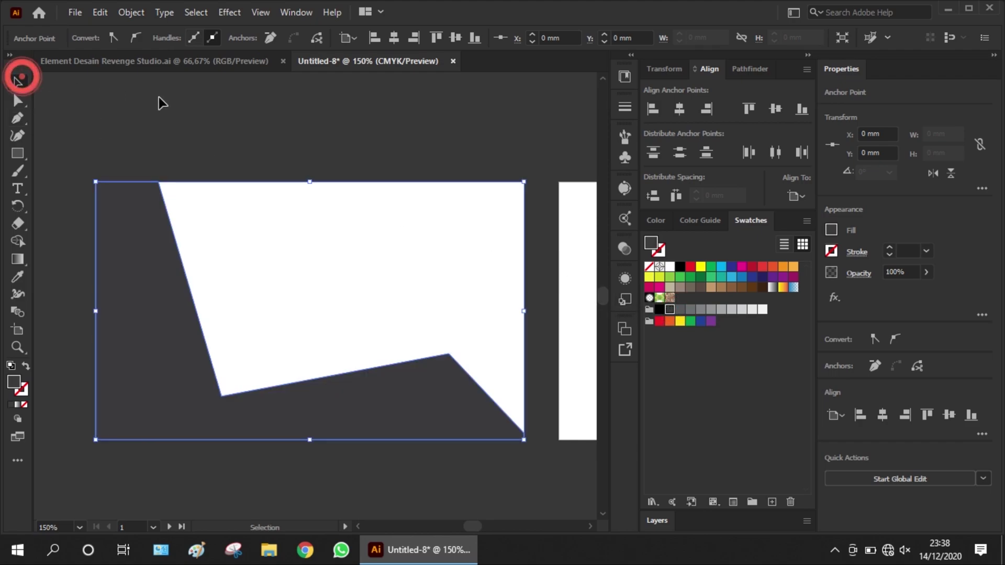
{"action": "left_click", "coordinate": [159, 97]}
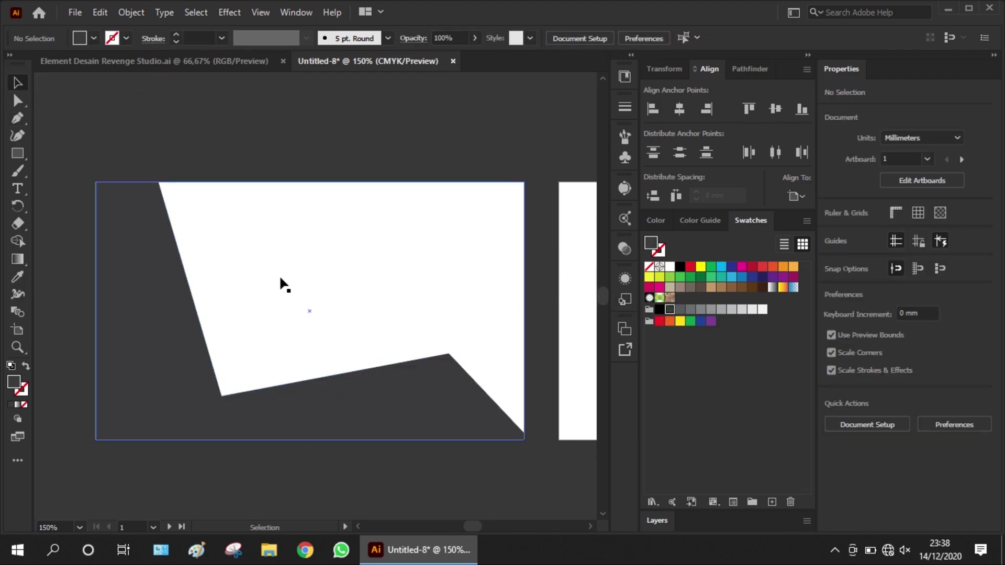
- Move the dark shape's right inner corner point slightly to the right and down with Direct Selection
{"action": "left_click", "coordinate": [353, 404]}
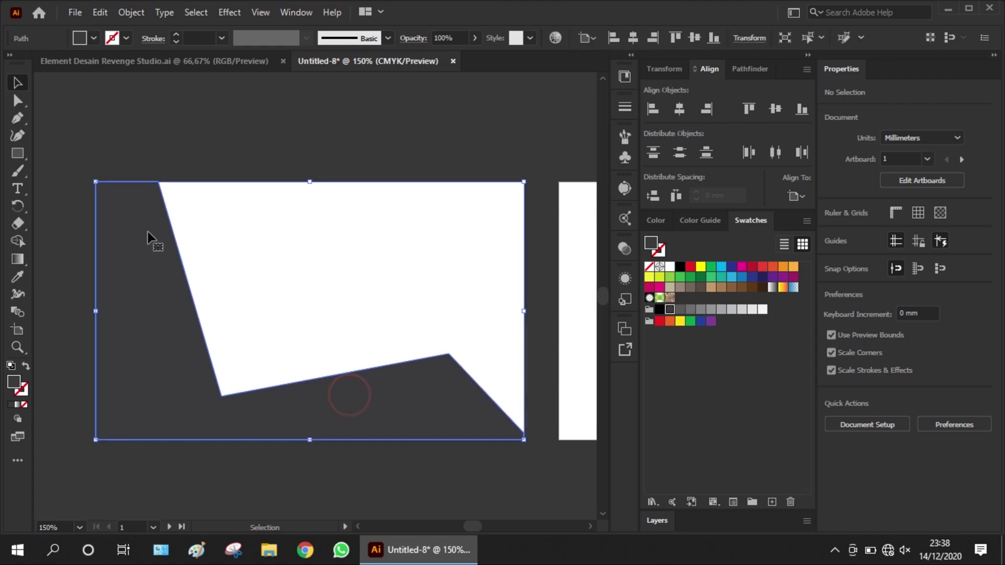
{"action": "left_click", "coordinate": [18, 100]}
{"action": "left_click_drag", "start_coordinate": [449, 354], "coordinate": [480, 367]}
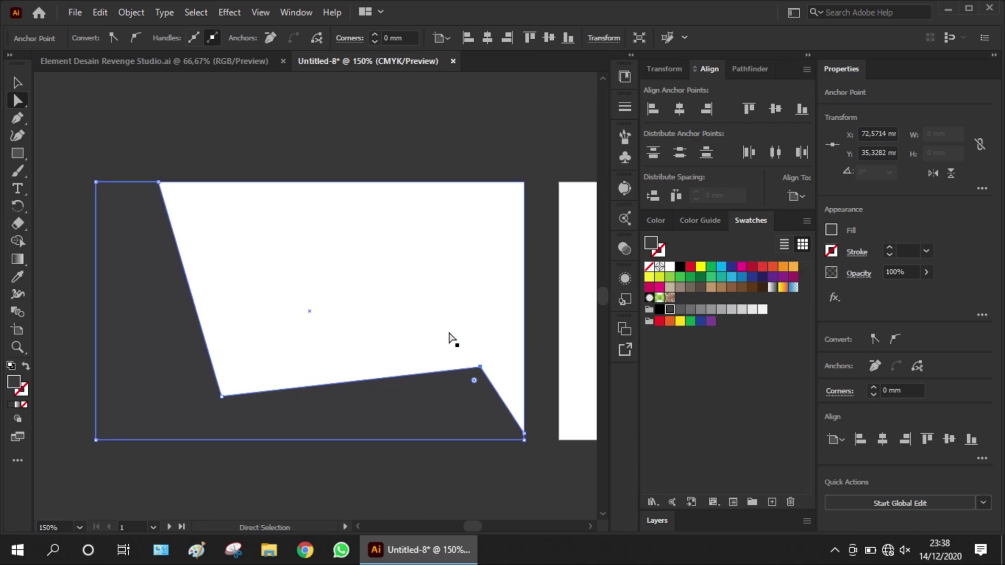
{"action": "left_click", "coordinate": [338, 247]}
{"action": "left_click", "coordinate": [310, 149]}
- Draw a red triangle from the dark shape's left inner corner to the top edge, spanning from the shape's upper corner to about X 22 mm
{"action": "left_click", "coordinate": [17, 118]}
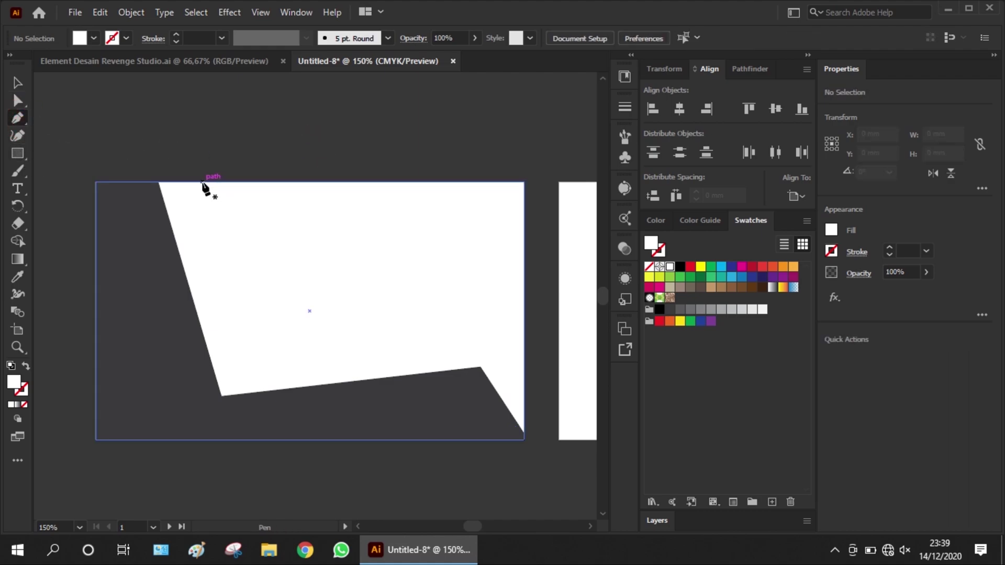
{"action": "left_click", "coordinate": [203, 183]}
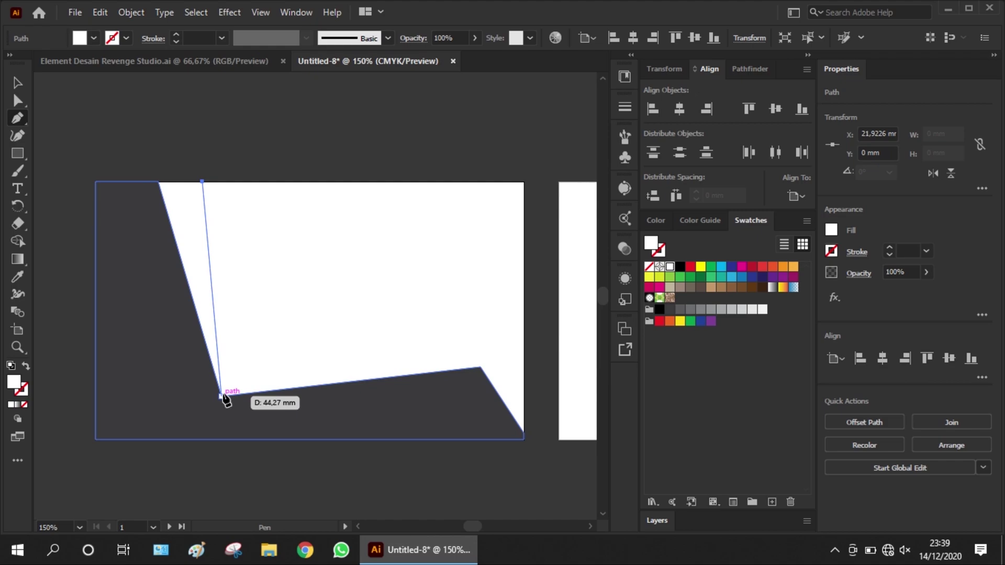
{"action": "left_click", "coordinate": [221, 396]}
{"action": "left_click", "coordinate": [158, 182]}
{"action": "left_click", "coordinate": [203, 183]}
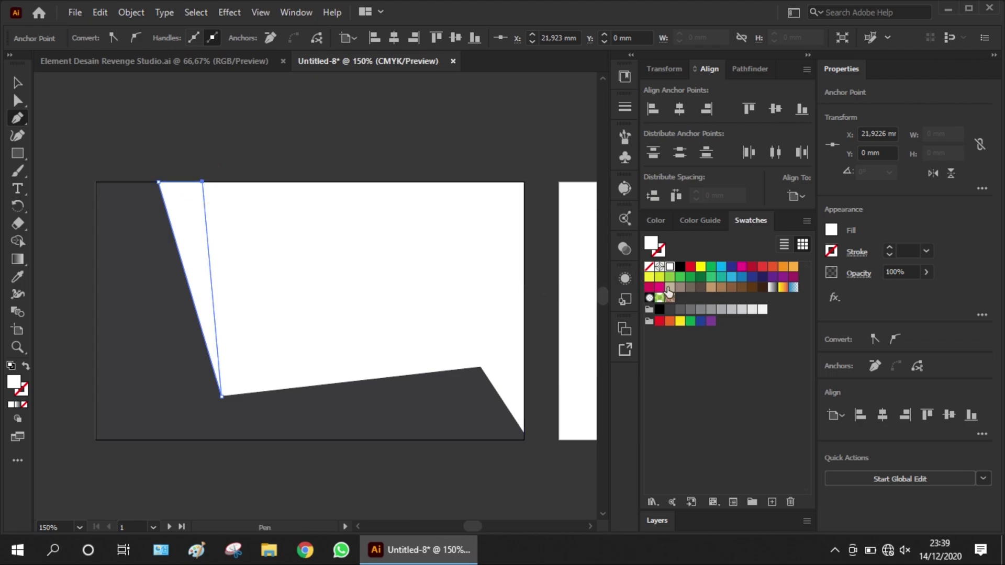
{"action": "left_click", "coordinate": [691, 268]}
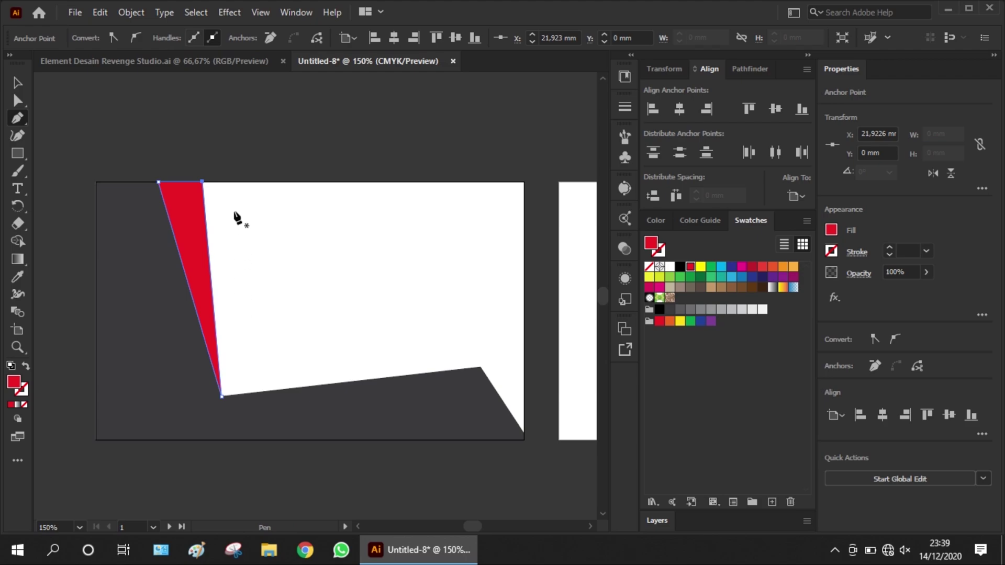
{"action": "left_click", "coordinate": [15, 84]}
{"action": "left_click", "coordinate": [186, 112]}
- Draw a yellow triangle beside the red one, sharing its lower point and reaching about X 30 mm on the top edge
{"action": "left_click", "coordinate": [18, 118]}
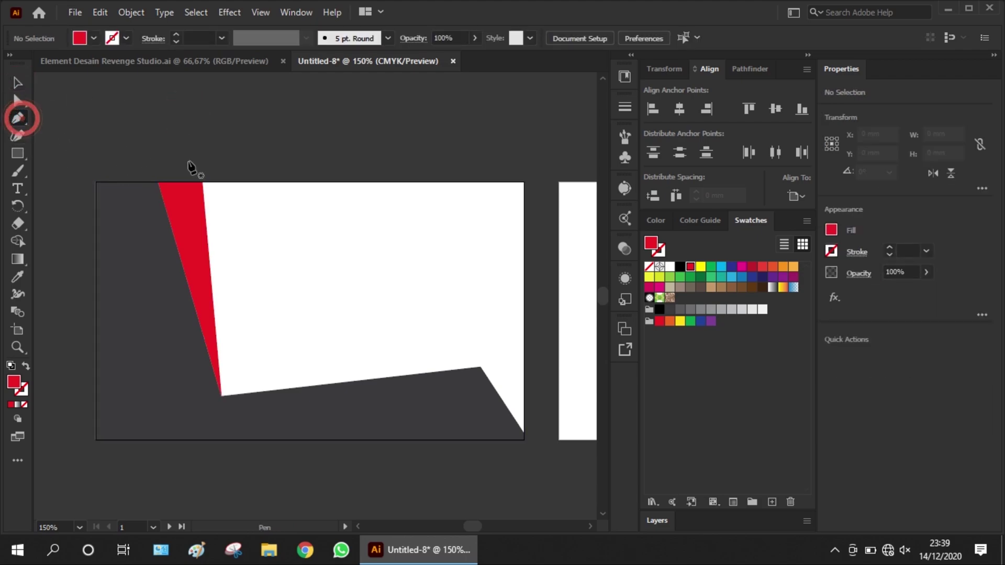
{"action": "left_click", "coordinate": [243, 182]}
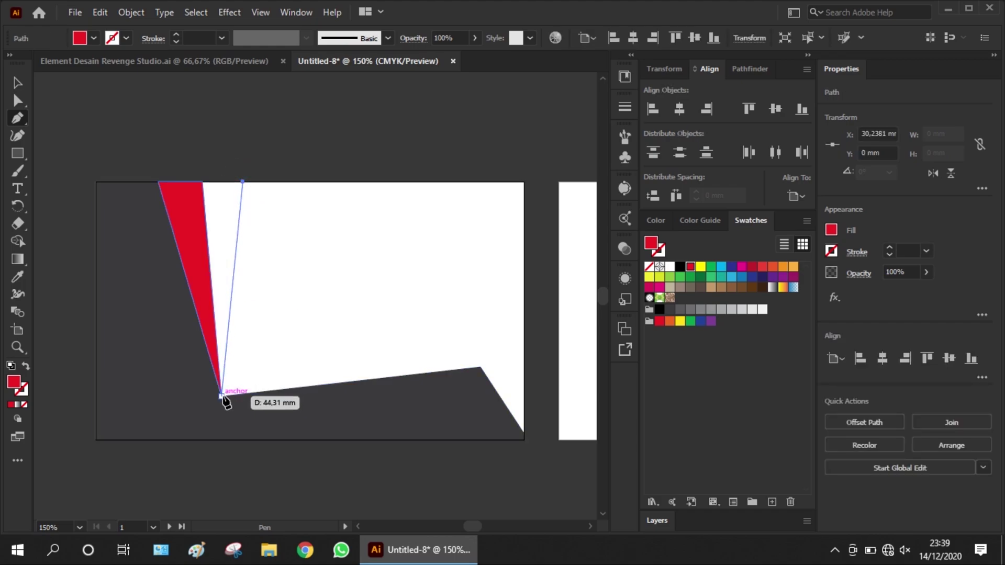
{"action": "left_click", "coordinate": [222, 397]}
{"action": "left_click", "coordinate": [203, 182]}
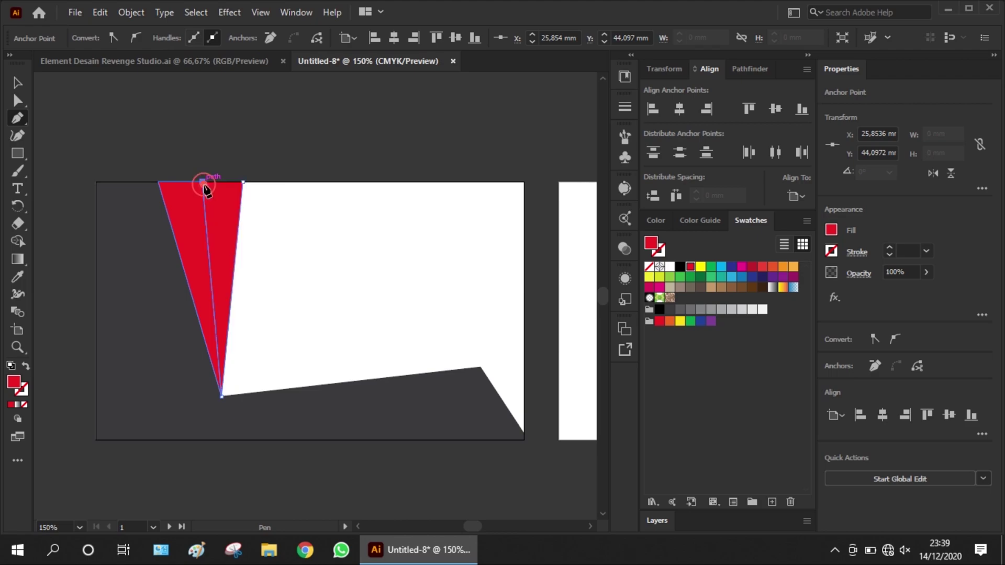
{"action": "left_click", "coordinate": [243, 182]}
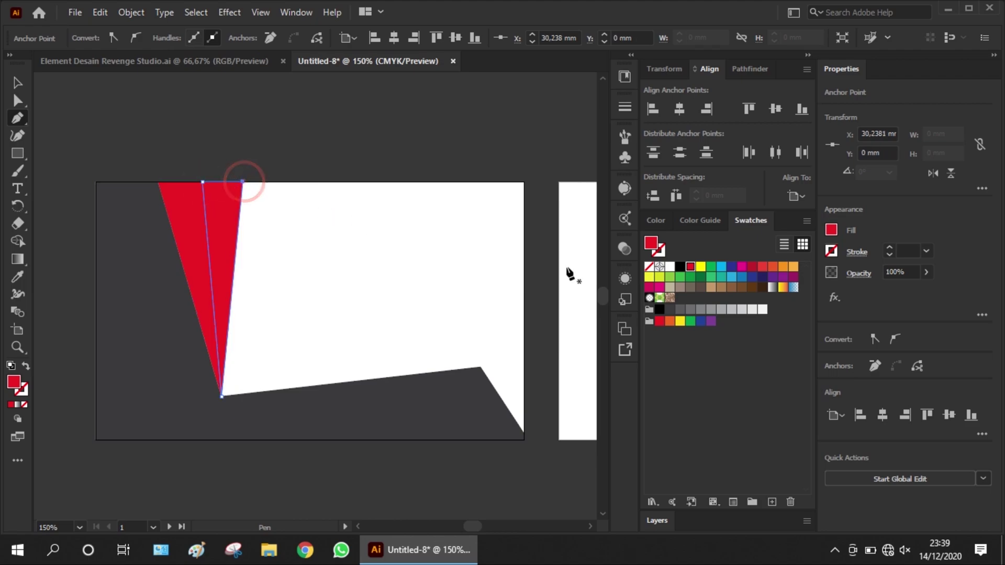
{"action": "left_click", "coordinate": [700, 268]}
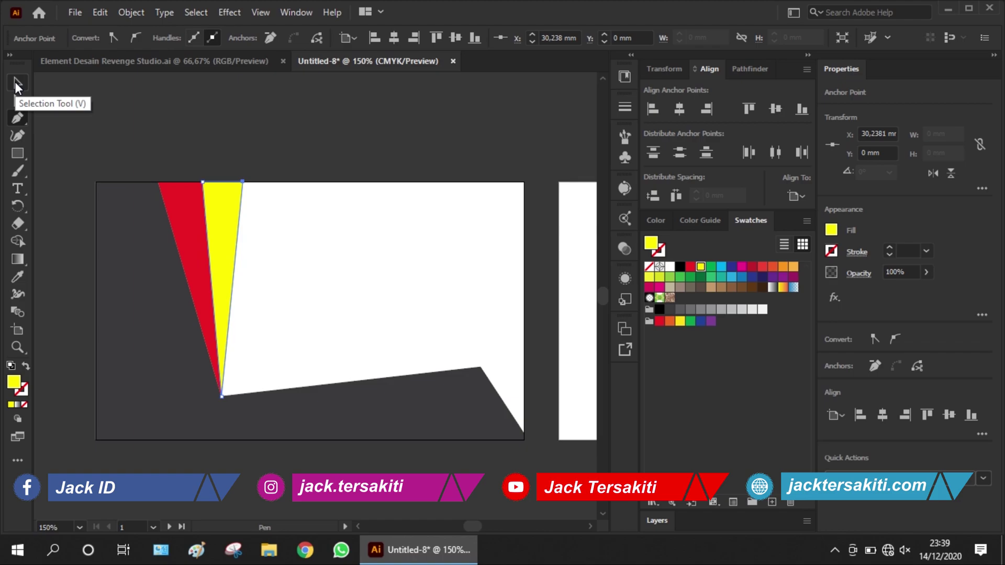
{"action": "left_click", "coordinate": [15, 82]}
{"action": "left_click", "coordinate": [273, 162]}
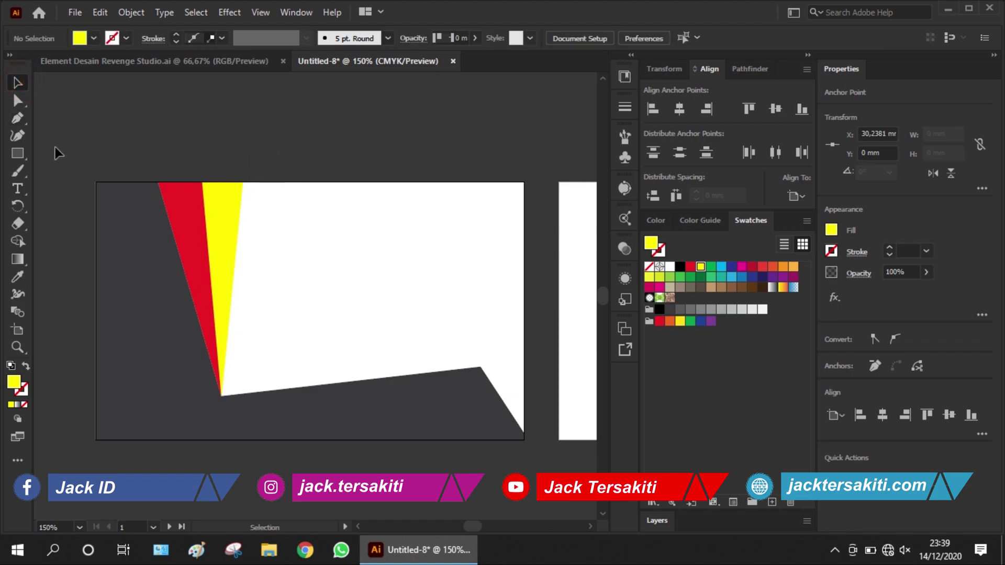
- Draw a dark green triangle beside the yellow one, sharing its lower point and reaching about X 38 mm on the top edge
{"action": "left_click", "coordinate": [17, 119]}
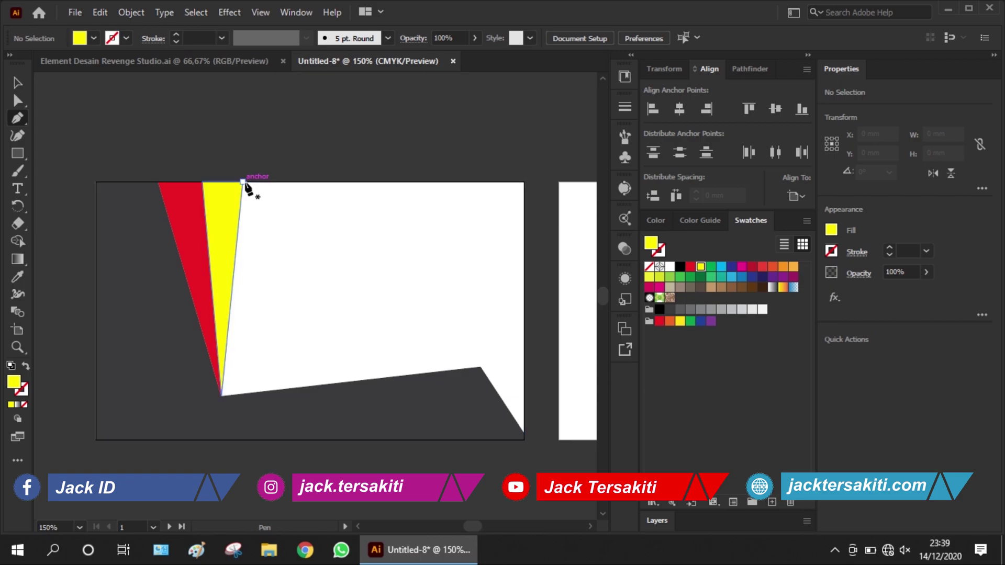
{"action": "left_click", "coordinate": [243, 183]}
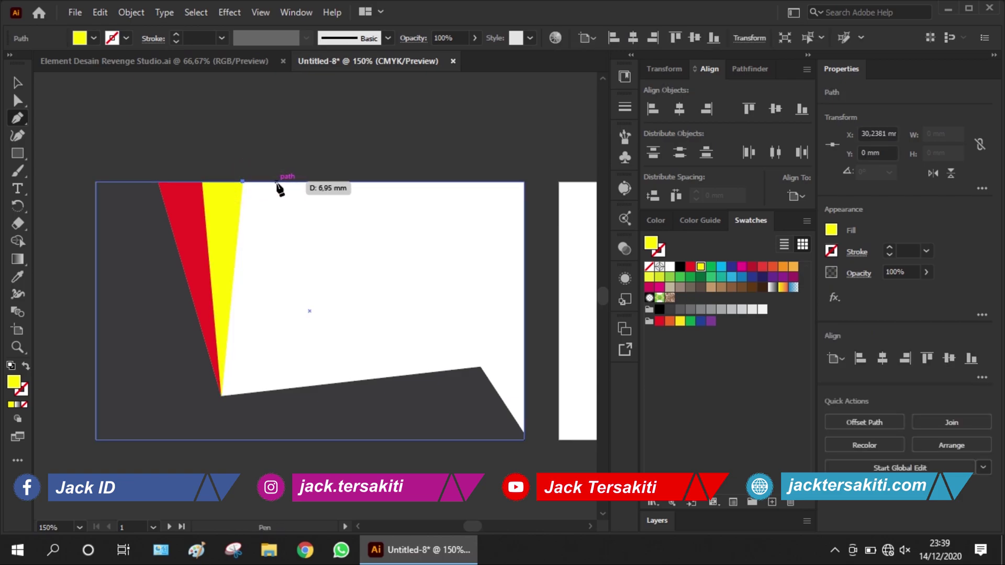
{"action": "left_click", "coordinate": [279, 182]}
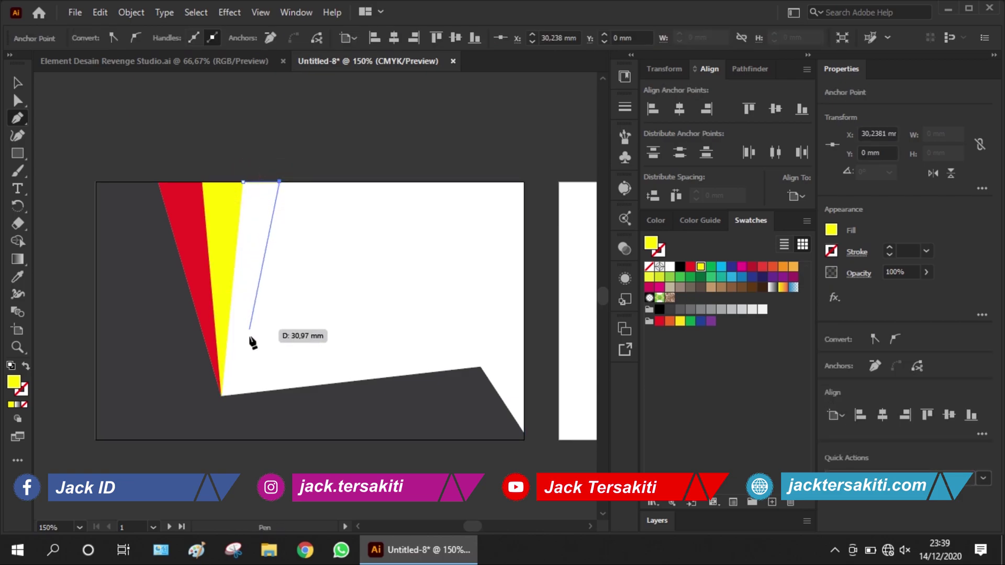
{"action": "left_click", "coordinate": [222, 396]}
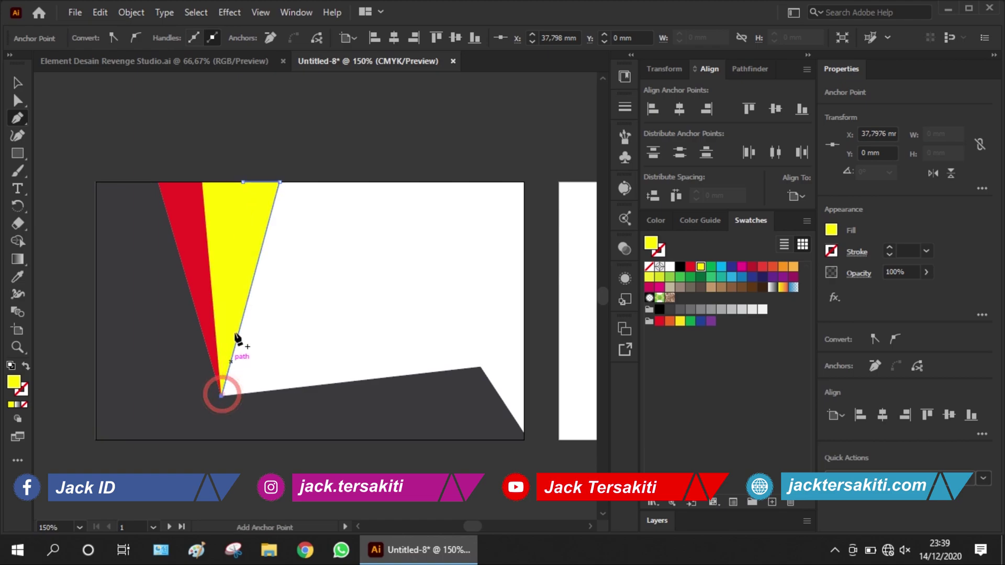
{"action": "left_click", "coordinate": [243, 183]}
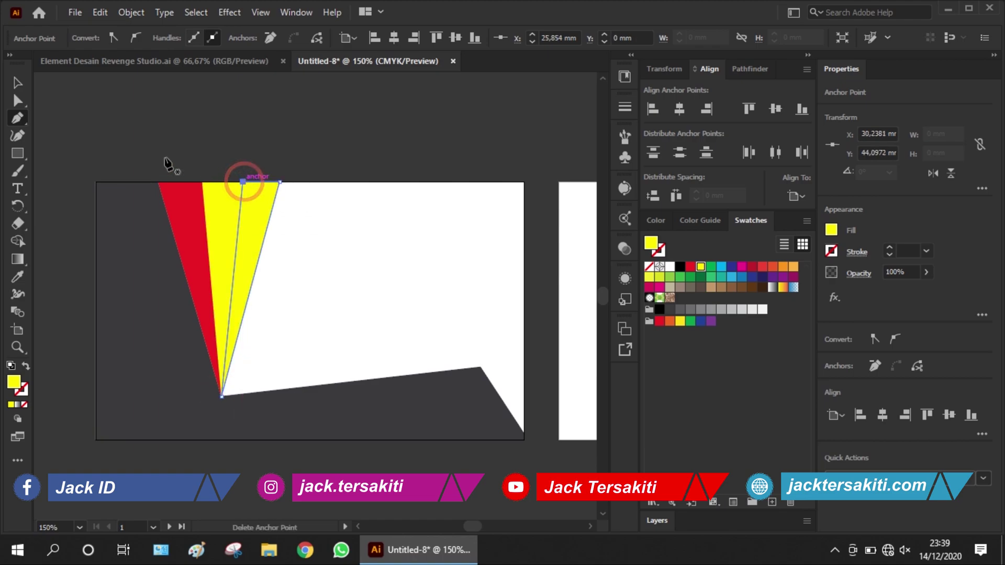
{"action": "left_click", "coordinate": [18, 82]}
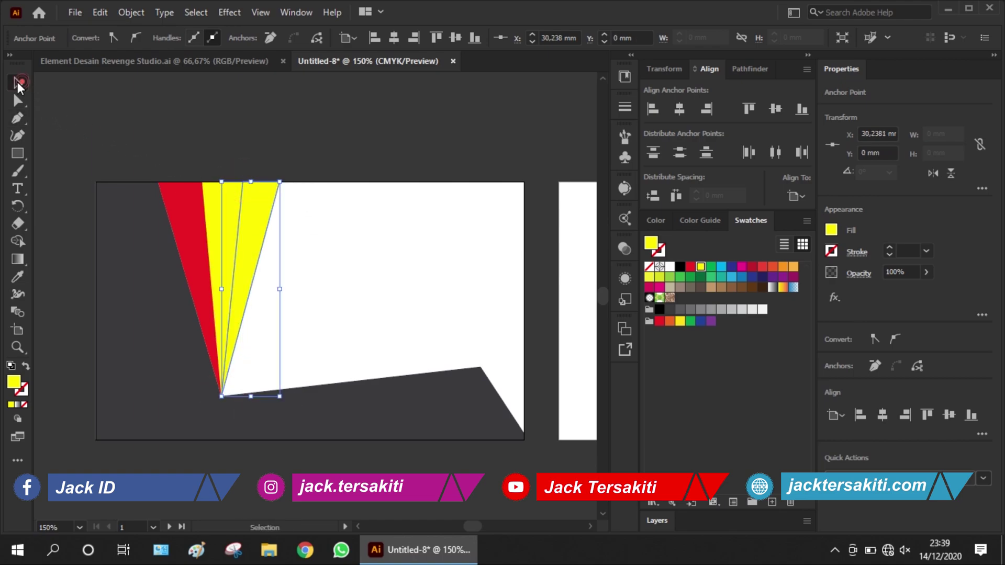
{"action": "left_click", "coordinate": [701, 278]}
{"action": "left_click", "coordinate": [429, 155]}
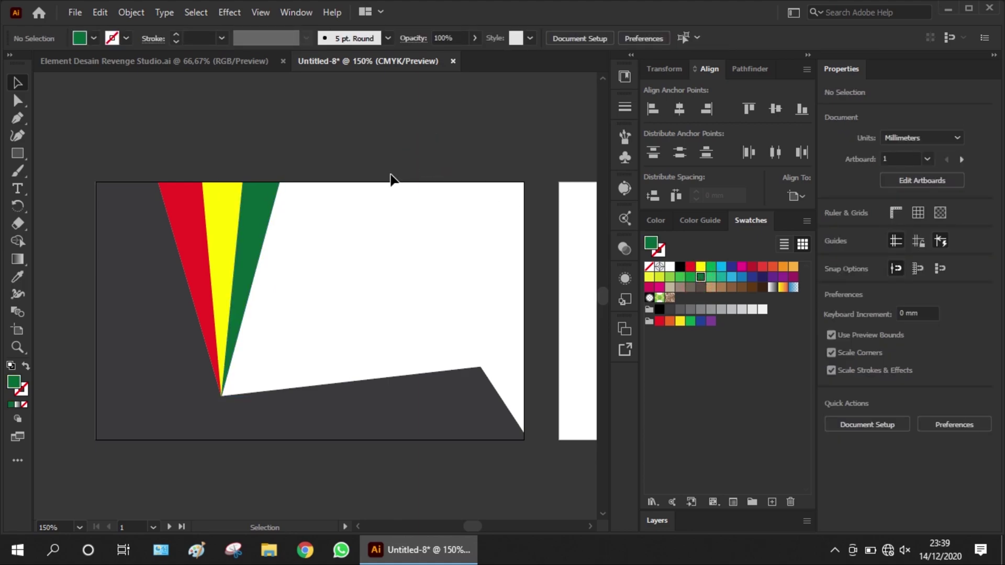
{"action": "scroll", "coordinate": [278, 196], "scroll_direction": "up", "scroll_amount": 1}
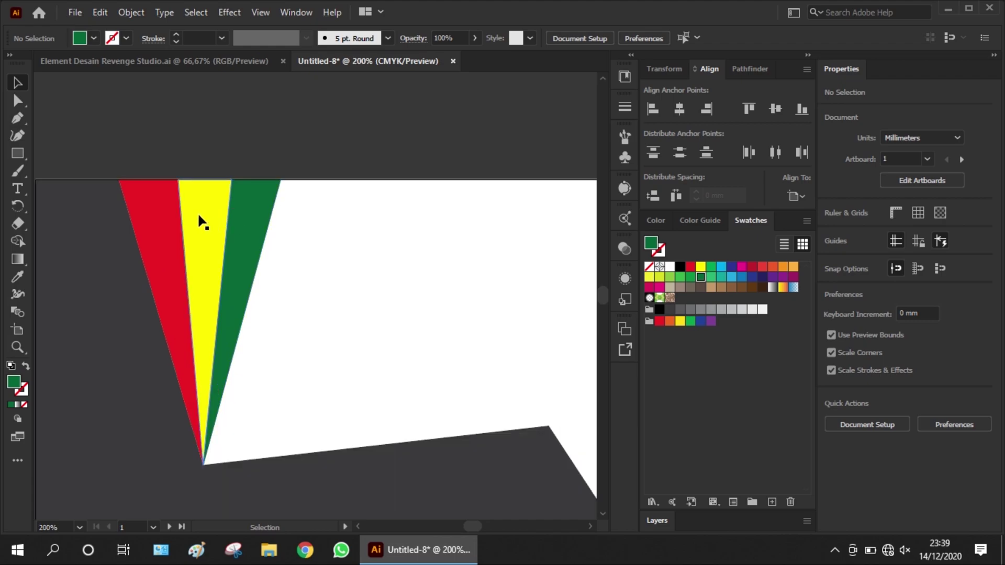
{"action": "scroll", "coordinate": [190, 269], "scroll_direction": "up", "scroll_amount": 1}
{"action": "scroll", "coordinate": [147, 197], "scroll_direction": "down", "scroll_amount": 2}
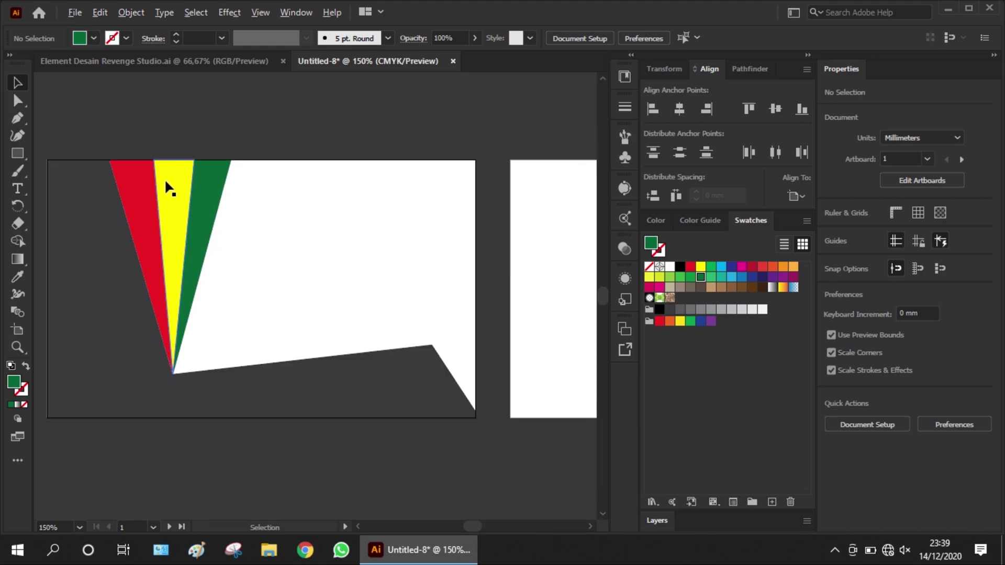
- Try a yellow fill on the red triangle, and orange and light green fills on the middle triangle
{"action": "scroll", "coordinate": [166, 183], "scroll_direction": "down", "scroll_amount": 1}
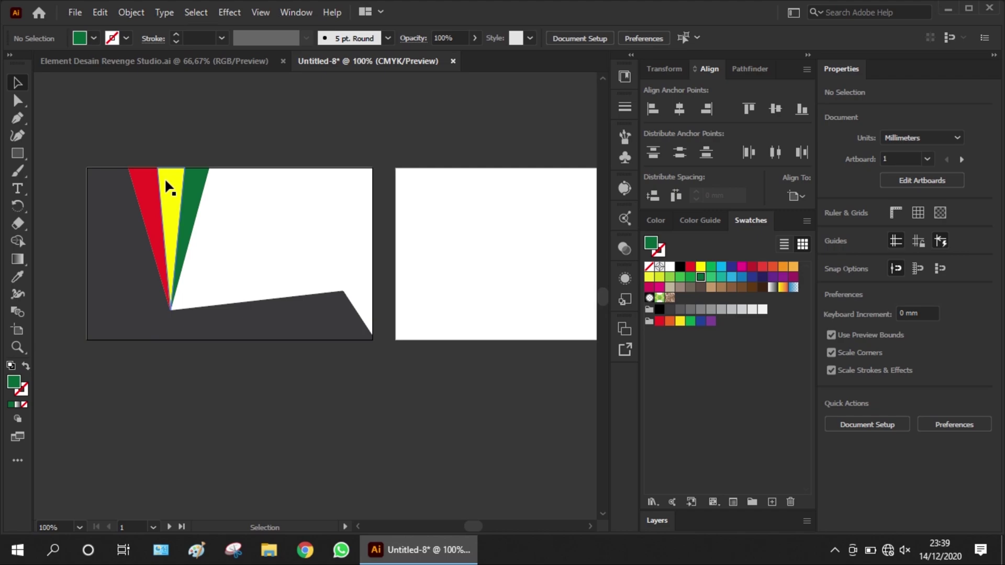
{"action": "scroll", "coordinate": [162, 175], "scroll_direction": "up", "scroll_amount": 1}
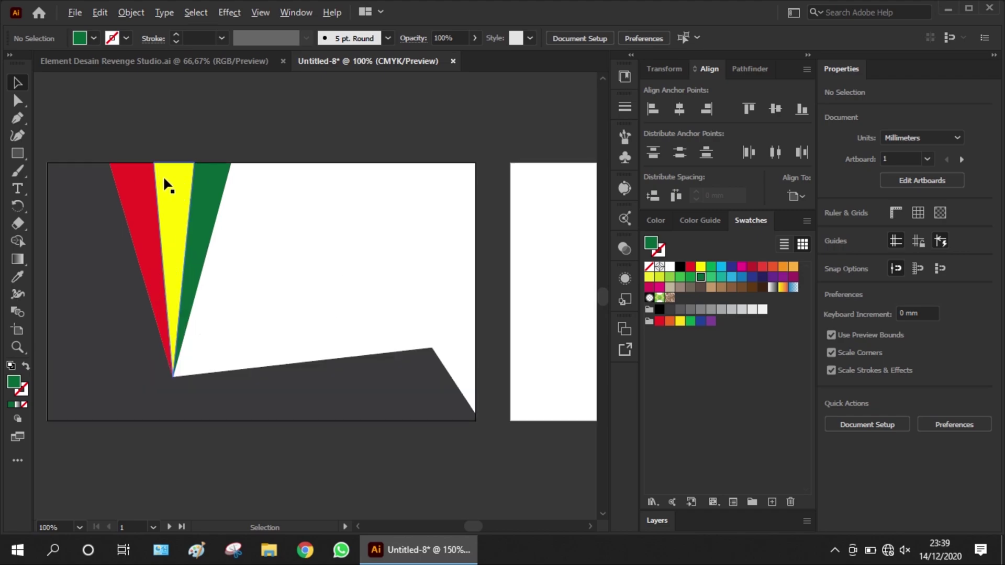
{"action": "scroll", "coordinate": [164, 177], "scroll_direction": "up", "scroll_amount": 1}
{"action": "left_click", "coordinate": [161, 181]}
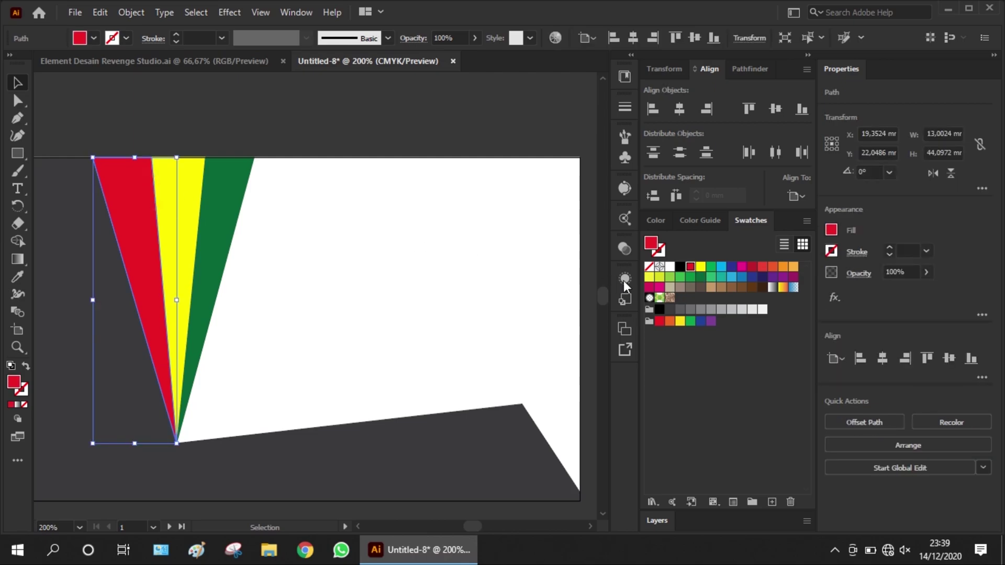
{"action": "left_click", "coordinate": [700, 267]}
{"action": "left_click", "coordinate": [184, 196]}
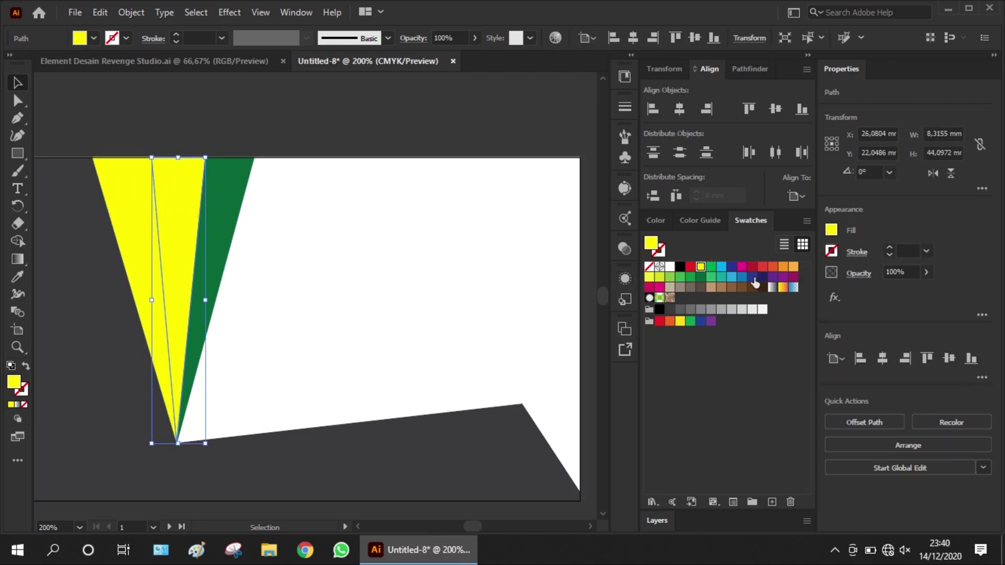
{"action": "left_click", "coordinate": [785, 271]}
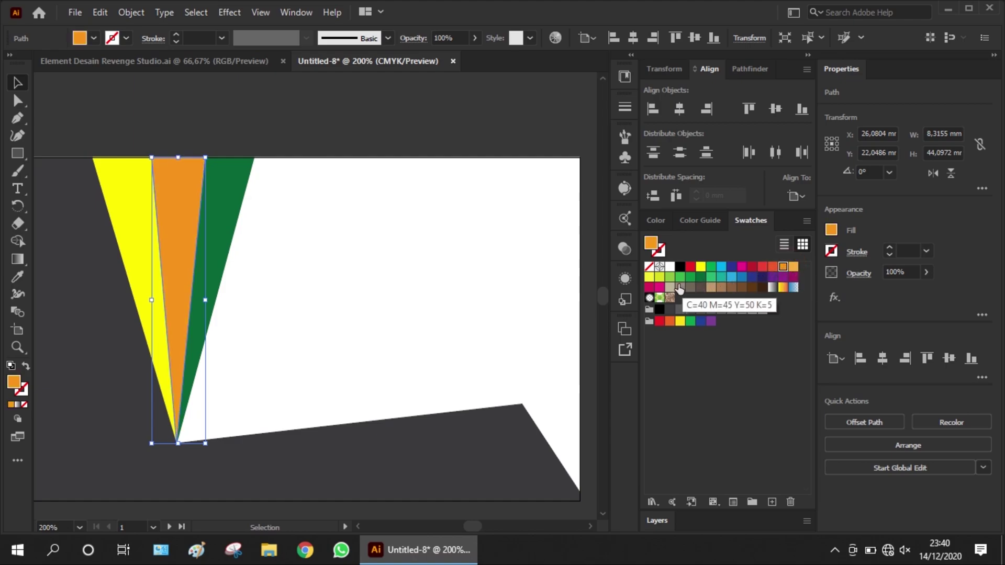
{"action": "left_click", "coordinate": [681, 277]}
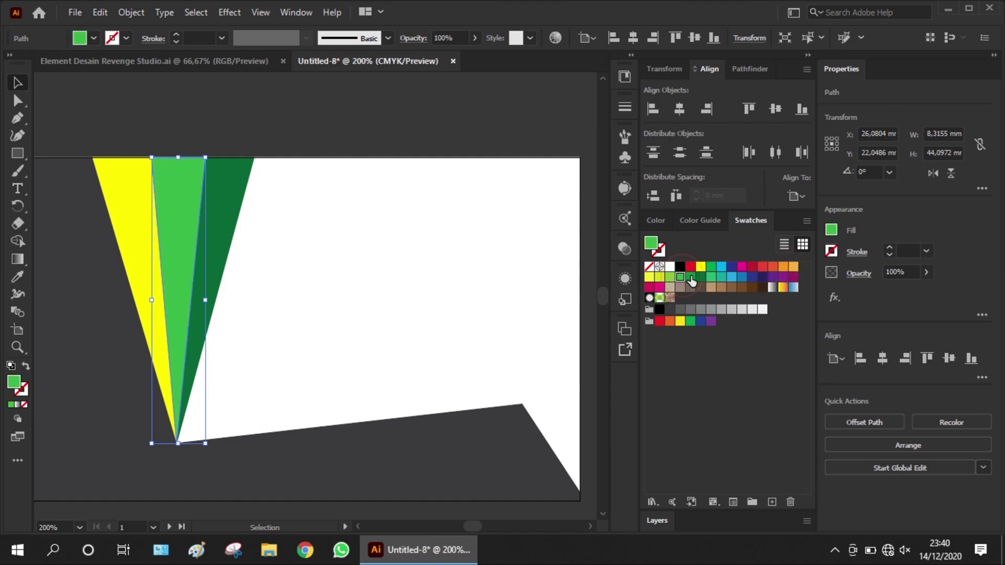
- Fill the left triangle with light green and the middle triangle with medium green
{"action": "left_click", "coordinate": [143, 221]}
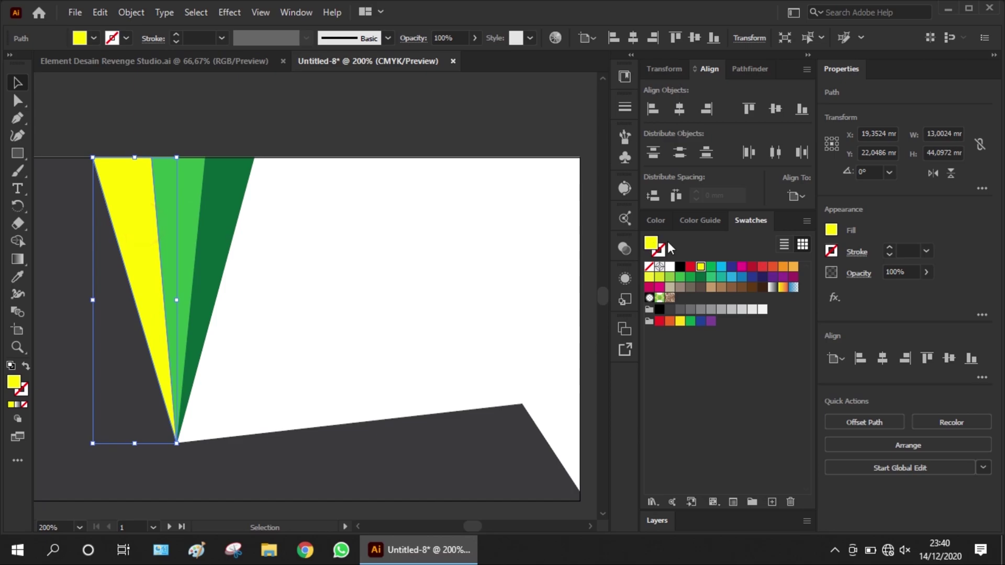
{"action": "left_click", "coordinate": [682, 279]}
{"action": "left_click", "coordinate": [196, 199]}
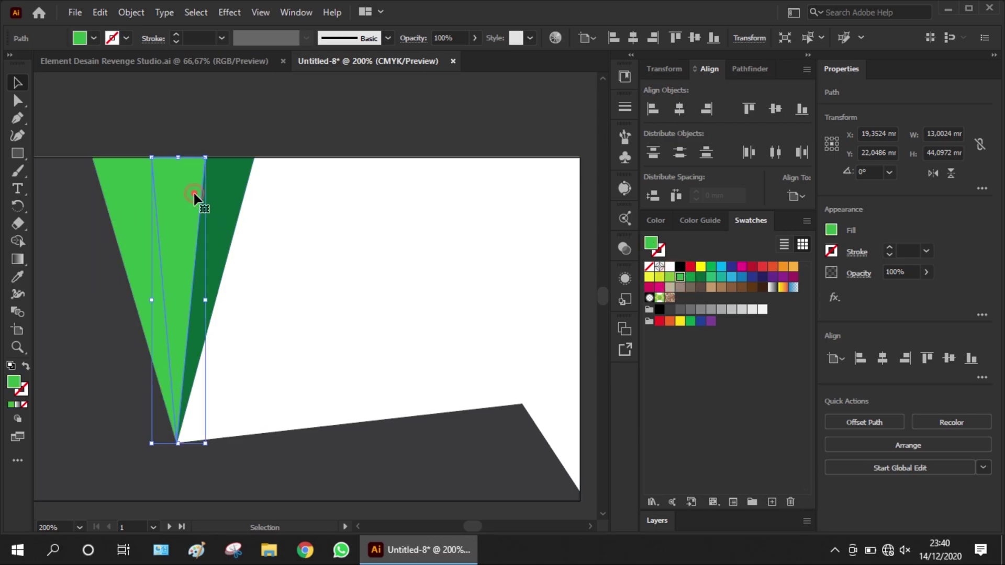
{"action": "left_click", "coordinate": [688, 277]}
- Darken the angular shape's grey fill to K 92%
{"action": "left_click", "coordinate": [338, 271]}
{"action": "key", "text": "ctrl+minus"}
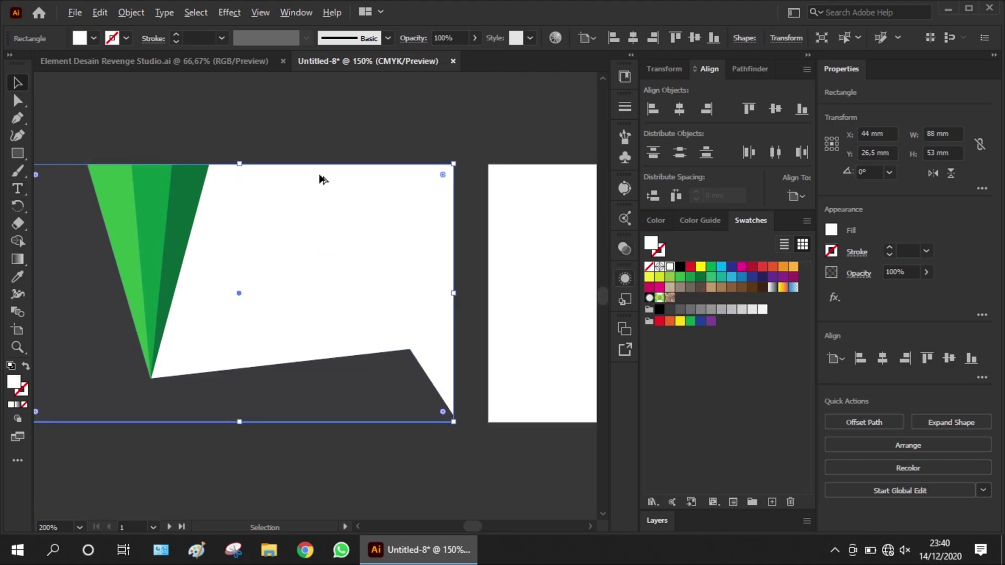
{"action": "left_click", "coordinate": [348, 395]}
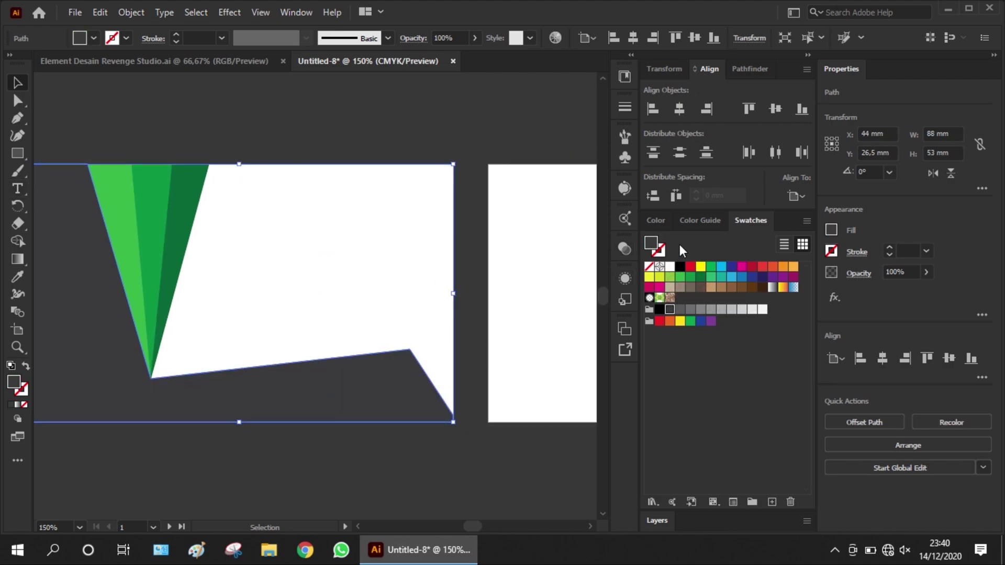
{"action": "left_click", "coordinate": [352, 397]}
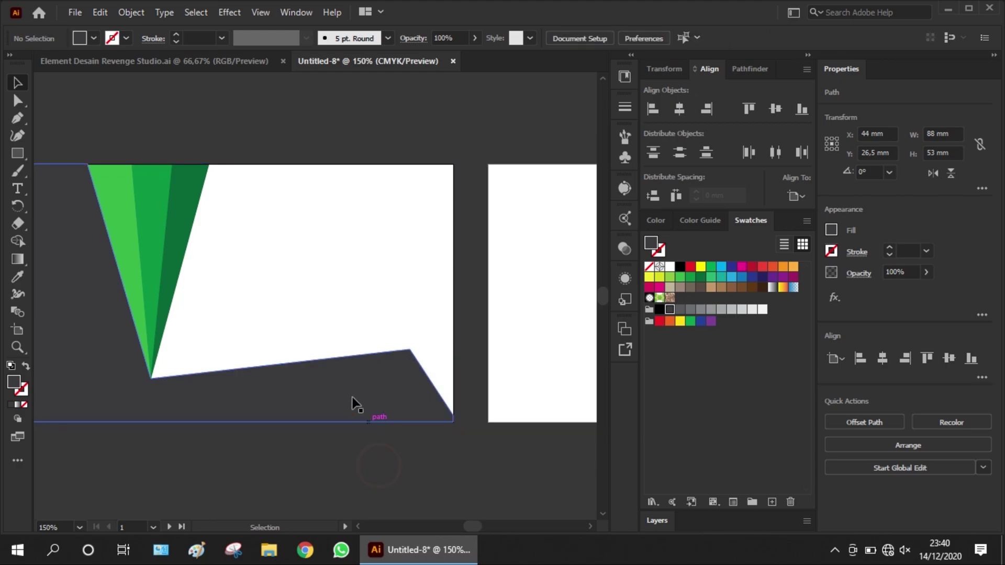
{"action": "left_click", "coordinate": [700, 223]}
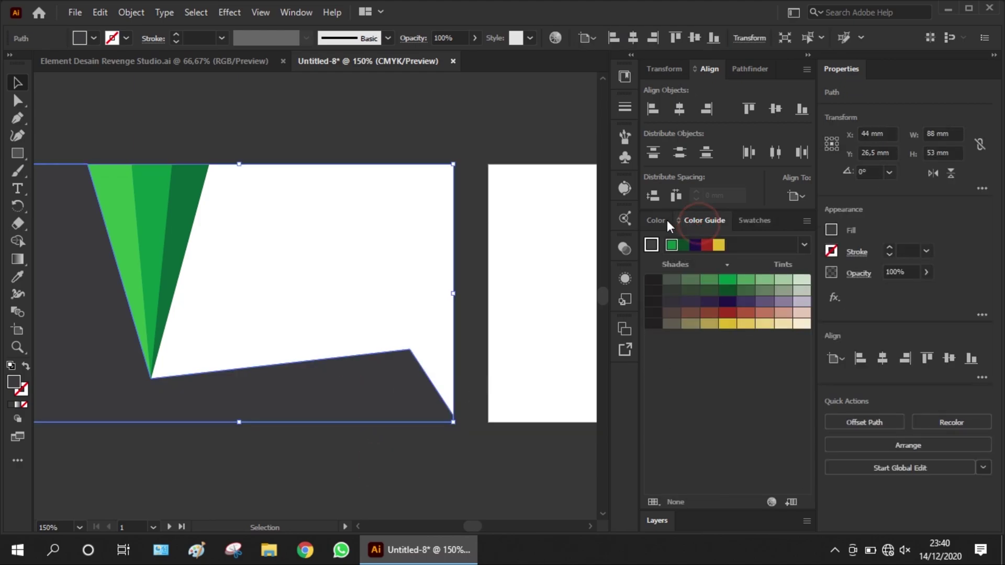
{"action": "left_click", "coordinate": [660, 220]}
{"action": "left_click_drag", "start_coordinate": [761, 303], "coordinate": [763, 303]}
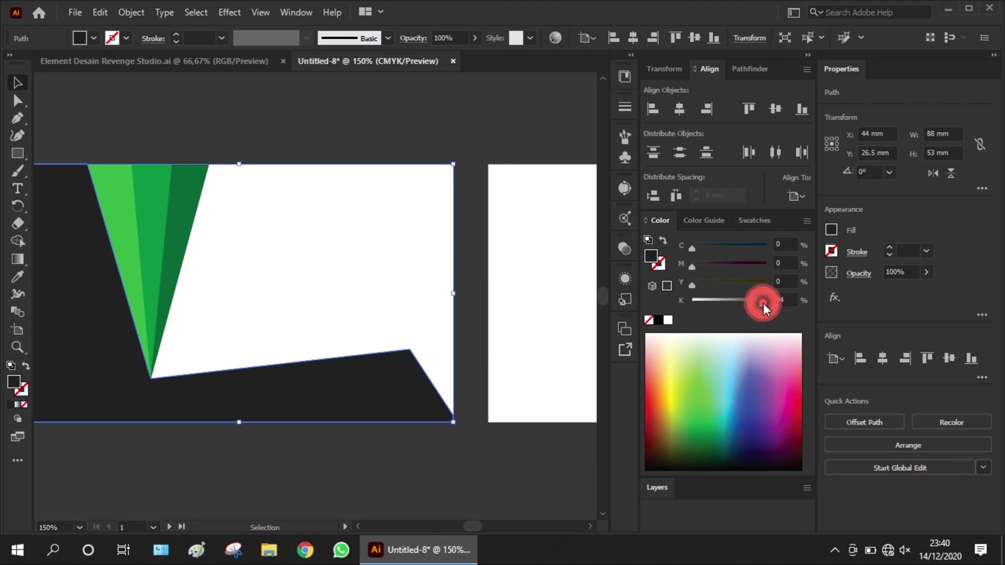
{"action": "left_click_drag", "start_coordinate": [762, 304], "coordinate": [762, 305]}
{"action": "left_click", "coordinate": [321, 119]}
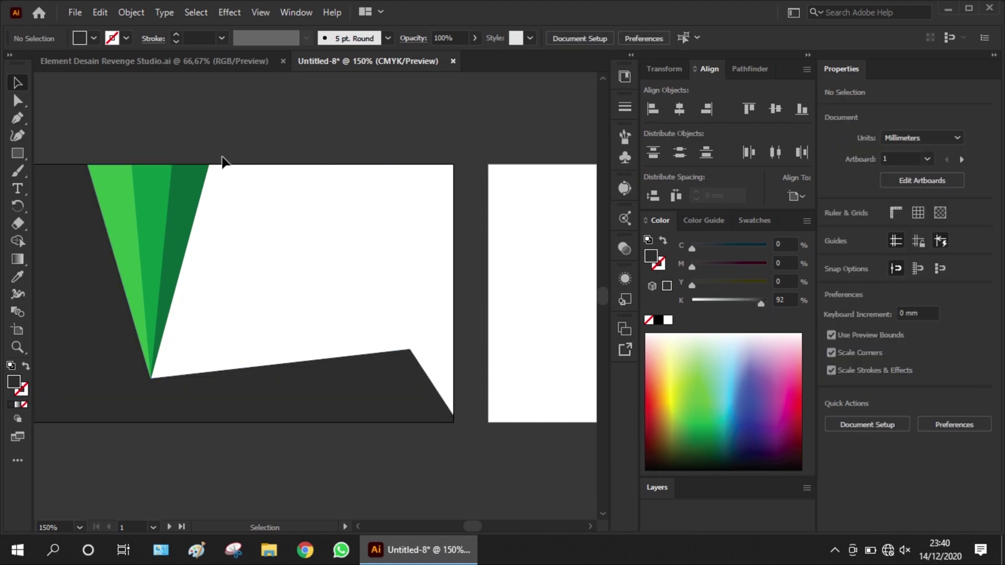
- Copy the complete card design from the first artboard and paste it in place on the second artboard
{"action": "scroll", "coordinate": [202, 163], "scroll_direction": "down", "scroll_amount": 2}
{"action": "scroll", "coordinate": [167, 225], "scroll_direction": "down", "scroll_amount": 1}
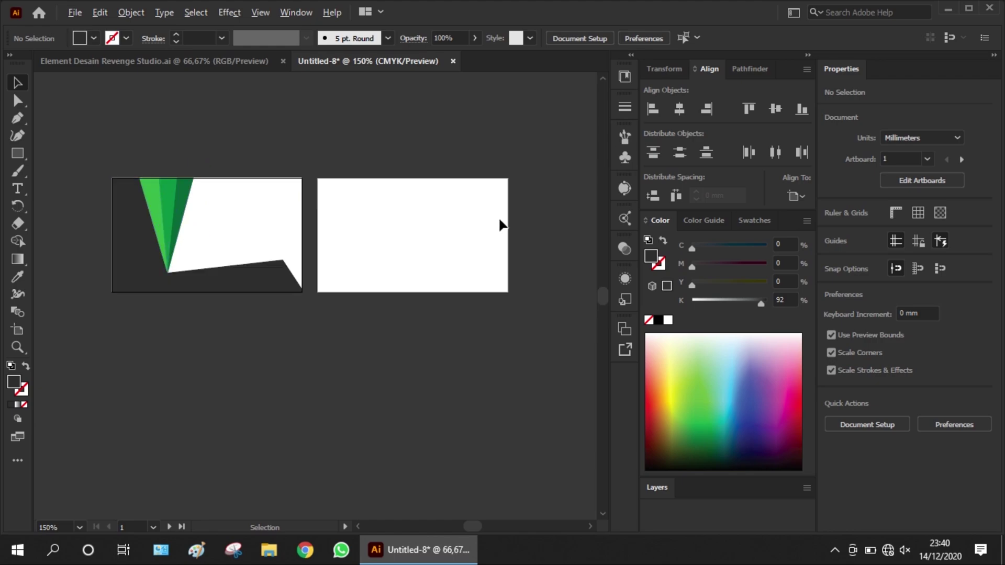
{"action": "scroll", "coordinate": [492, 223], "scroll_direction": "up", "scroll_amount": 1}
{"action": "scroll", "coordinate": [356, 214], "scroll_direction": "down", "scroll_amount": 1}
{"action": "left_click", "coordinate": [207, 206]}
{"action": "left_click", "coordinate": [126, 130]}
{"action": "left_click_drag", "start_coordinate": [56, 150], "coordinate": [264, 325]}
{"action": "left_click", "coordinate": [373, 224]}
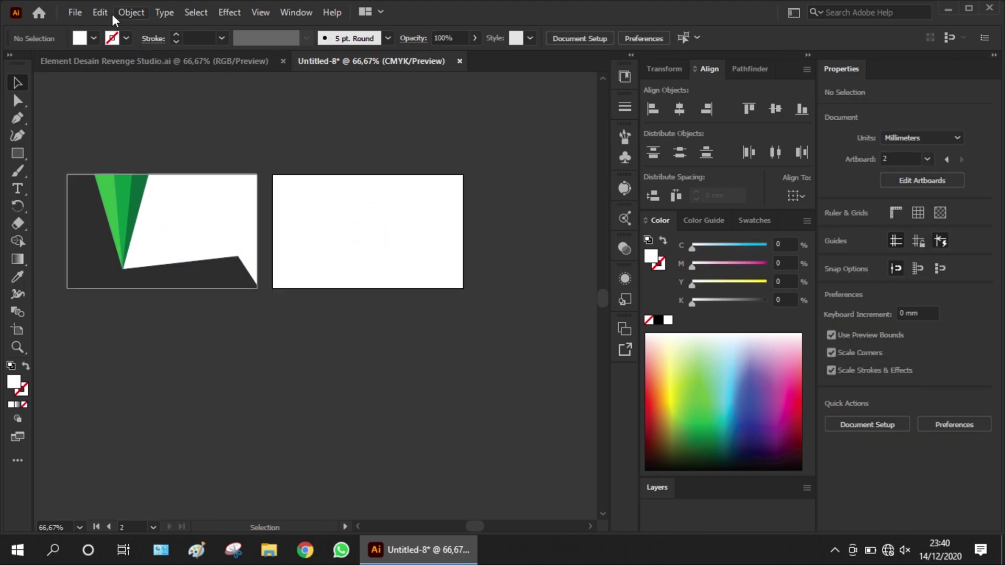
{"action": "left_click", "coordinate": [102, 13]}
{"action": "left_click", "coordinate": [164, 146]}
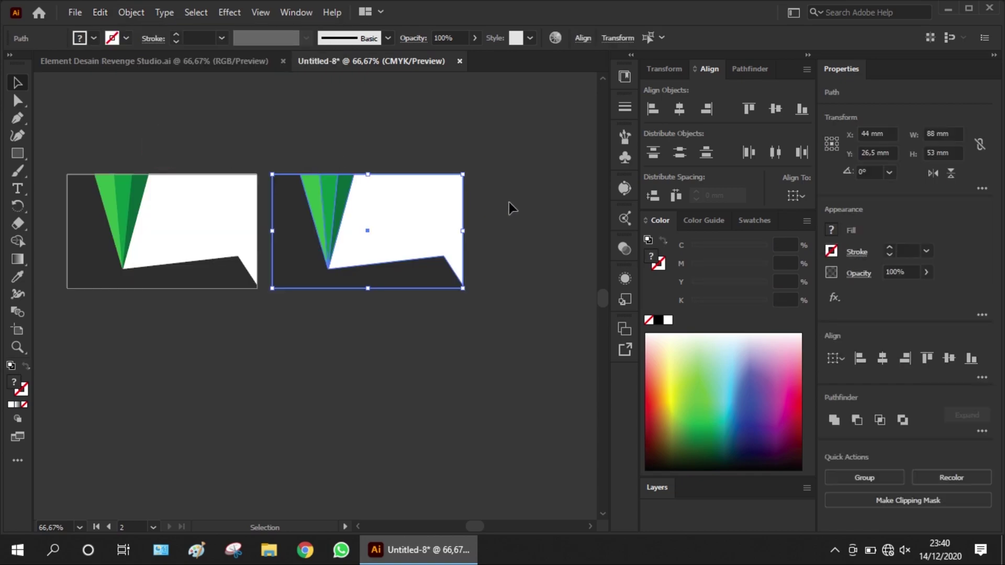
- Mirror the second artboard's dark shape and green triangles horizontally, leaving the white background rectangle out of the selection
{"action": "scroll", "coordinate": [507, 207], "scroll_direction": "up", "scroll_amount": 1}
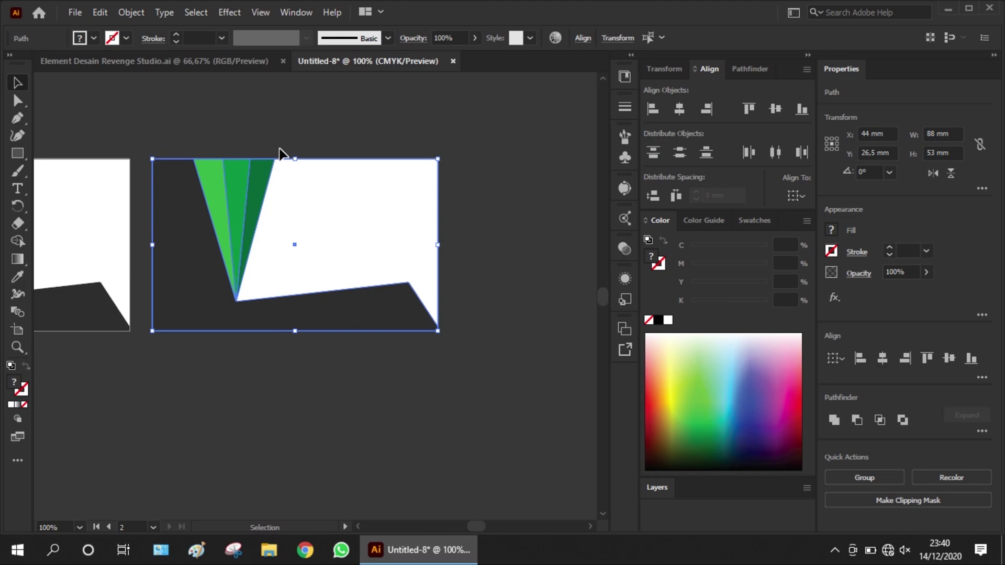
{"action": "left_click", "coordinate": [296, 124]}
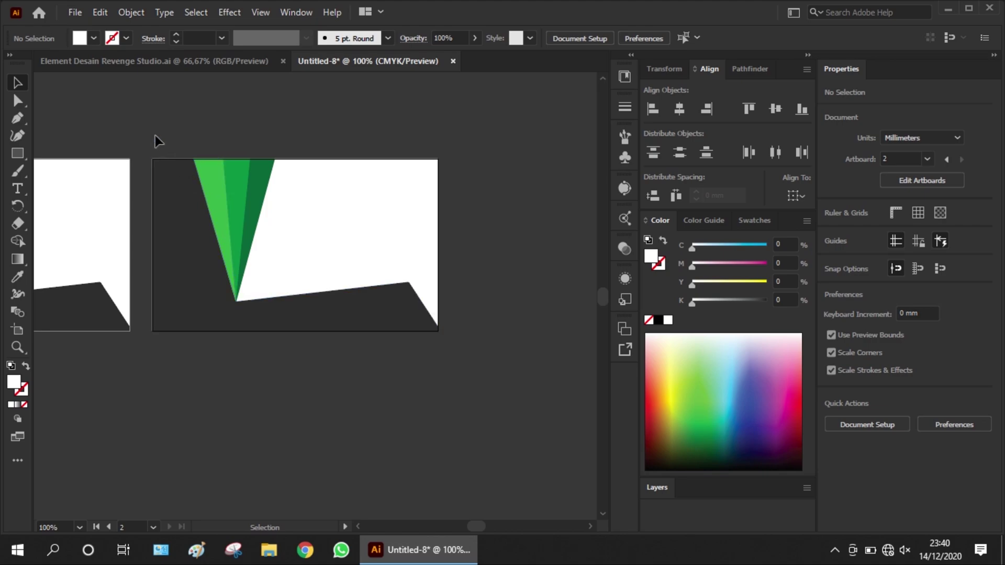
{"action": "left_click_drag", "start_coordinate": [157, 136], "coordinate": [305, 330]}
{"action": "left_click", "coordinate": [380, 216]}
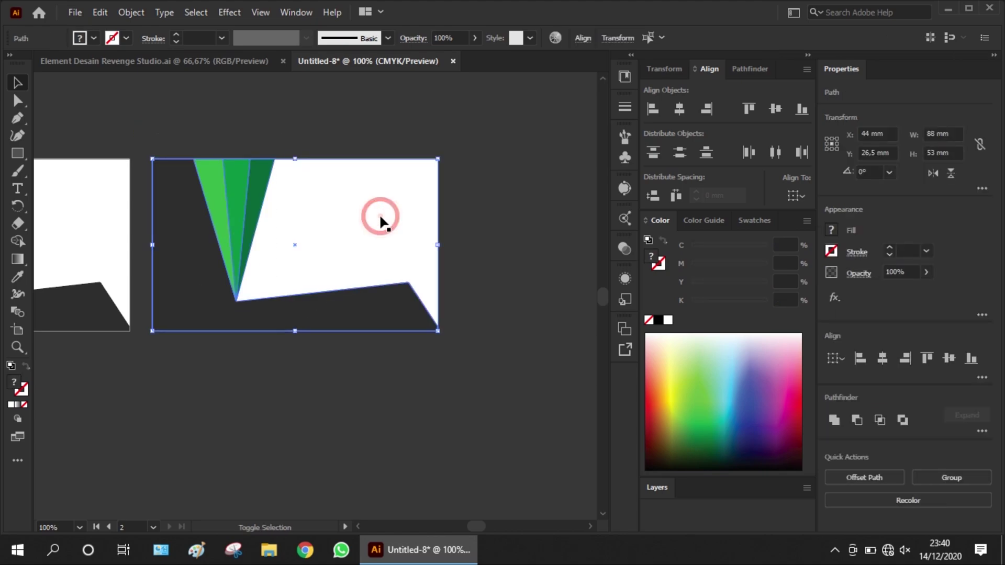
{"action": "left_click", "coordinate": [932, 173]}
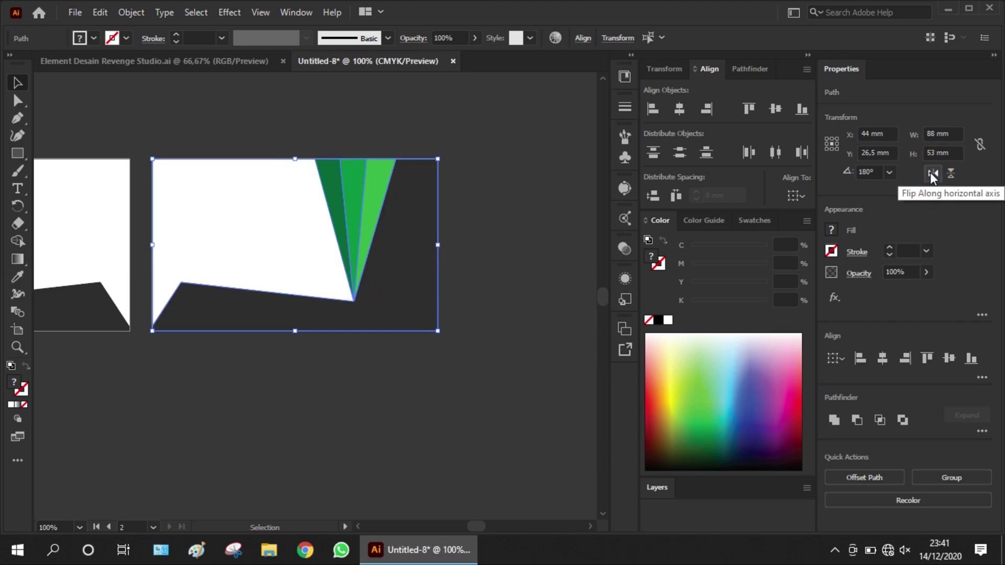
- Rotate the mirrored shapes to 90° and move them so the triangles end flush on the second artboard's right edge
{"action": "left_click", "coordinate": [890, 173]}
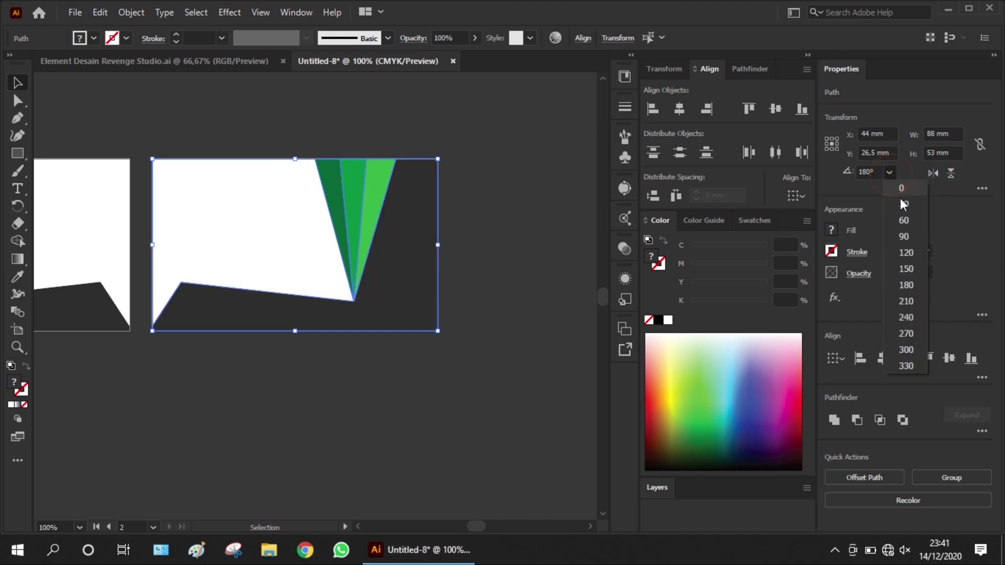
{"action": "left_click", "coordinate": [905, 236]}
{"action": "left_click", "coordinate": [309, 368]}
{"action": "left_click_drag", "start_coordinate": [296, 358], "coordinate": [354, 327]}
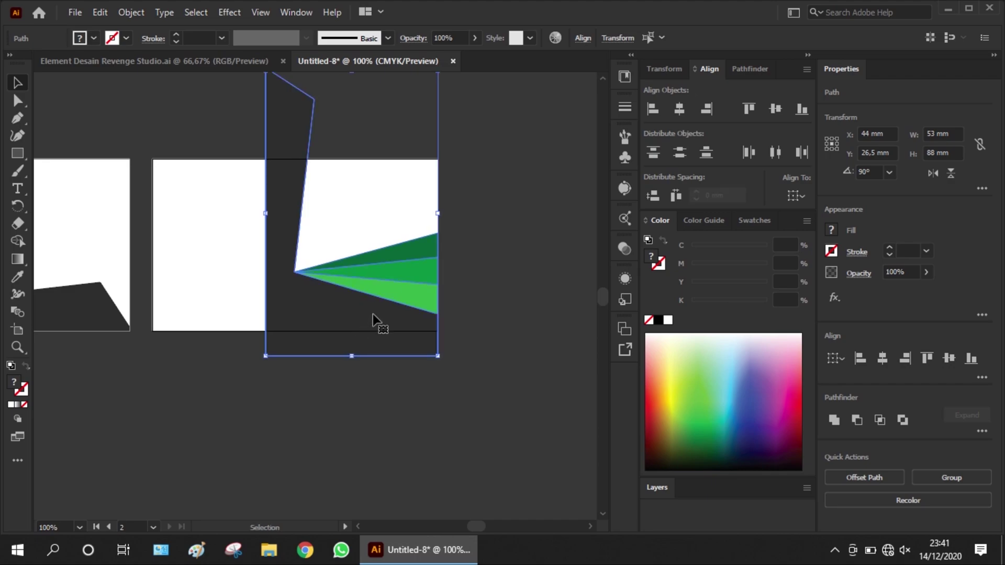
{"action": "left_click", "coordinate": [515, 263]}
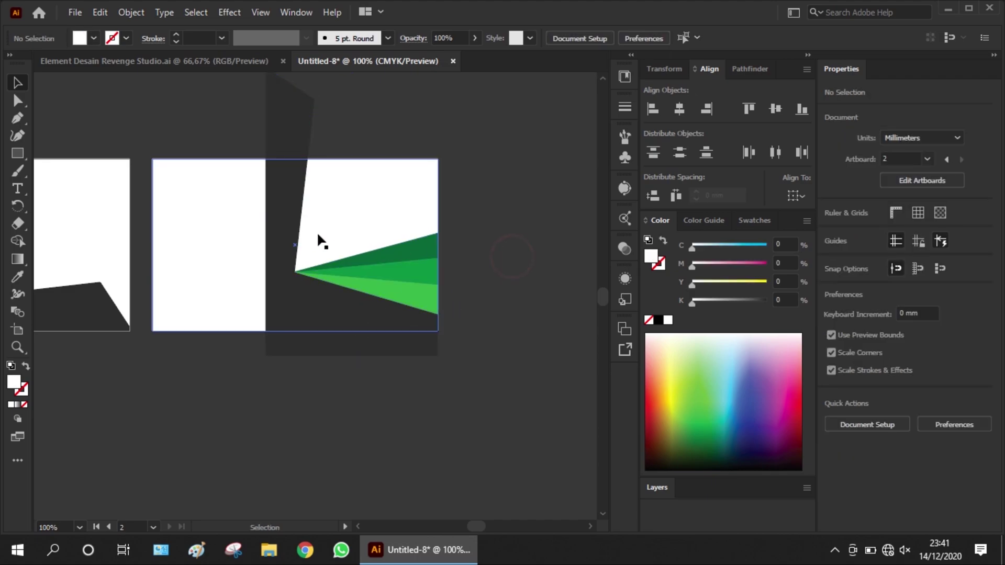
- Move the rotated dark shape's upper-right corner point to about X 17.5 mm, Y 26.5 mm with Direct Selection
{"action": "left_click", "coordinate": [288, 225]}
{"action": "scroll", "coordinate": [149, 134], "scroll_direction": "up", "scroll_amount": 1}
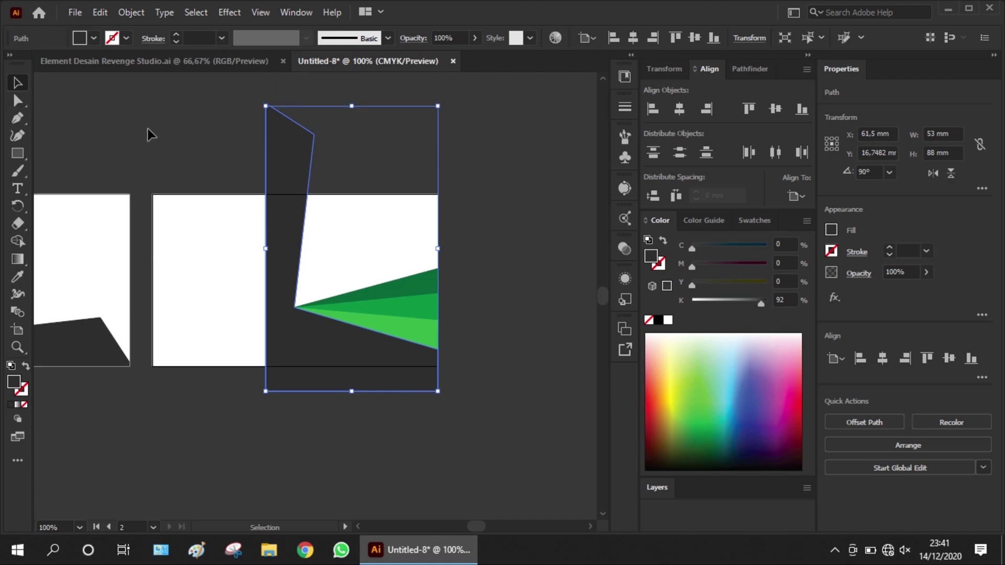
{"action": "left_click", "coordinate": [17, 101]}
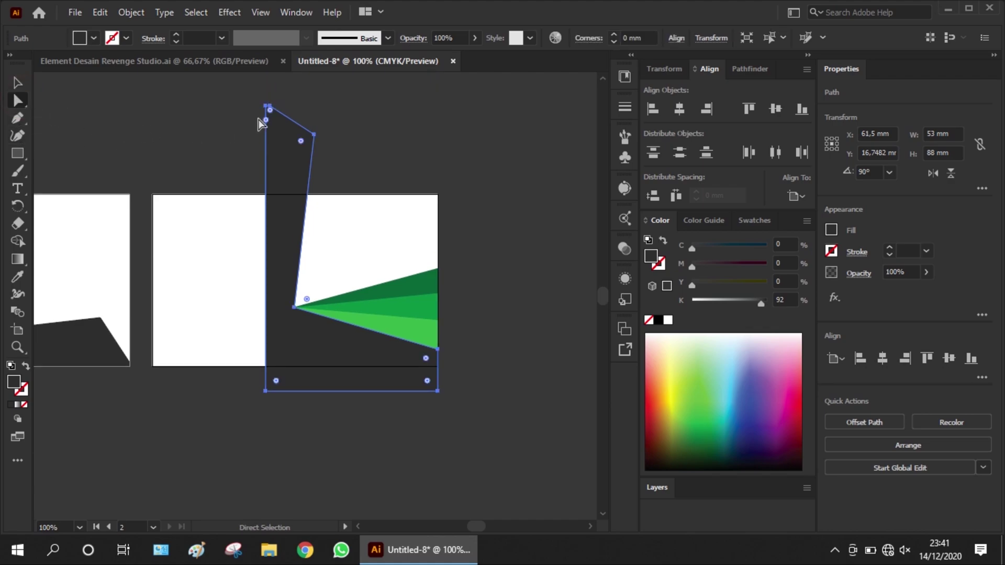
{"action": "mouse_move", "coordinate": [267, 110]}
{"action": "left_mouse_down"}
{"action": "mouse_move", "coordinate": [179, 270]}
{"action": "mouse_move", "coordinate": [267, 105]}
{"action": "left_mouse_up"}
{"action": "left_click", "coordinate": [293, 96]}
{"action": "left_click", "coordinate": [316, 137]}
{"action": "left_click_drag", "start_coordinate": [315, 138], "coordinate": [209, 280]}
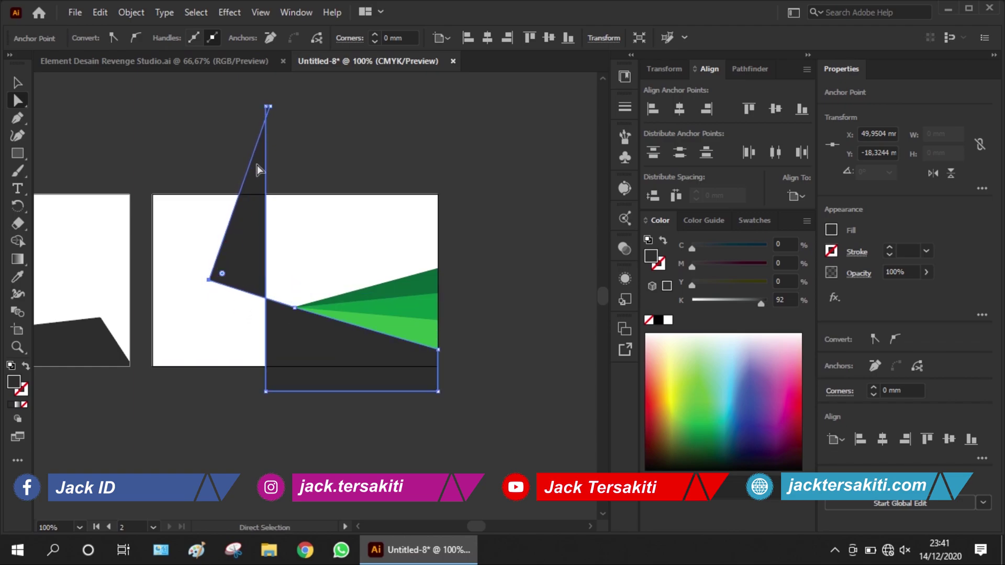
- Move the dark shape's two topmost anchor points to the second artboard's left edge and its lower-left corner
{"action": "left_click", "coordinate": [270, 104]}
{"action": "left_click_drag", "start_coordinate": [271, 105], "coordinate": [153, 323]}
{"action": "left_click_drag", "start_coordinate": [266, 108], "coordinate": [152, 366]}
- Remove the dark shape's surplus lower-left anchor point and snap its lower-right point to the artboard corner at X 88, Y 53 mm
{"action": "left_click", "coordinate": [266, 392]}
{"action": "left_click", "coordinate": [277, 38]}
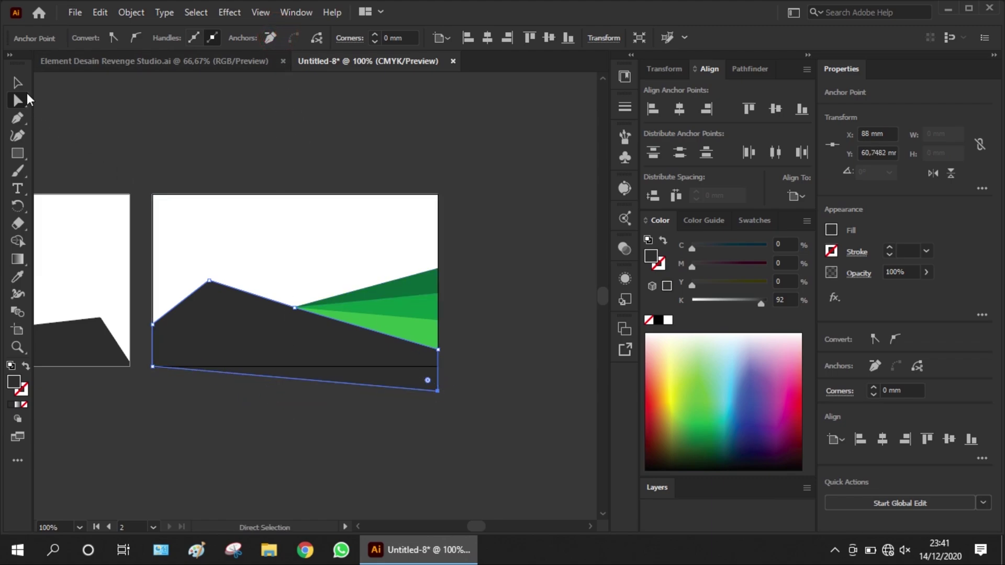
{"action": "left_click_drag", "start_coordinate": [438, 390], "coordinate": [440, 367]}
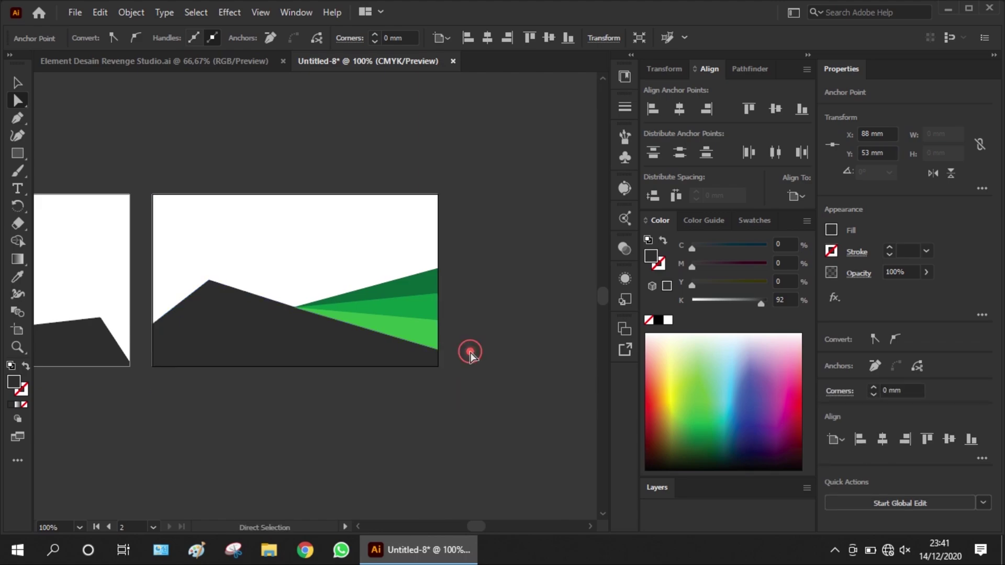
{"action": "left_click", "coordinate": [471, 353]}
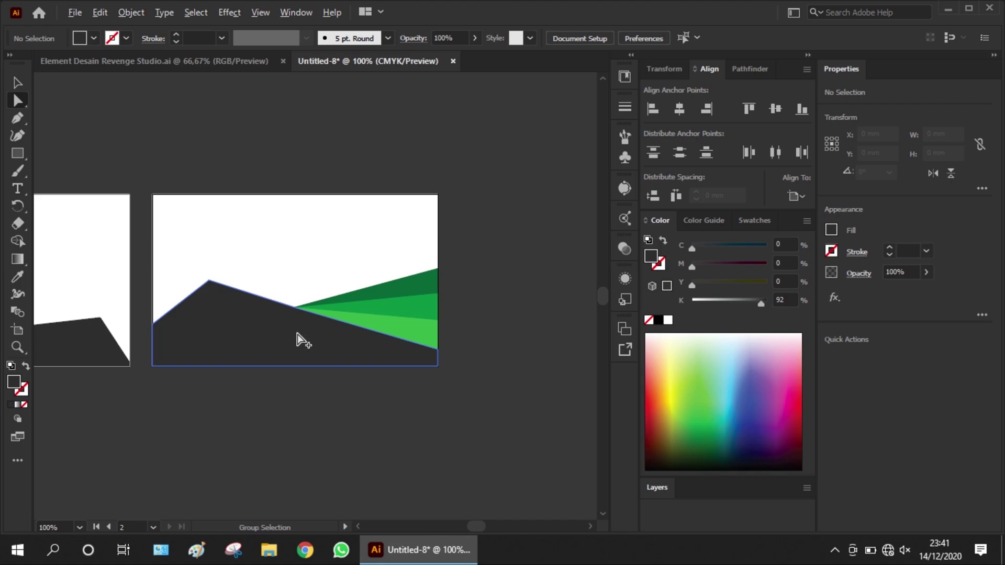
- Remove the anchor point on the dark shape's sloping edge where the green triangles' tips meet
{"action": "scroll", "coordinate": [298, 341], "scroll_direction": "up", "scroll_amount": 2}
{"action": "left_click", "coordinate": [317, 310]}
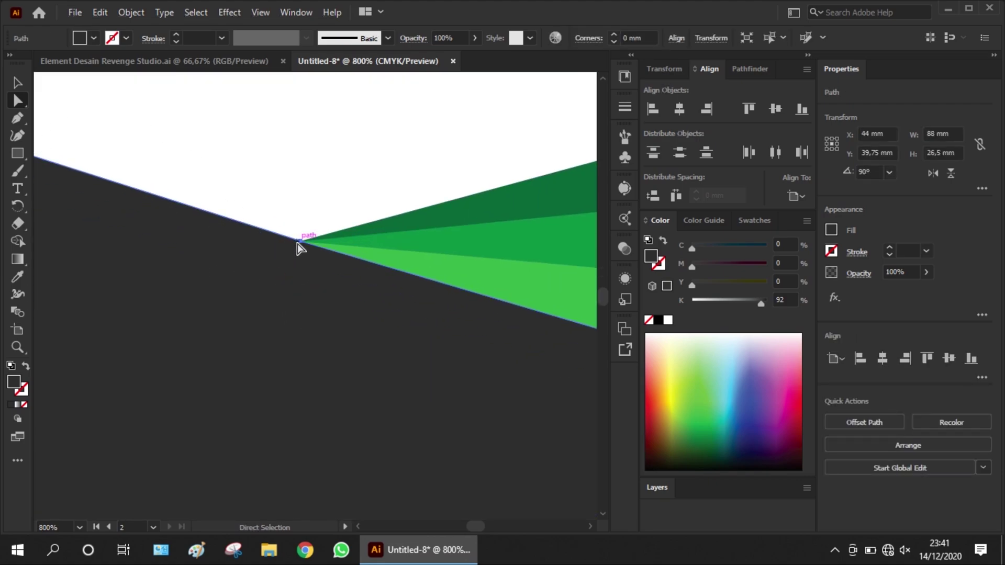
{"action": "left_click", "coordinate": [302, 241]}
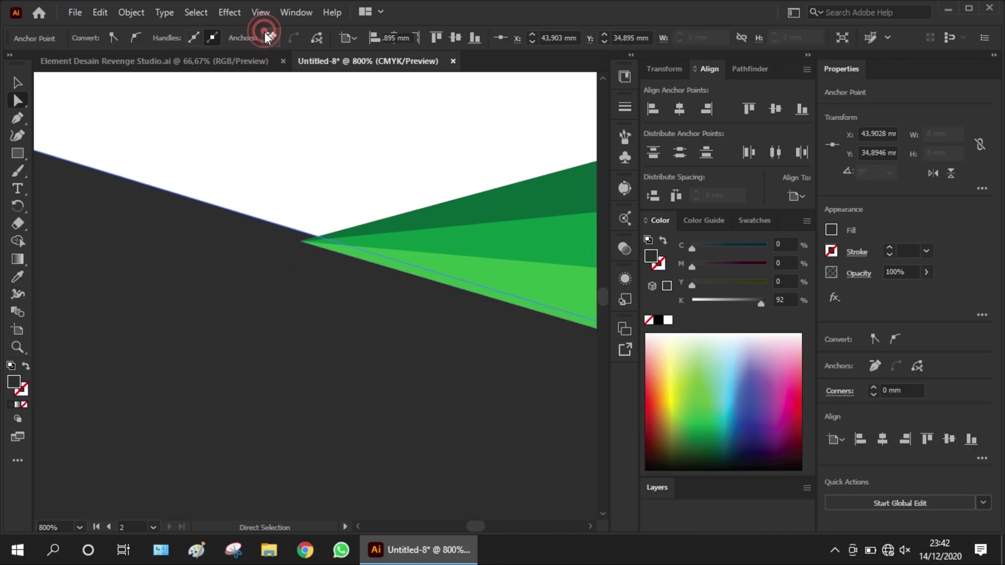
{"action": "left_click", "coordinate": [10, 54]}
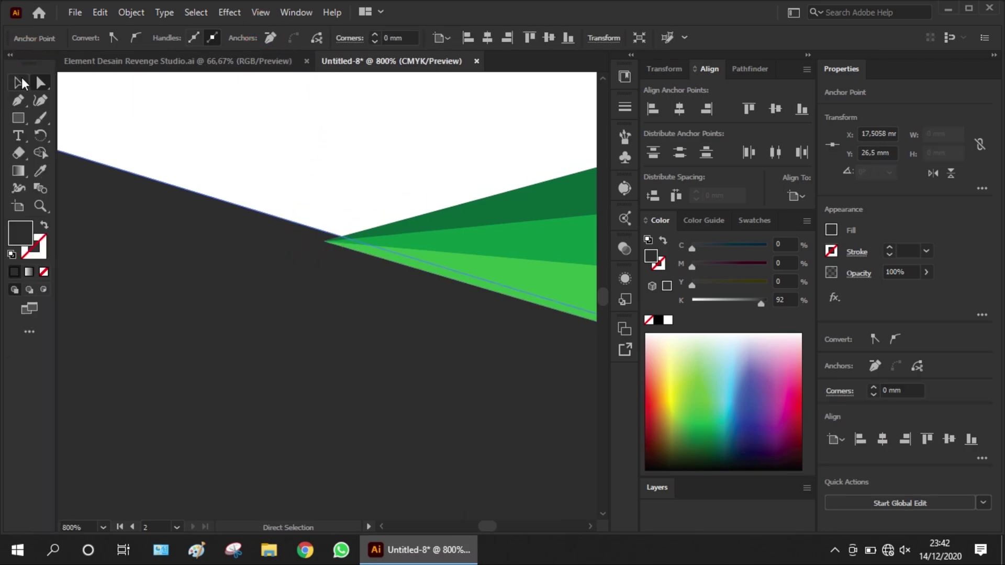
{"action": "left_click", "coordinate": [10, 54]}
{"action": "left_click", "coordinate": [17, 83]}
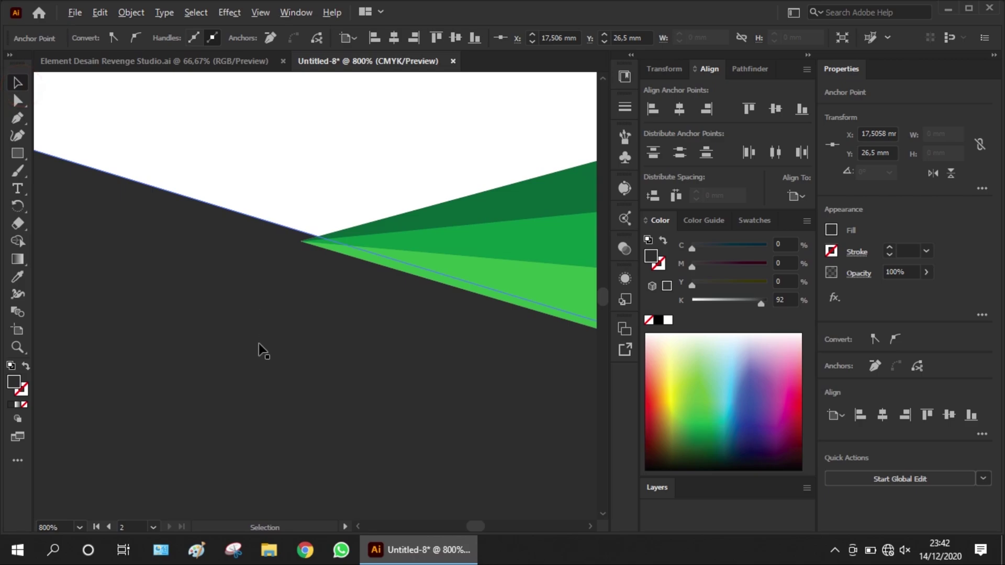
{"action": "scroll", "coordinate": [259, 348], "scroll_direction": "down", "scroll_amount": 3}
{"action": "scroll", "coordinate": [149, 301], "scroll_direction": "up", "scroll_amount": 1}
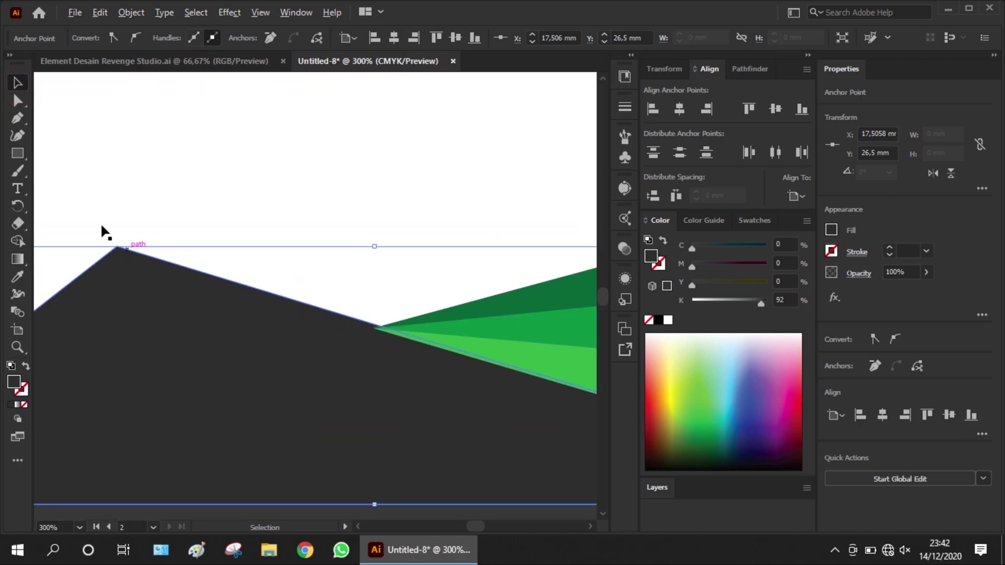
- Move the dark shape's peak anchor point on the second artboard to about X 15.5 mm, Y 26.5 mm with Direct Selection
{"action": "left_click", "coordinate": [18, 100]}
{"action": "left_click", "coordinate": [186, 285]}
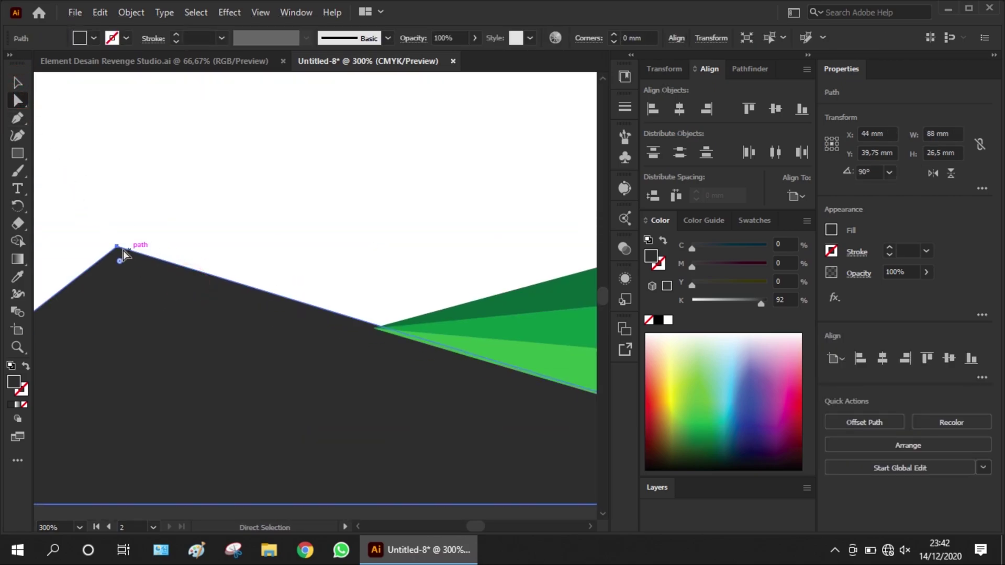
{"action": "left_click_drag", "start_coordinate": [116, 247], "coordinate": [109, 251]}
{"action": "key", "text": "ctrl+z"}
{"action": "left_click", "coordinate": [120, 252]}
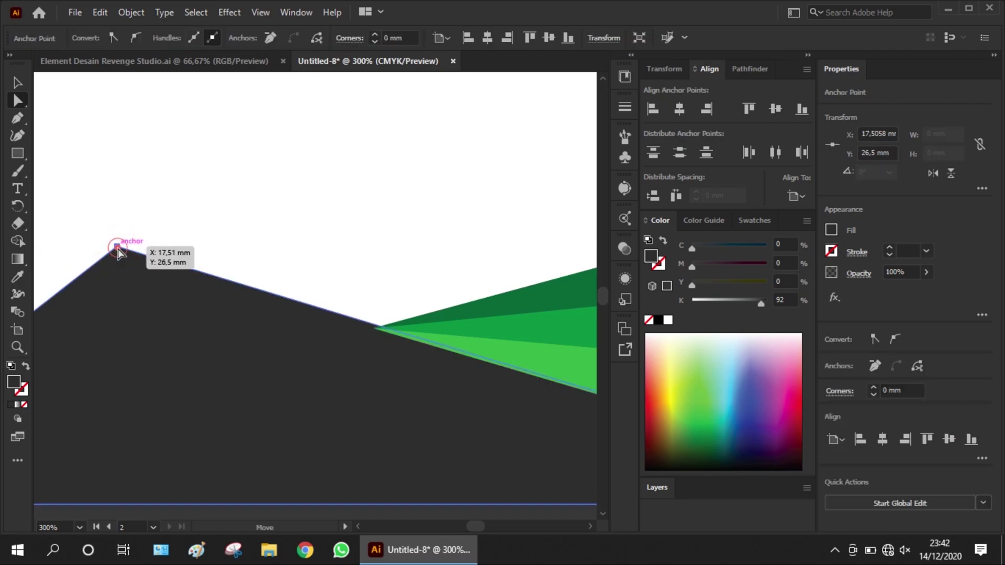
{"action": "left_click_drag", "start_coordinate": [118, 250], "coordinate": [96, 247]}
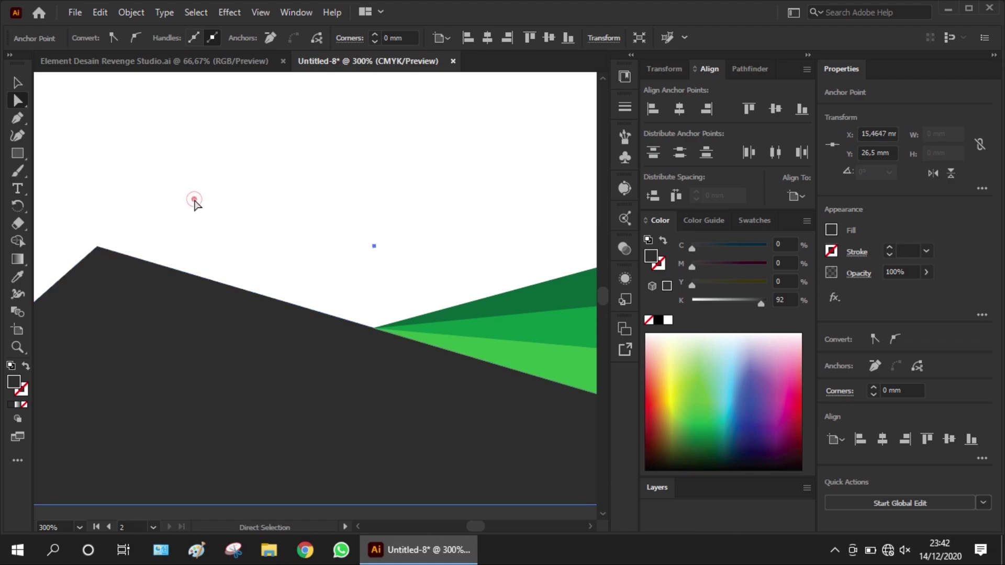
{"action": "left_click", "coordinate": [194, 199]}
{"action": "key", "text": "ctrl+1"}
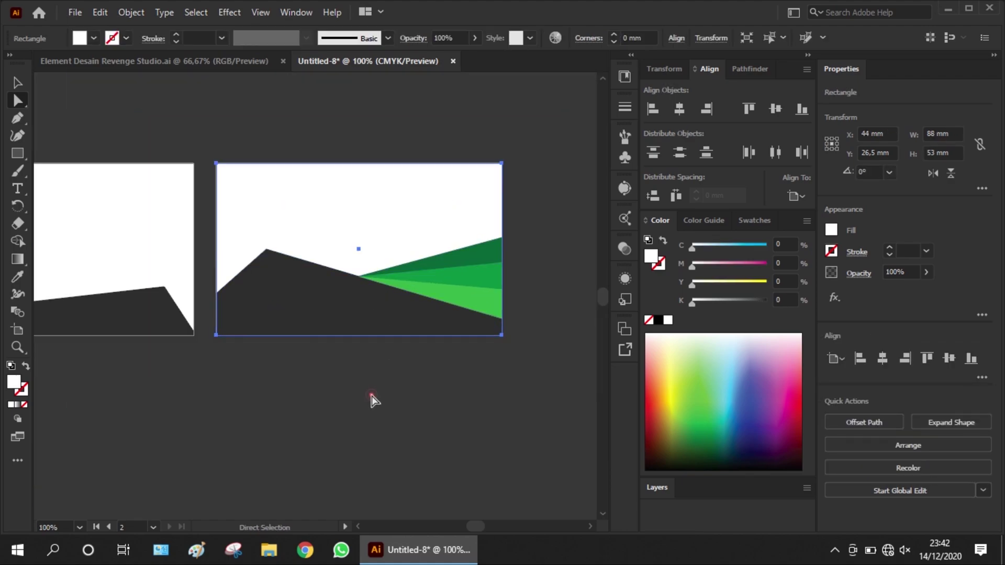
{"action": "left_click", "coordinate": [372, 400]}
{"action": "scroll", "coordinate": [545, 288], "scroll_direction": "down", "scroll_amount": 1}
{"action": "scroll", "coordinate": [476, 261], "scroll_direction": "down", "scroll_amount": 1}
{"action": "scroll", "coordinate": [474, 260], "scroll_direction": "up", "scroll_amount": 1}
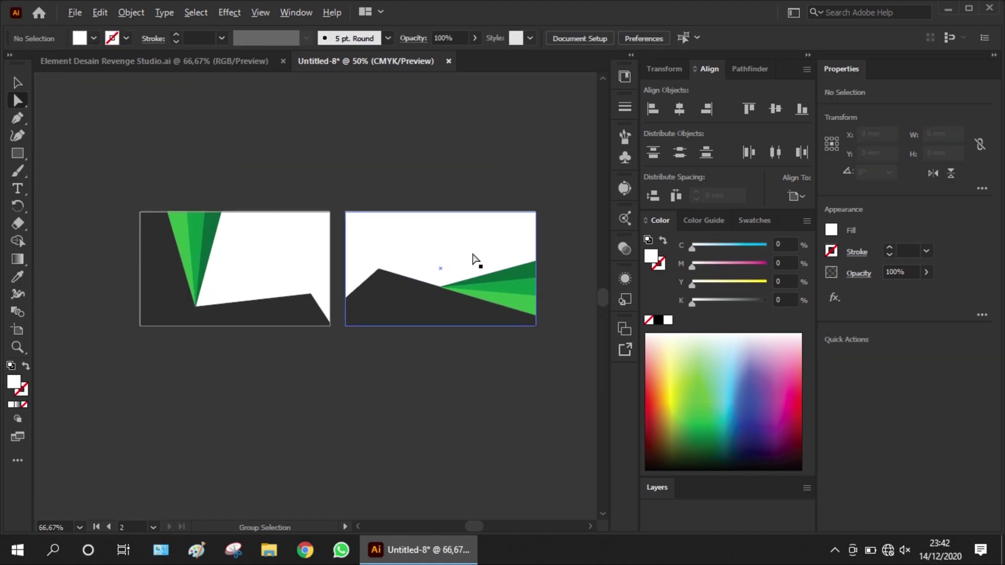
- Copy the horizontal Revenge Studio logo group from Element Desain Revenge Studio.ai and paste it into the card document
{"action": "left_click", "coordinate": [105, 58]}
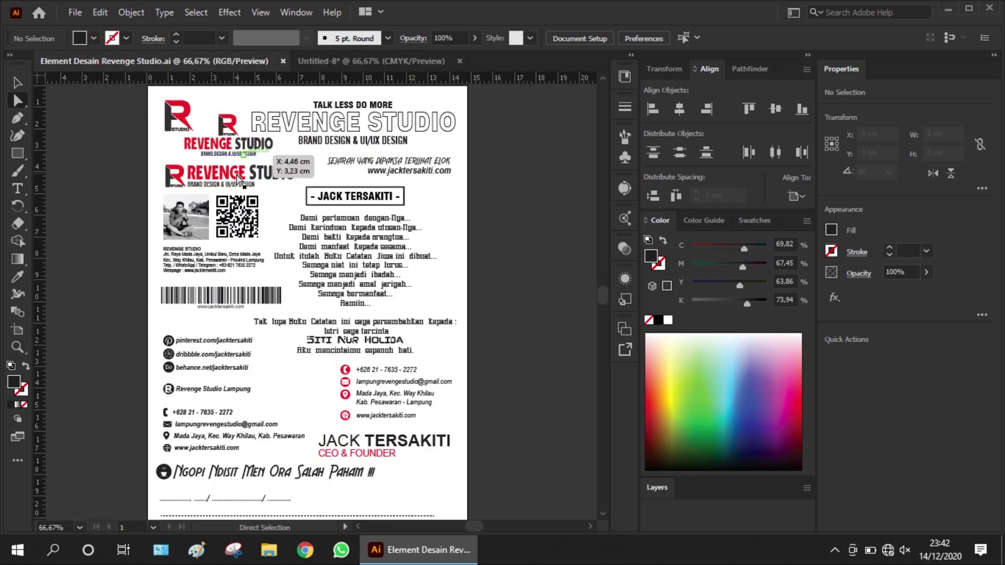
{"action": "left_click", "coordinate": [239, 178]}
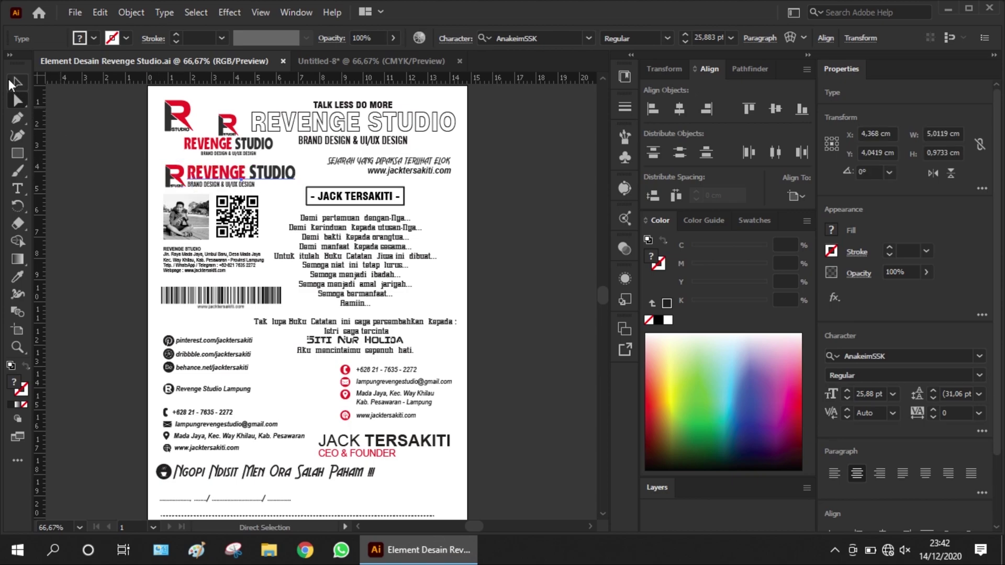
{"action": "left_click", "coordinate": [15, 83]}
{"action": "left_click", "coordinate": [123, 158]}
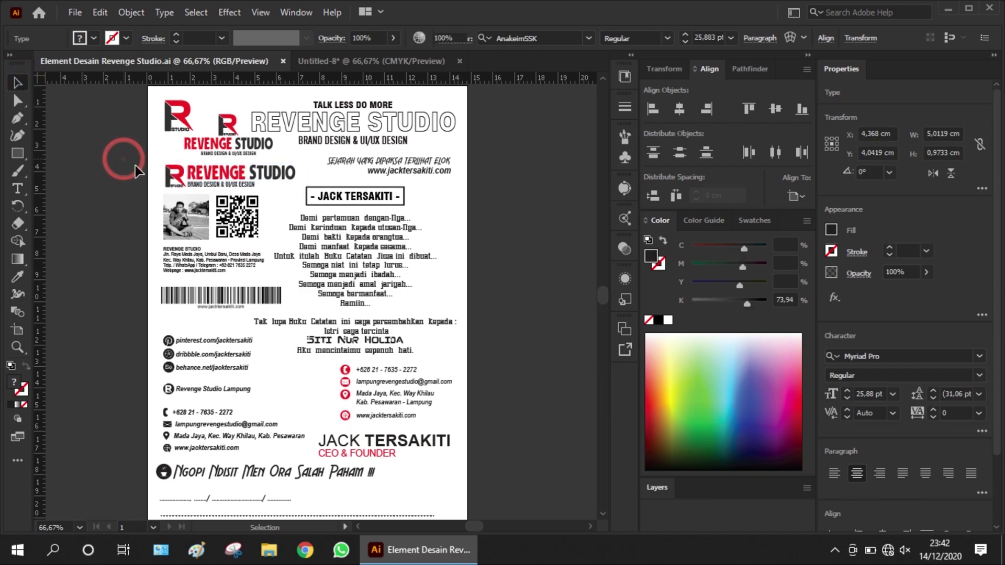
{"action": "left_click", "coordinate": [220, 181]}
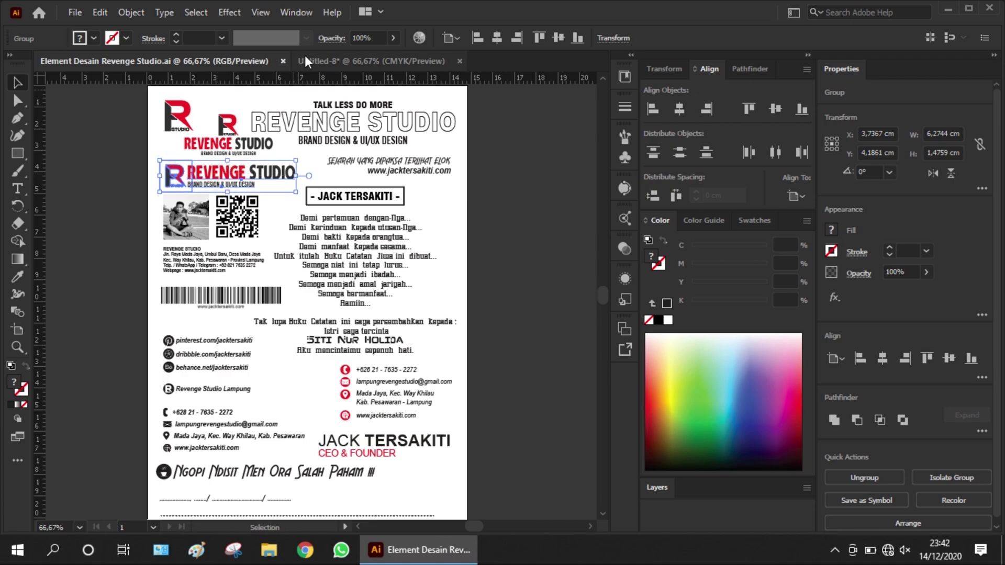
{"action": "left_click", "coordinate": [318, 59]}
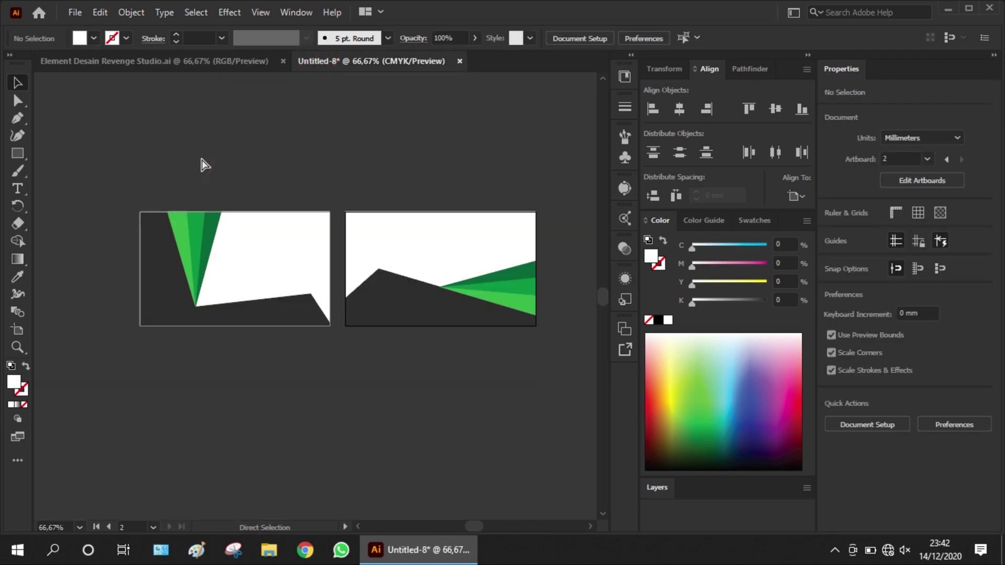
{"action": "key", "text": "ctrl+v"}
- Place the logo in the first artboard's white area and scale it proportionally to about 46.8 × 11 mm
{"action": "scroll", "coordinate": [297, 292], "scroll_direction": "up", "scroll_amount": 2}
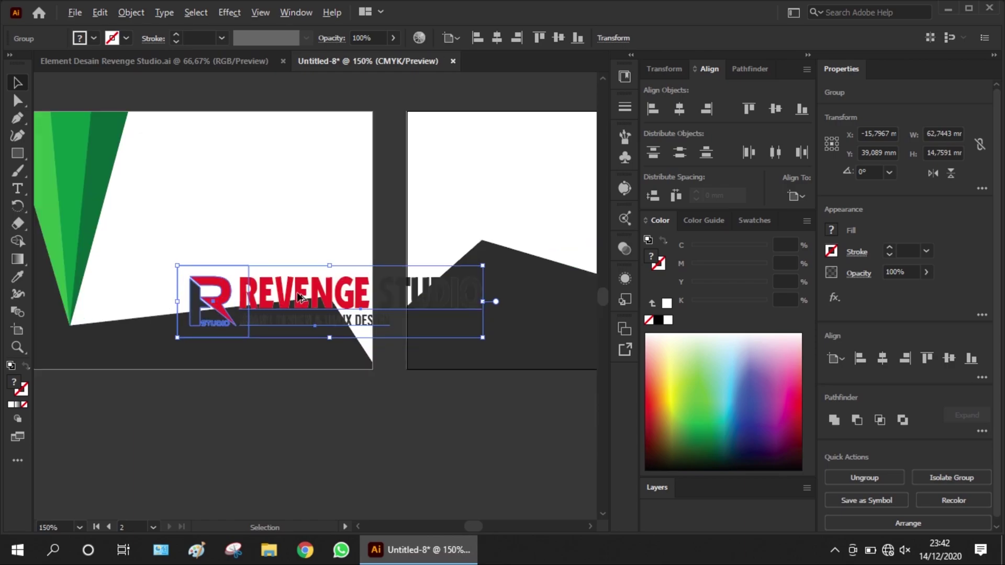
{"action": "left_click_drag", "start_coordinate": [294, 300], "coordinate": [252, 201]}
{"action": "left_click_drag", "start_coordinate": [434, 168], "coordinate": [354, 186]}
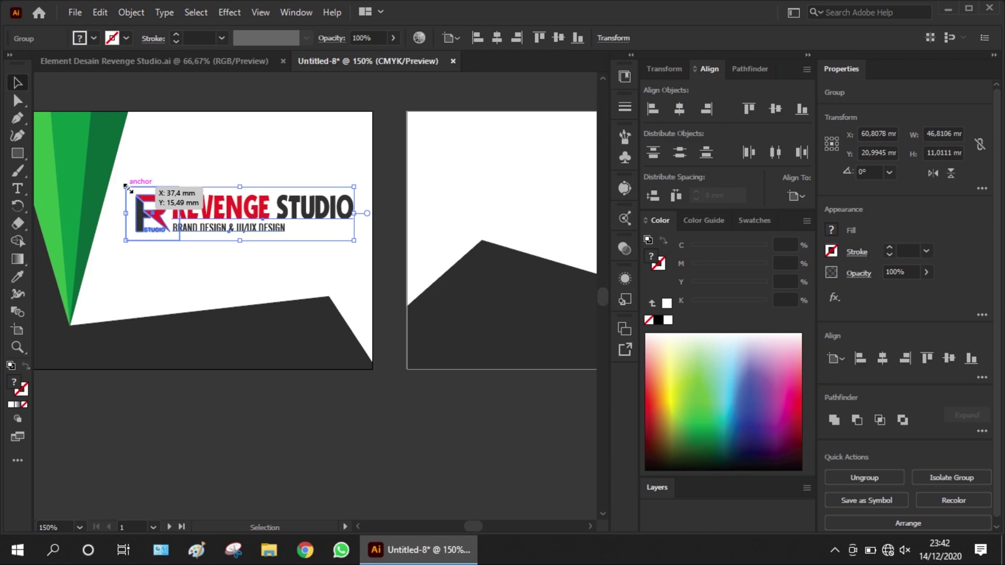
{"action": "left_click", "coordinate": [307, 95]}
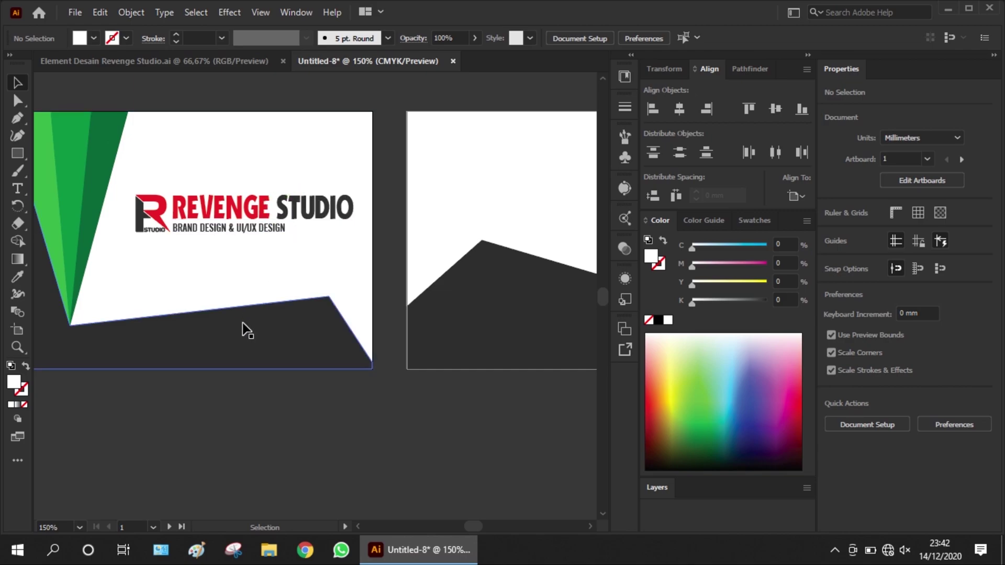
- Isolate the red R path inside the logo's nested groups, fill it with the dark green swatch and exit isolation
{"action": "scroll", "coordinate": [166, 219], "scroll_direction": "up", "scroll_amount": 2}
{"action": "double_click", "coordinate": [155, 220]}
{"action": "left_click", "coordinate": [157, 219]}
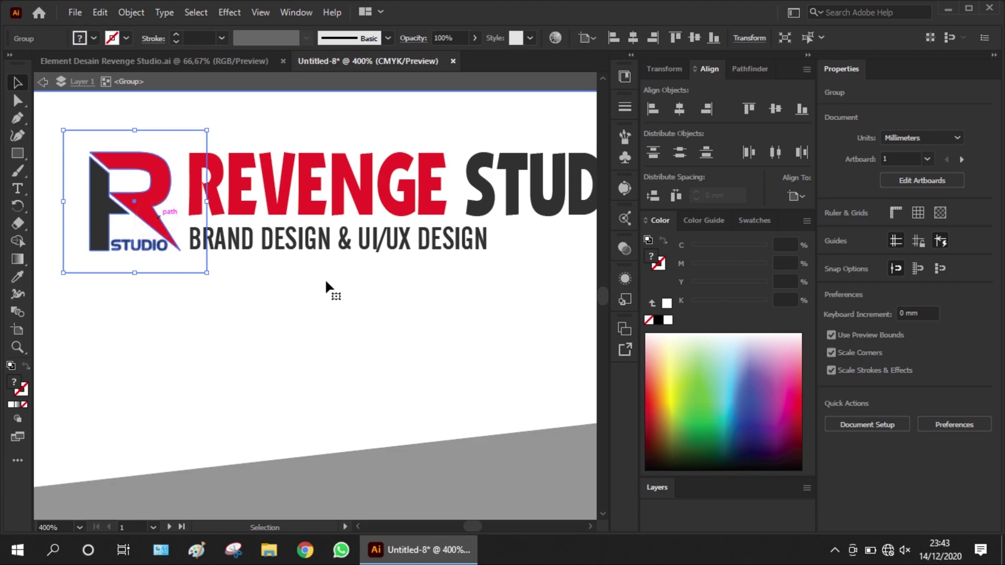
{"action": "scroll", "coordinate": [326, 283], "scroll_direction": "down", "scroll_amount": 1}
{"action": "double_click", "coordinate": [199, 219]}
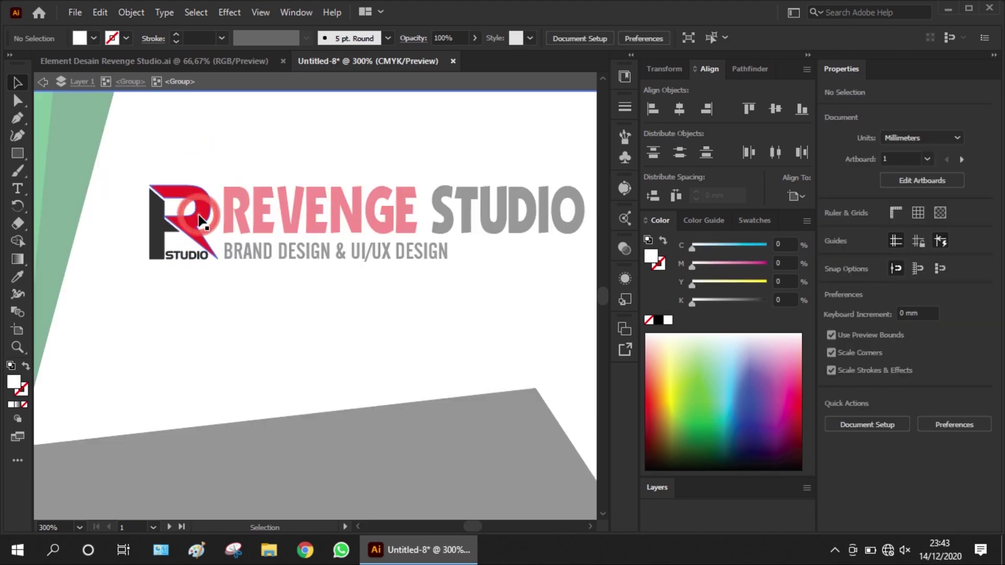
{"action": "left_click", "coordinate": [202, 219]}
{"action": "double_click", "coordinate": [203, 219]}
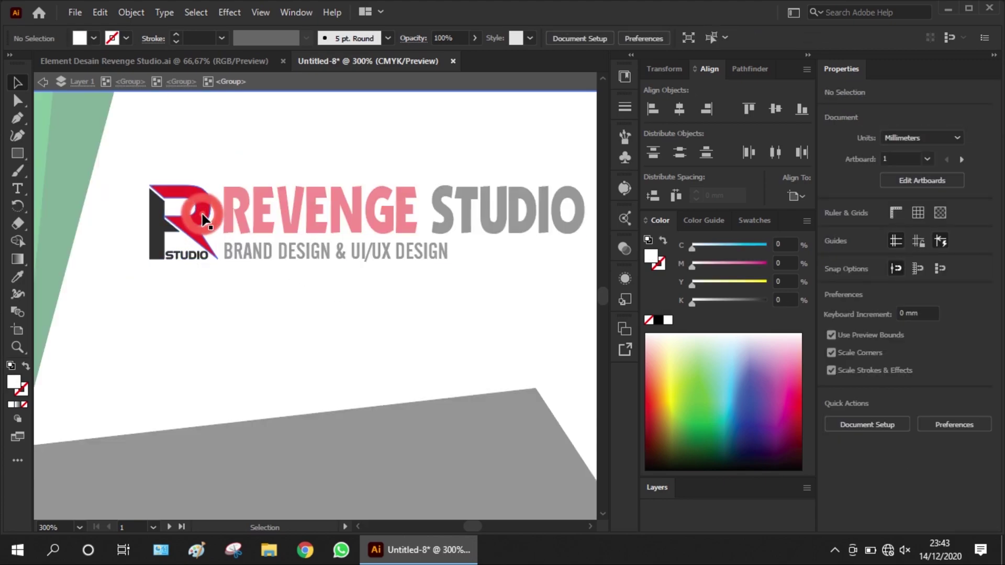
{"action": "left_click", "coordinate": [203, 219]}
{"action": "scroll", "coordinate": [289, 229], "scroll_direction": "down", "scroll_amount": 1}
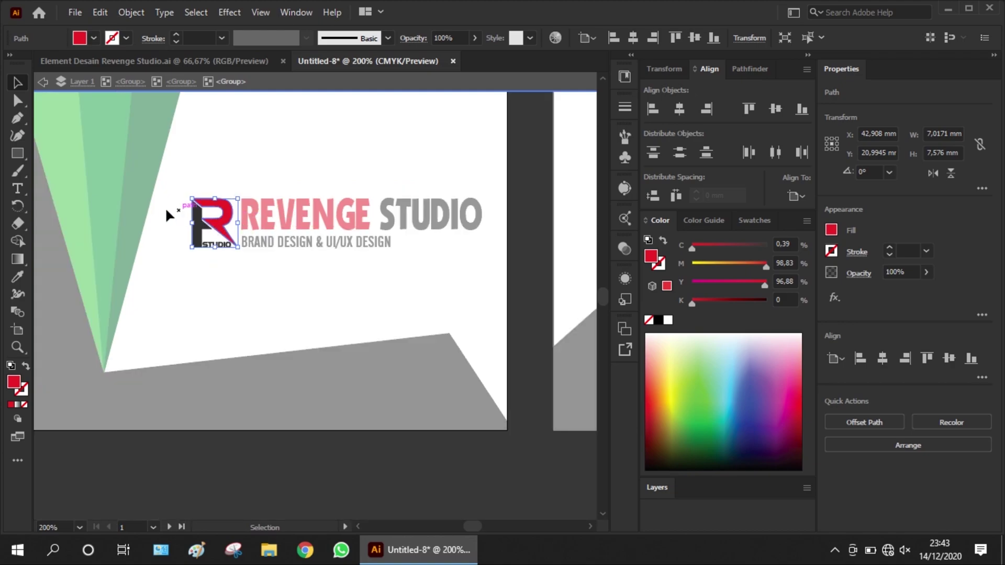
{"action": "left_click", "coordinate": [704, 220]}
{"action": "left_click", "coordinate": [740, 219]}
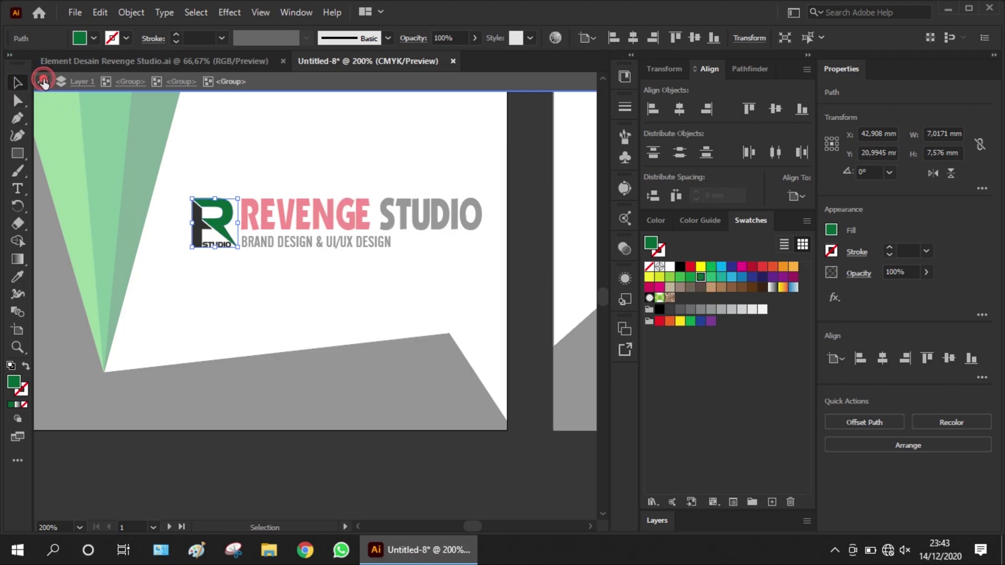
{"action": "left_click", "coordinate": [43, 82]}
{"action": "left_click", "coordinate": [43, 82]}
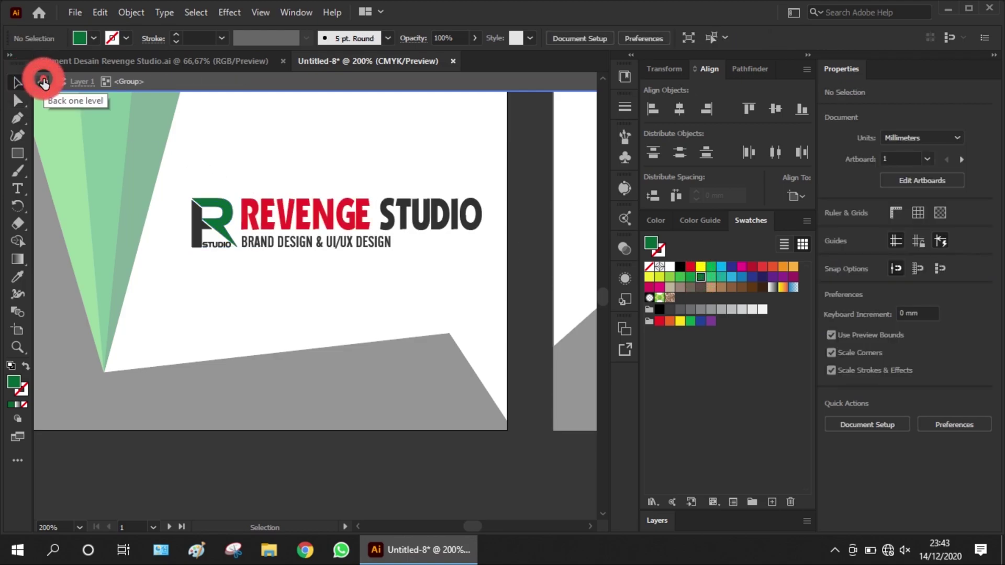
{"action": "left_click", "coordinate": [285, 200]}
{"action": "left_click", "coordinate": [42, 82]}
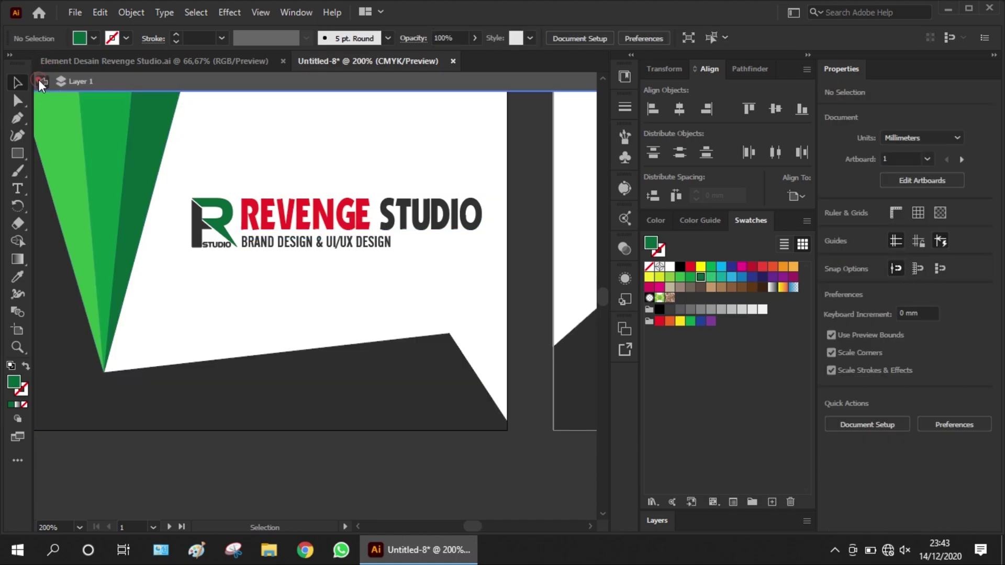
- Recolor the word REVENGE in the logo text with the dark green swatch and leave group isolation
{"action": "double_click", "coordinate": [285, 217]}
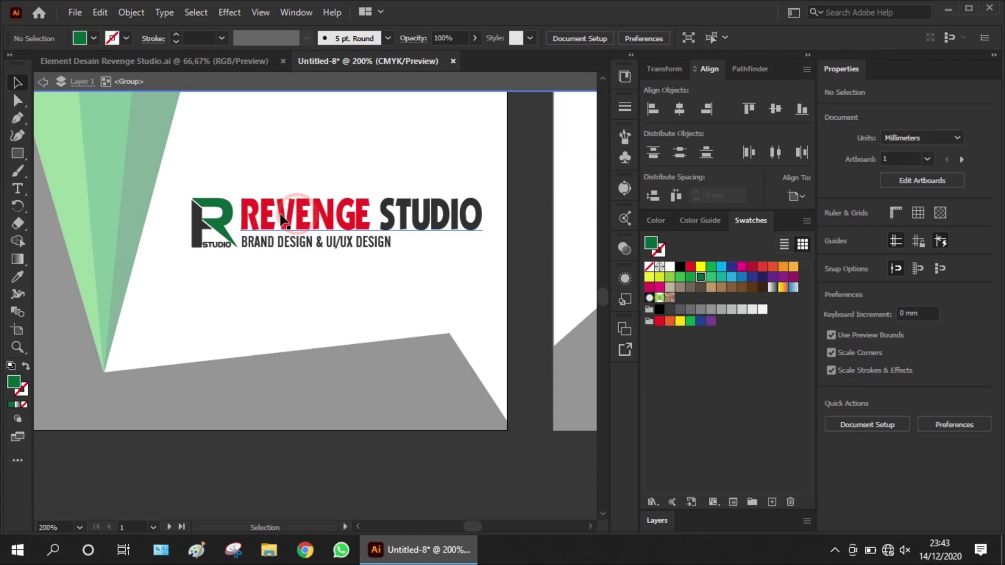
{"action": "double_click", "coordinate": [283, 219]}
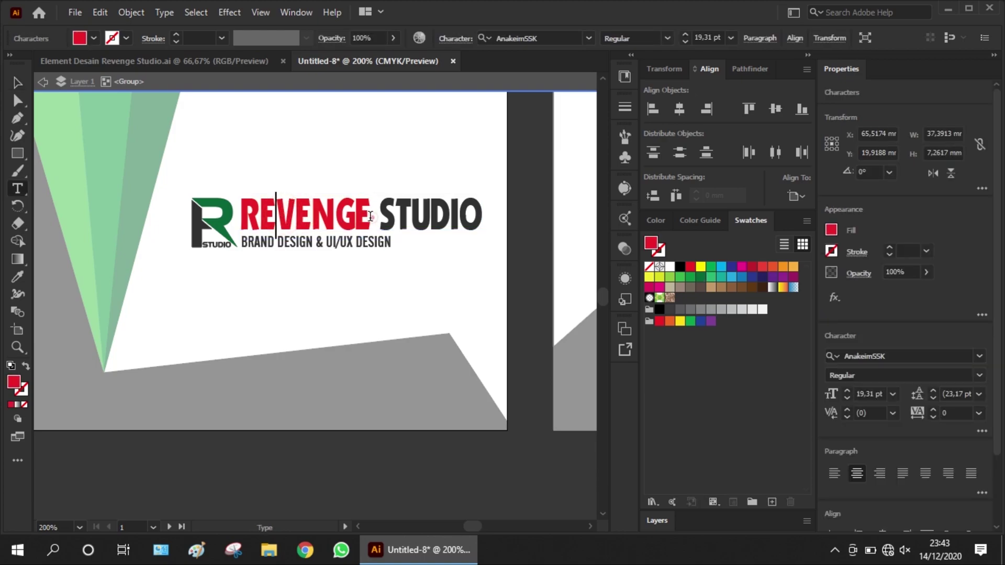
{"action": "left_click_drag", "start_coordinate": [373, 217], "coordinate": [224, 217]}
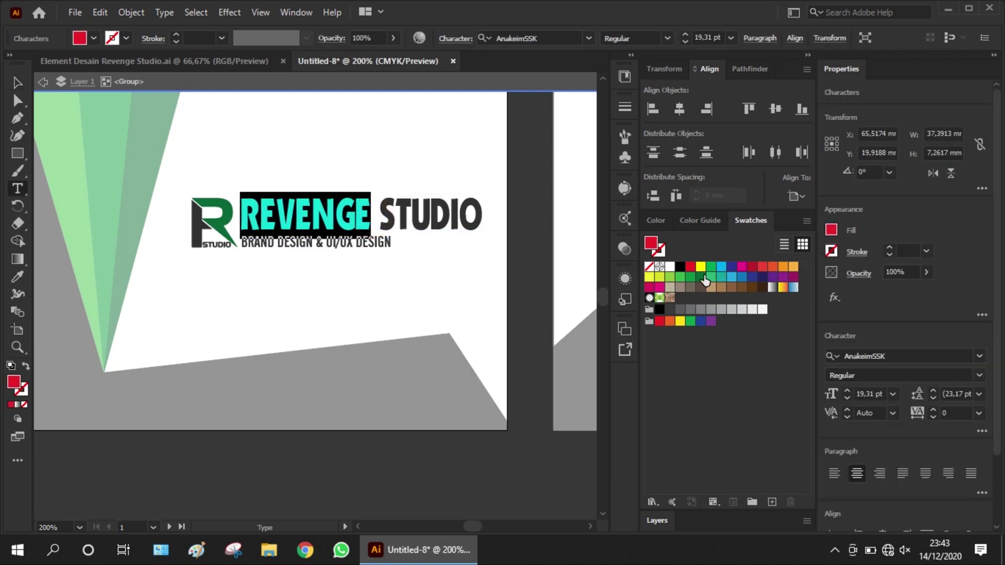
{"action": "left_click", "coordinate": [43, 83]}
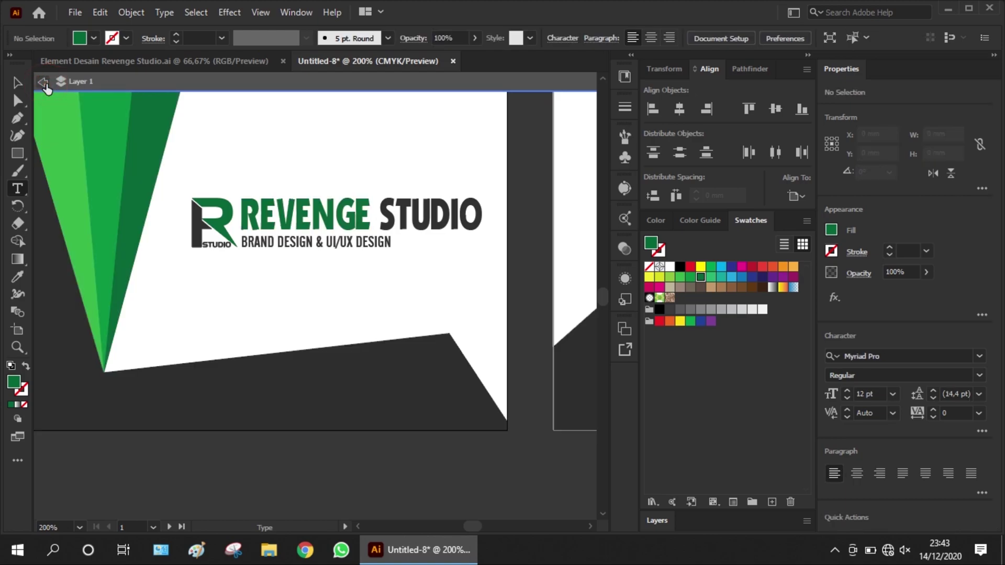
{"action": "left_click", "coordinate": [17, 82]}
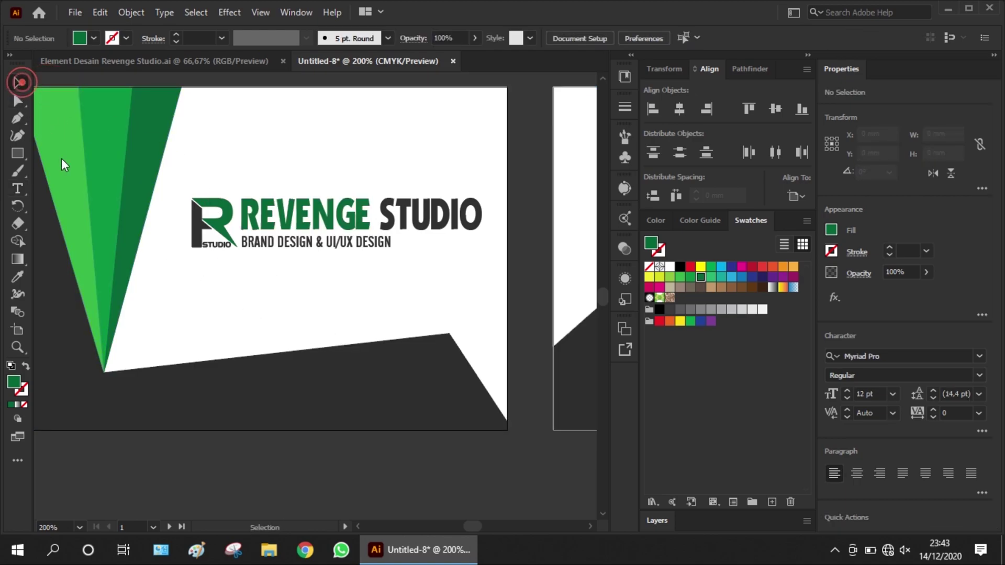
- Duplicate the logo onto the second artboard's dark shape, scaled to about 28.3 × 6.7 mm and centered near X 24.8, Y 45.9 mm
{"action": "scroll", "coordinate": [193, 326], "scroll_direction": "down", "scroll_amount": 1}
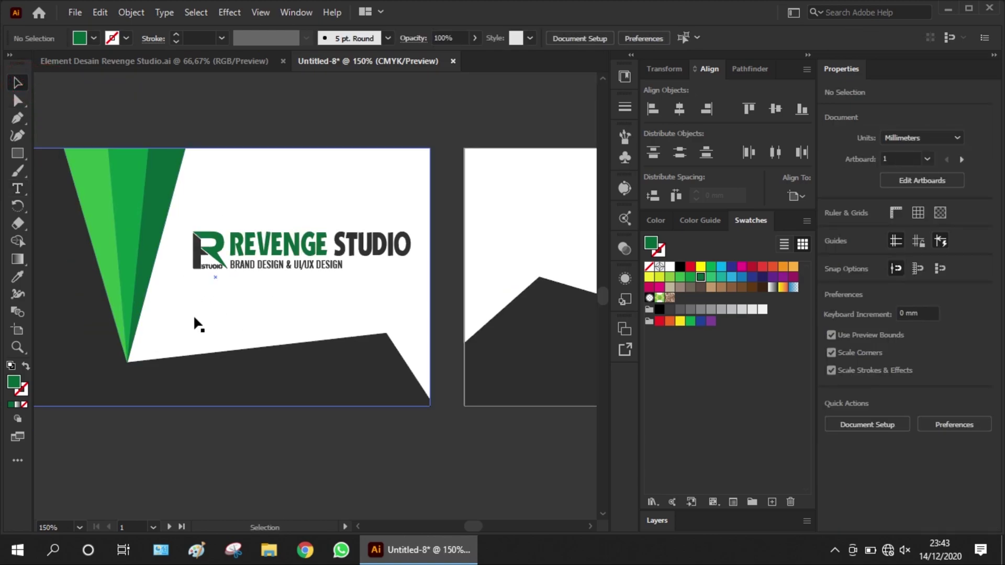
{"action": "scroll", "coordinate": [168, 312], "scroll_direction": "down", "scroll_amount": 1}
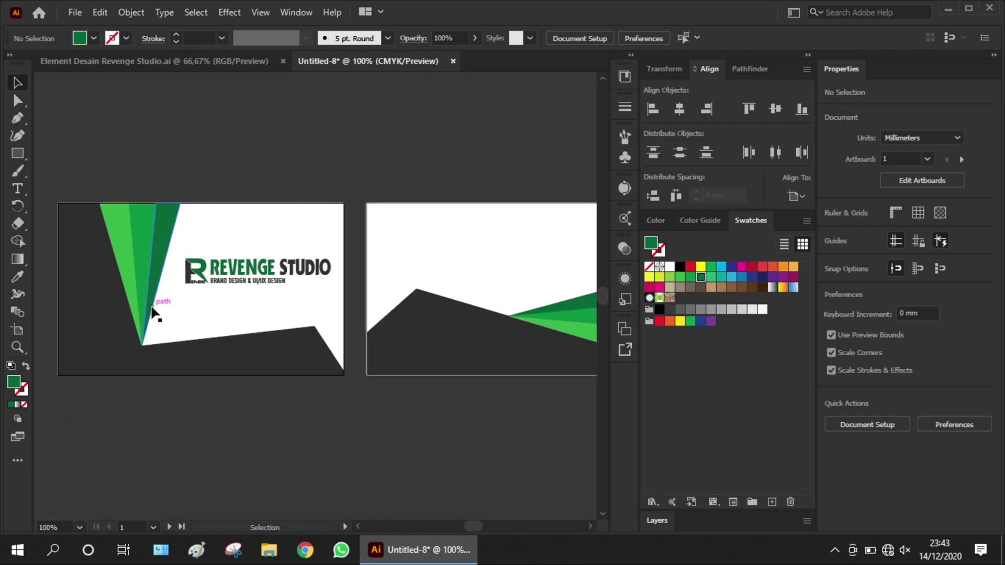
{"action": "left_click", "coordinate": [235, 270]}
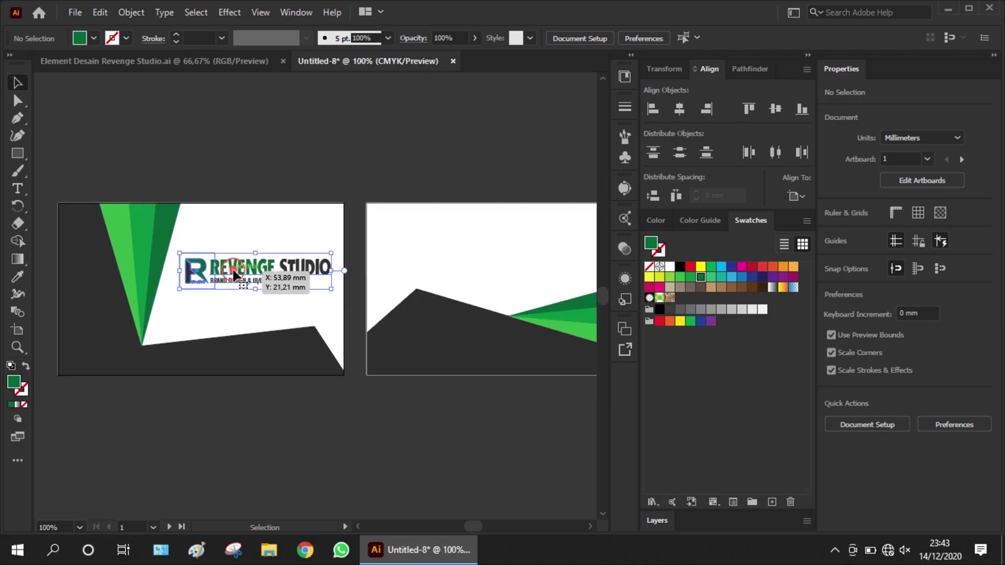
{"action": "left_click_drag", "start_coordinate": [237, 272], "coordinate": [433, 353]}
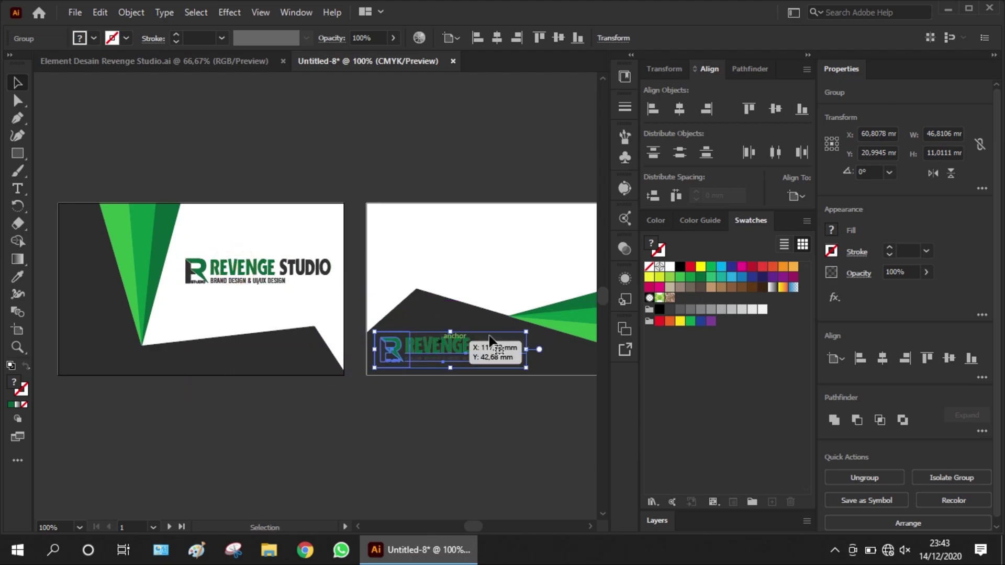
{"action": "left_click_drag", "start_coordinate": [526, 332], "coordinate": [503, 347]}
{"action": "scroll", "coordinate": [445, 370], "scroll_direction": "up", "scroll_amount": 2}
{"action": "left_click_drag", "start_coordinate": [400, 343], "coordinate": [432, 335]}
{"action": "scroll", "coordinate": [453, 367], "scroll_direction": "up", "scroll_amount": 2}
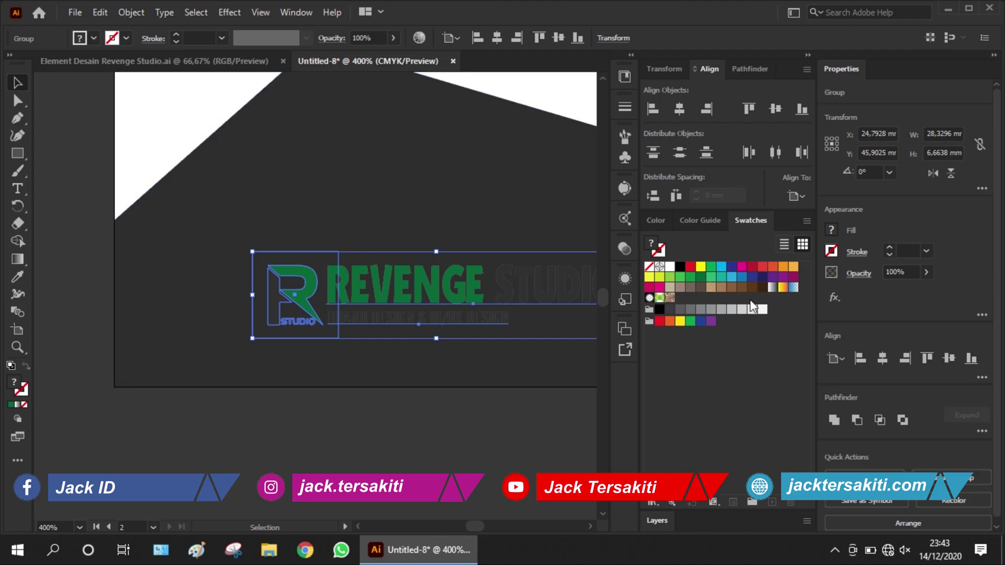
- Fill the second artboard's logo copy with white and isolate its group for editing
{"action": "left_click", "coordinate": [671, 267]}
{"action": "left_click", "coordinate": [437, 438]}
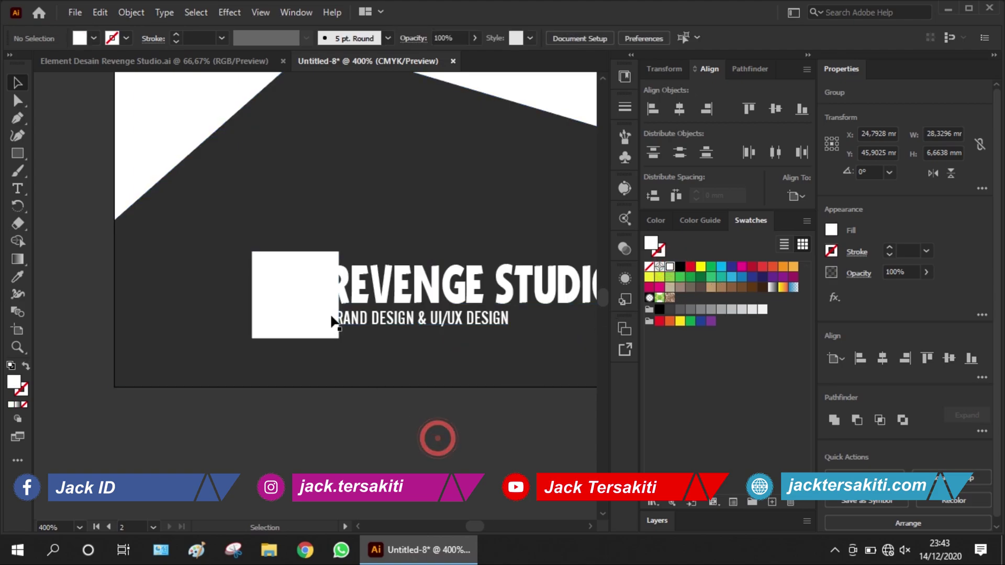
{"action": "left_click", "coordinate": [322, 258]}
{"action": "double_click", "coordinate": [322, 258]}
{"action": "left_click", "coordinate": [350, 228]}
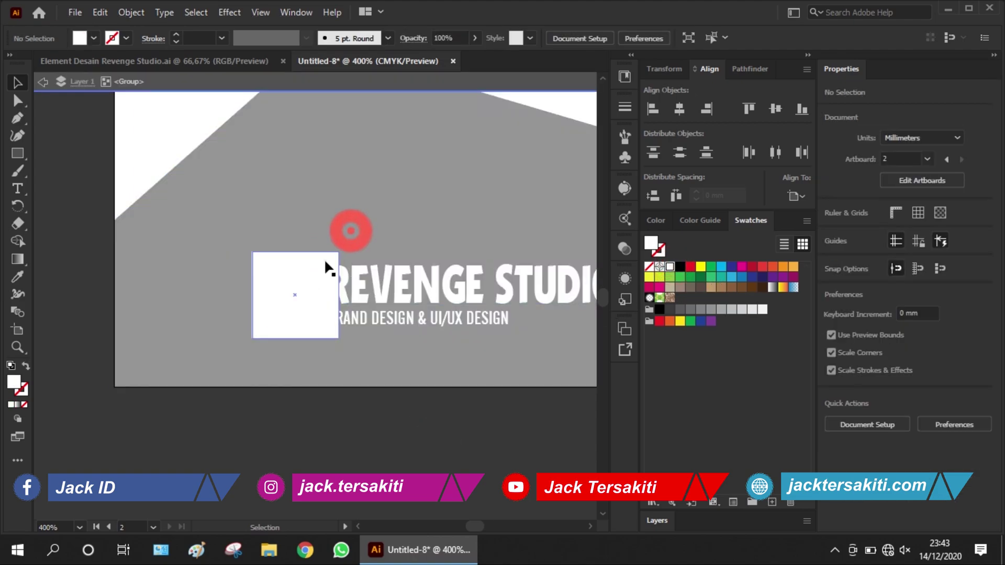
{"action": "left_click", "coordinate": [325, 259]}
{"action": "key", "text": "Delete"}
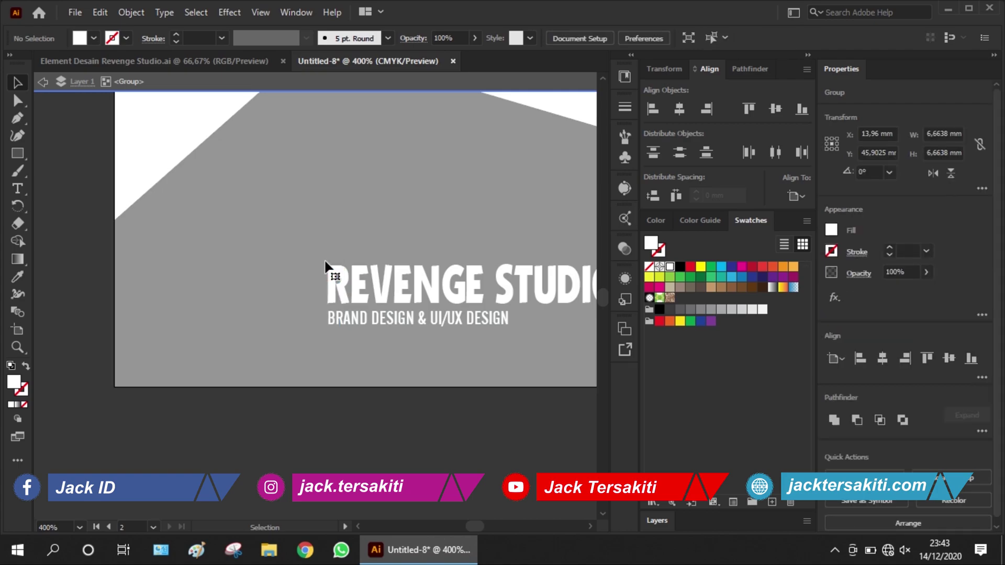
{"action": "key", "text": "ctrl+z"}
- Isolate the R mark's subgroup in the white logo and delete the square covering the mark
{"action": "double_click", "coordinate": [324, 258]}
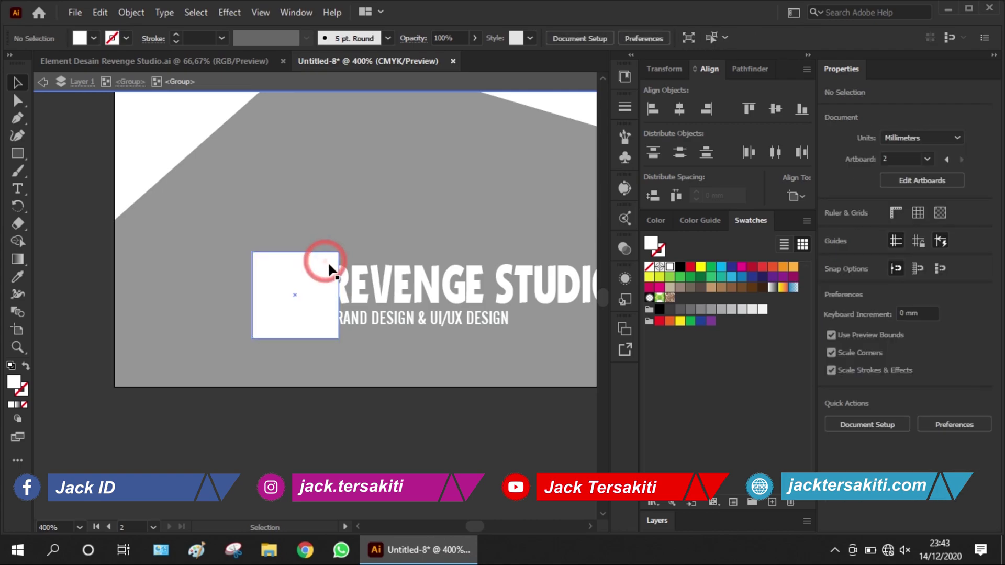
{"action": "left_click", "coordinate": [328, 263]}
{"action": "key", "text": "Delete"}
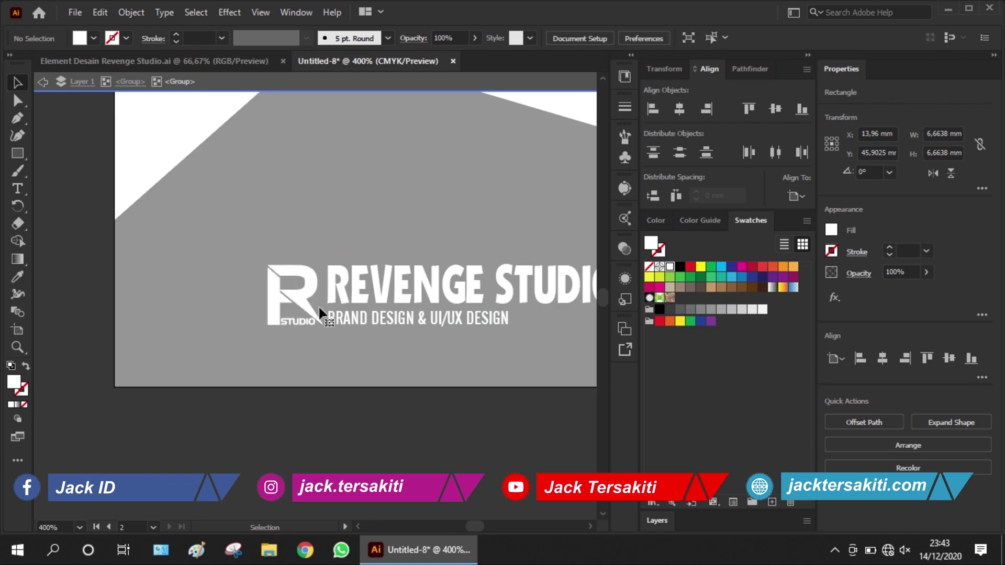
- Leave the nested group isolation of the second artboard's white logo
{"action": "left_click", "coordinate": [42, 83]}
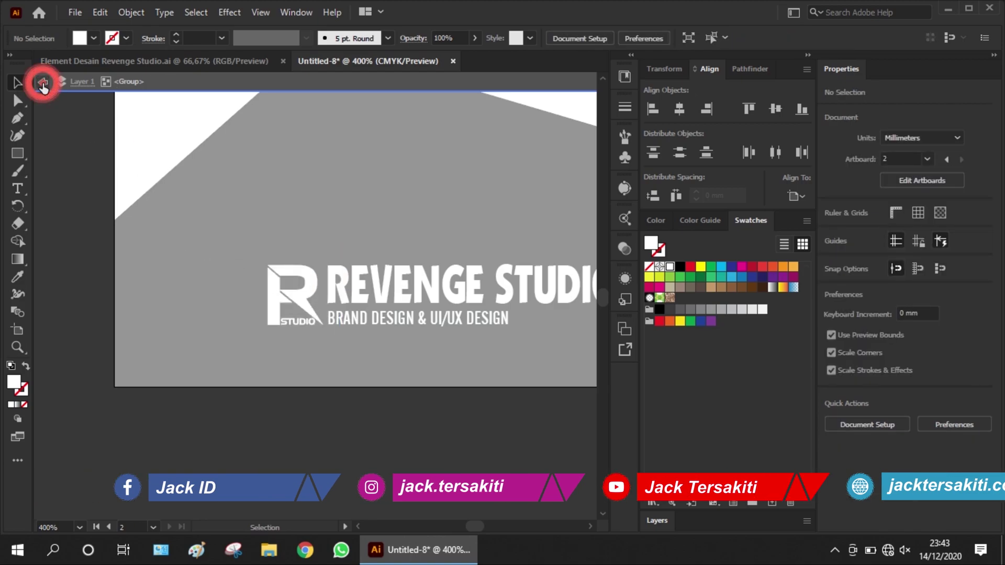
{"action": "left_click", "coordinate": [43, 83]}
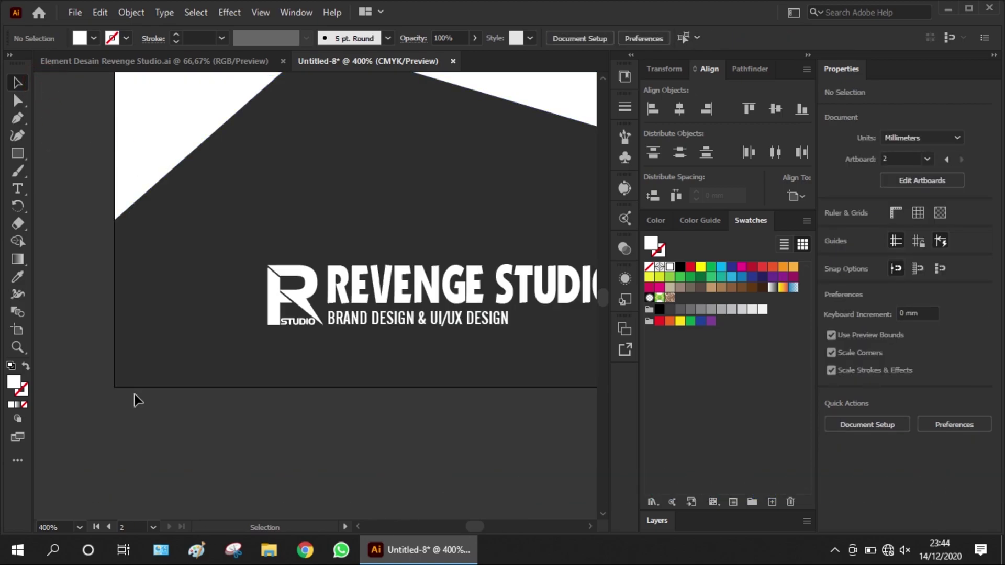
{"action": "scroll", "coordinate": [139, 399], "scroll_direction": "down", "scroll_amount": 2}
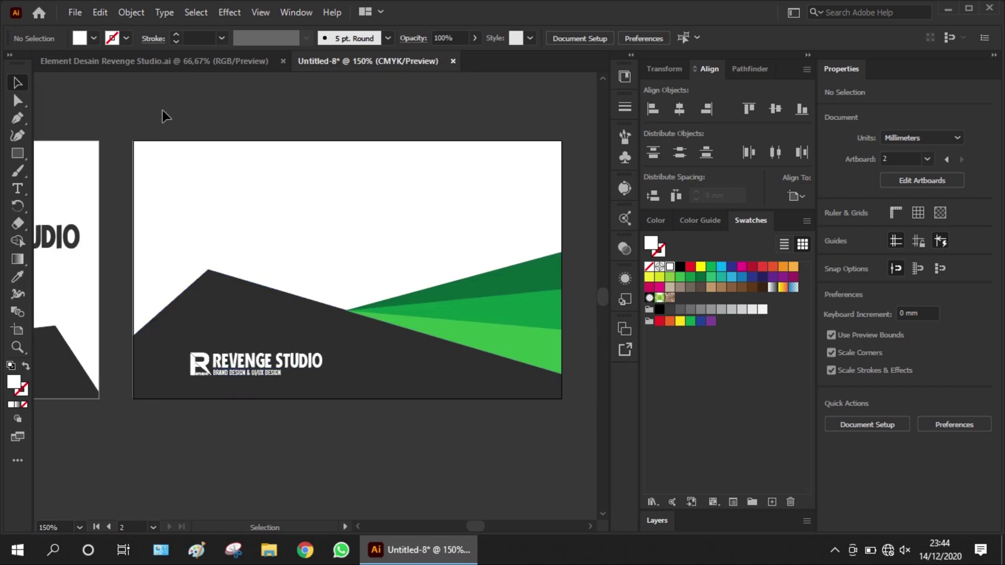
- Copy the black four-line contact details with icons from Element Desain Revenge Studio.ai and paste them into the business card document
{"action": "left_click", "coordinate": [162, 64]}
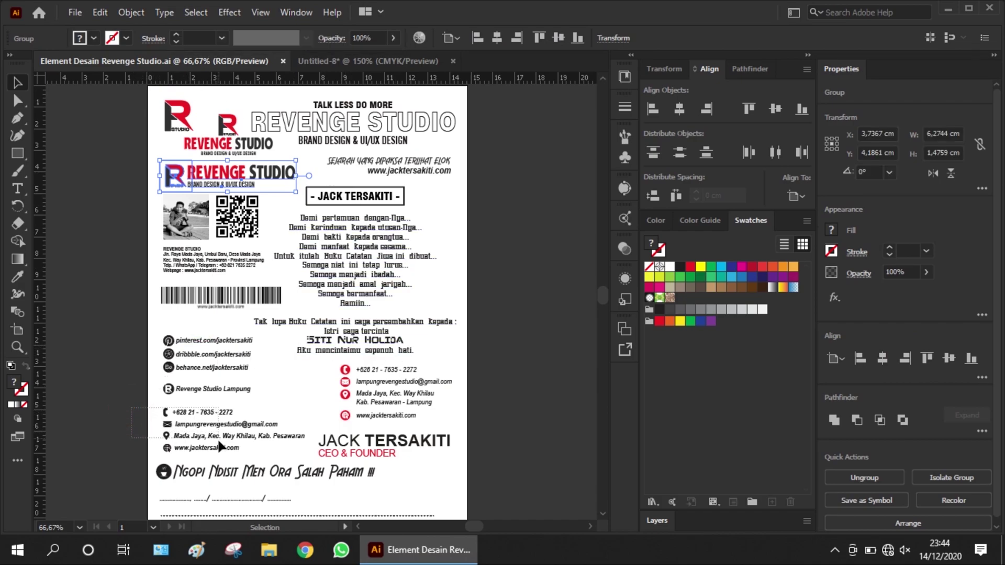
{"action": "left_click", "coordinate": [221, 452]}
{"action": "key", "text": "ctrl+c"}
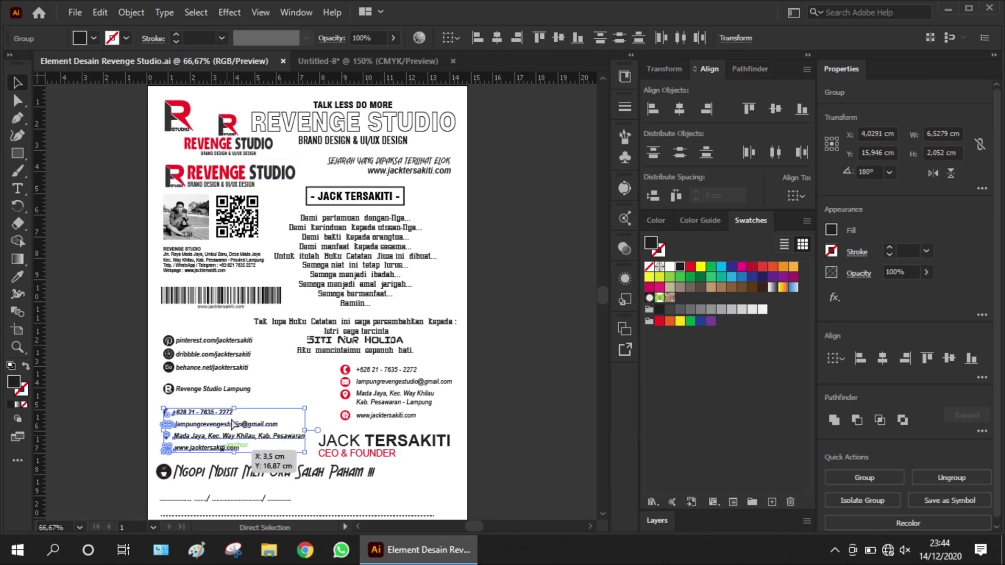
{"action": "left_click", "coordinate": [335, 58]}
{"action": "key", "text": "ctrl+v"}
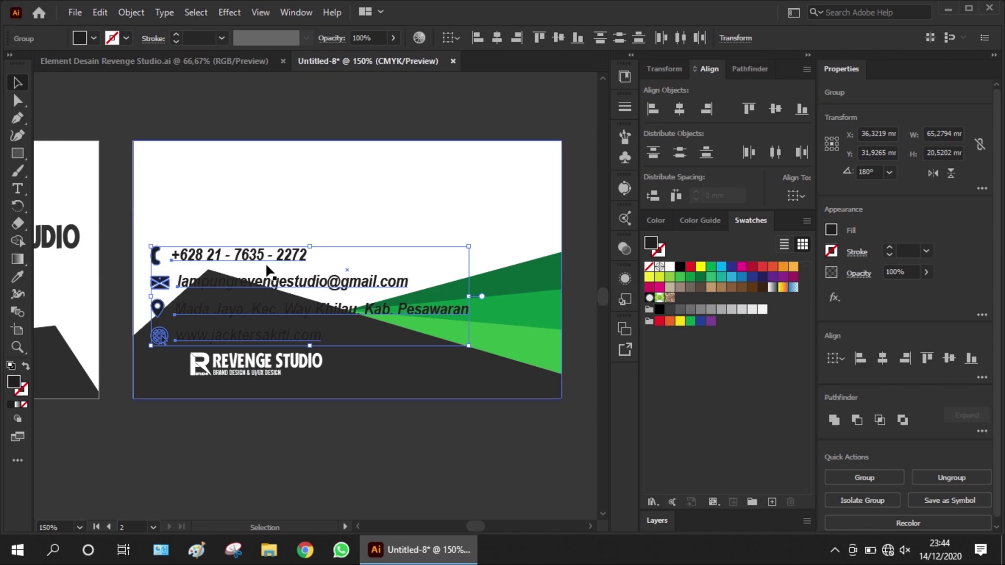
- Scale the contact details to about half the second artboard's width and place them in the upper-left of its white area
{"action": "left_click_drag", "start_coordinate": [254, 257], "coordinate": [251, 173]}
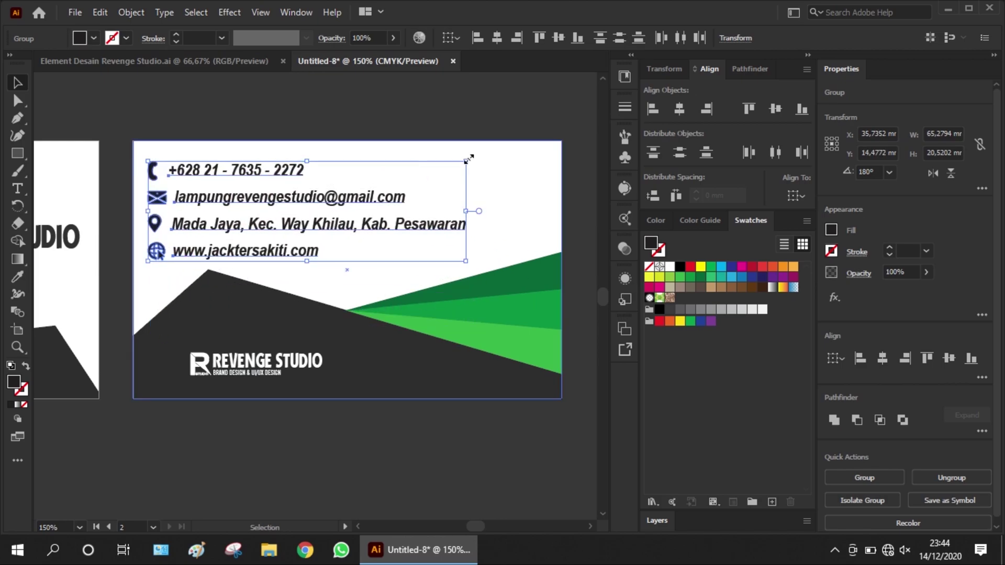
{"action": "left_click_drag", "start_coordinate": [467, 160], "coordinate": [338, 203]}
{"action": "left_click_drag", "start_coordinate": [237, 238], "coordinate": [231, 206]}
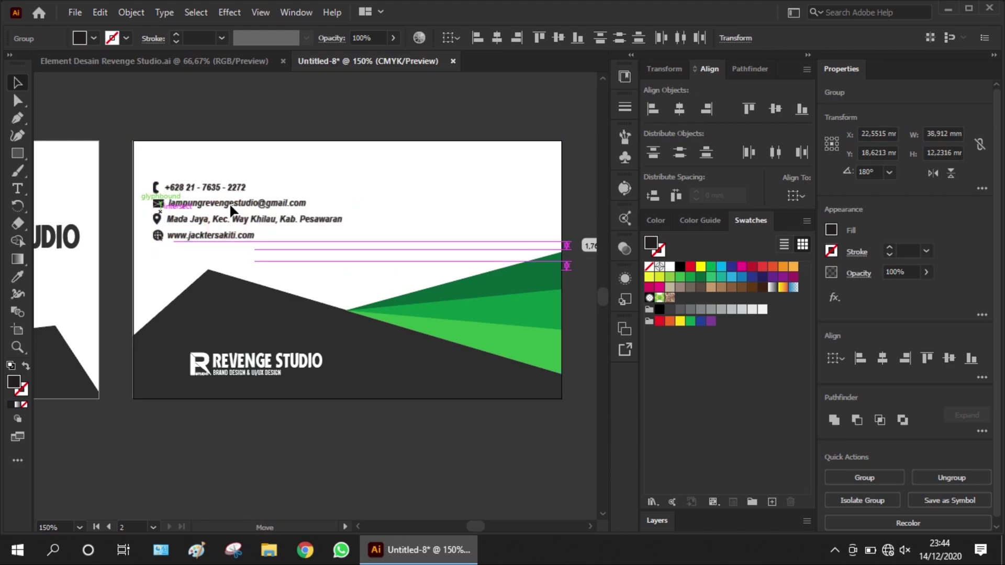
{"action": "left_click_drag", "start_coordinate": [231, 207], "coordinate": [232, 194]}
{"action": "left_click_drag", "start_coordinate": [343, 232], "coordinate": [367, 243]}
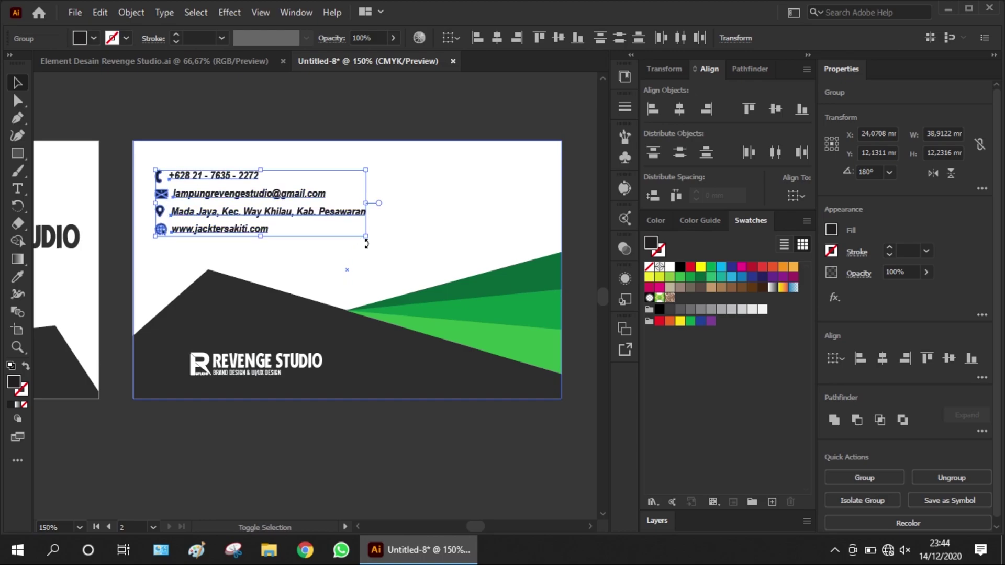
{"action": "left_click", "coordinate": [435, 238]}
- Copy the name and CEO & FOUNDER group from the elements file to the card's upper-right, about 31.1 × 6.5 mm near X 69.4, Y 8.7 mm
{"action": "left_click", "coordinate": [230, 61]}
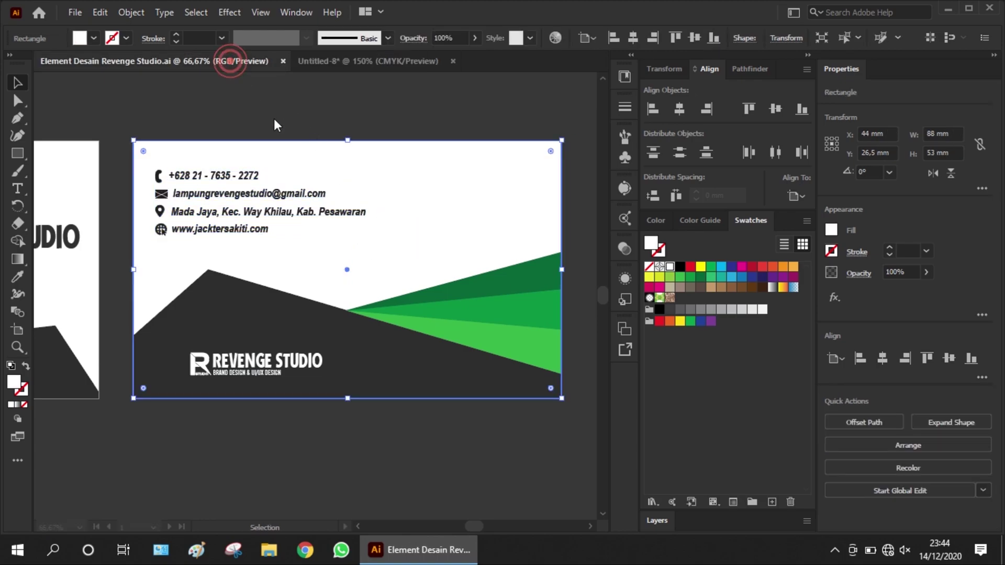
{"action": "left_click", "coordinate": [387, 442]}
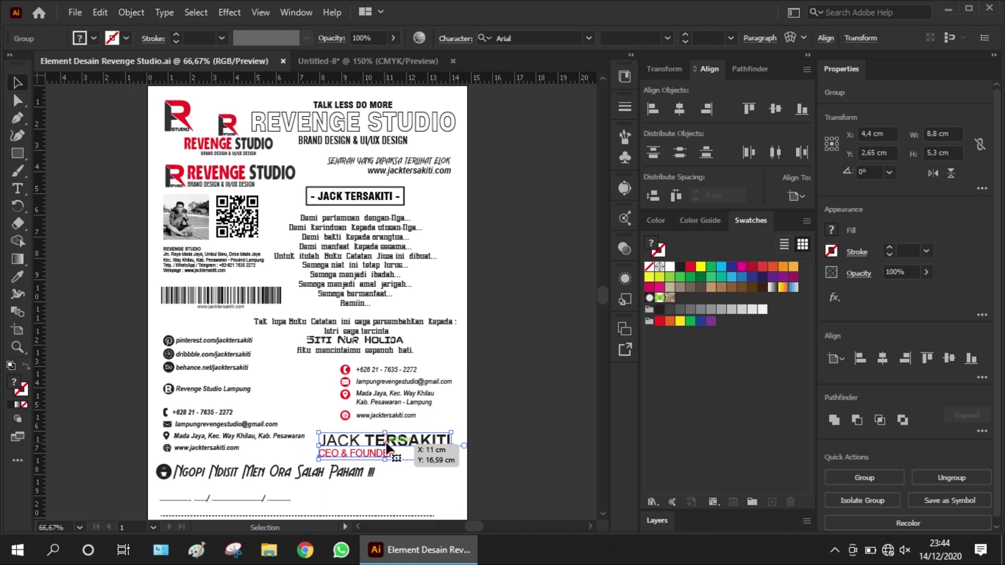
{"action": "left_click", "coordinate": [391, 62]}
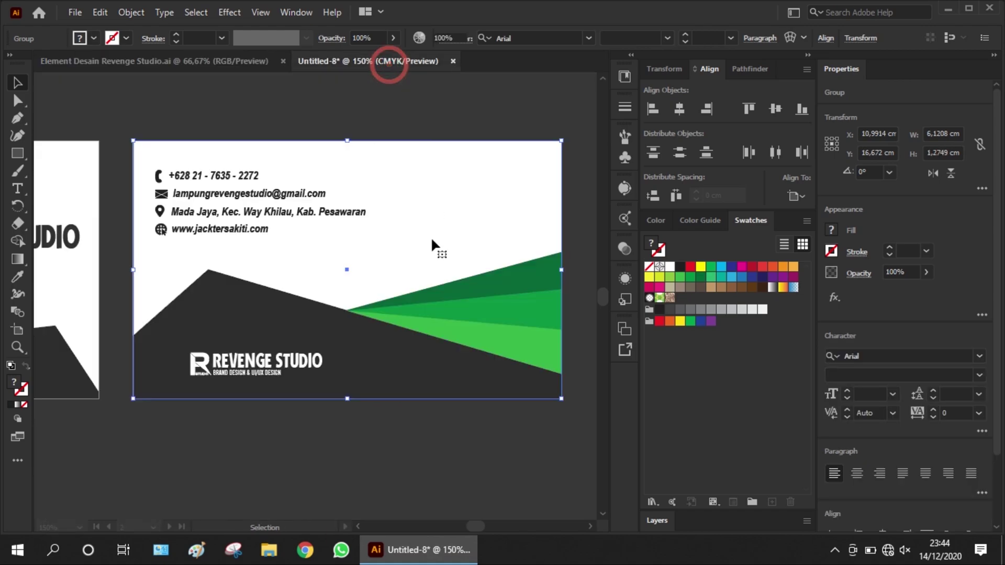
{"action": "key", "text": "ctrl+v"}
{"action": "left_click_drag", "start_coordinate": [174, 327], "coordinate": [302, 296]}
{"action": "left_click_drag", "start_coordinate": [387, 275], "coordinate": [477, 177]}
{"action": "left_click", "coordinate": [575, 140]}
- Ungroup the name and title block and recolor the CEO & FOUNDER text with the dark green swatch
{"action": "left_click", "coordinate": [469, 194]}
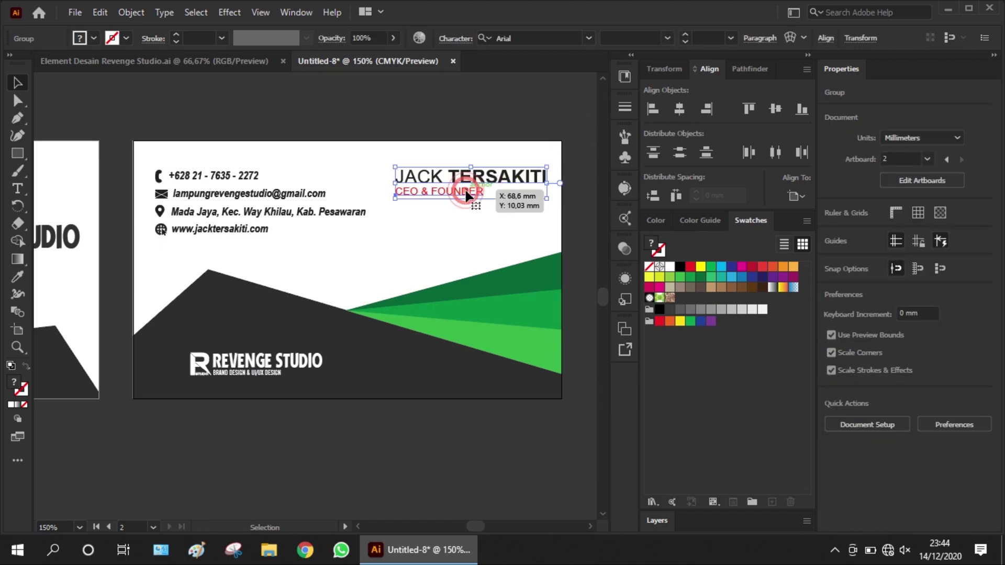
{"action": "right_click", "coordinate": [466, 192]}
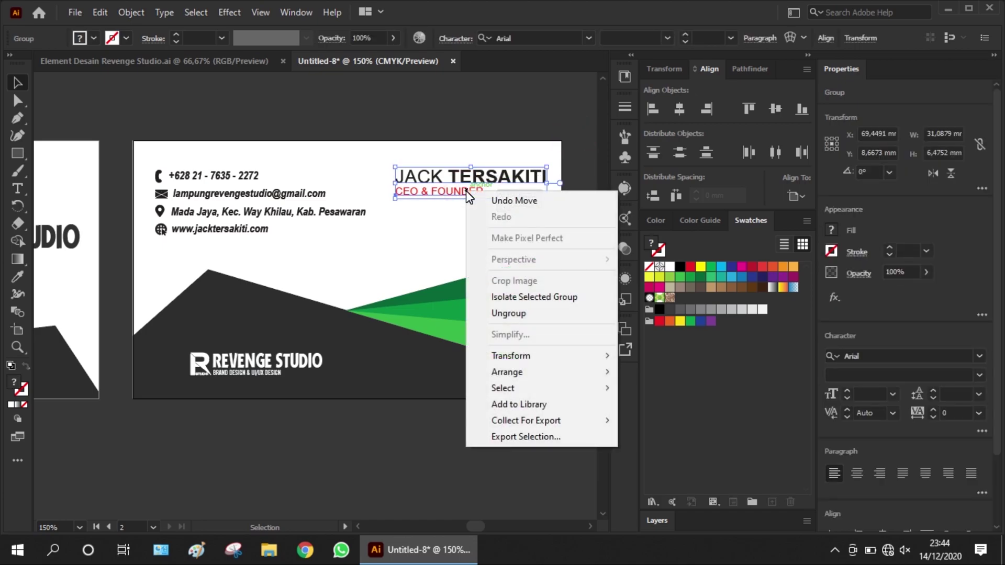
{"action": "left_click", "coordinate": [511, 318]}
{"action": "left_click", "coordinate": [462, 235]}
{"action": "left_click", "coordinate": [460, 194]}
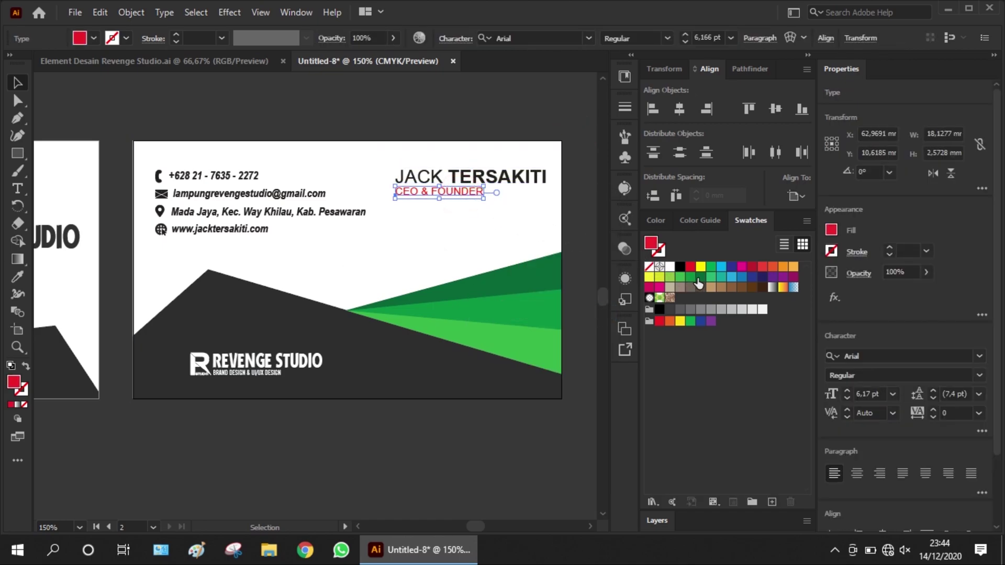
{"action": "left_click", "coordinate": [700, 277]}
{"action": "left_click", "coordinate": [578, 235]}
- Enlarge the white logo on the second artboard's dark shape to nearly half the artboard's width
{"action": "scroll", "coordinate": [576, 242], "scroll_direction": "down", "scroll_amount": 1}
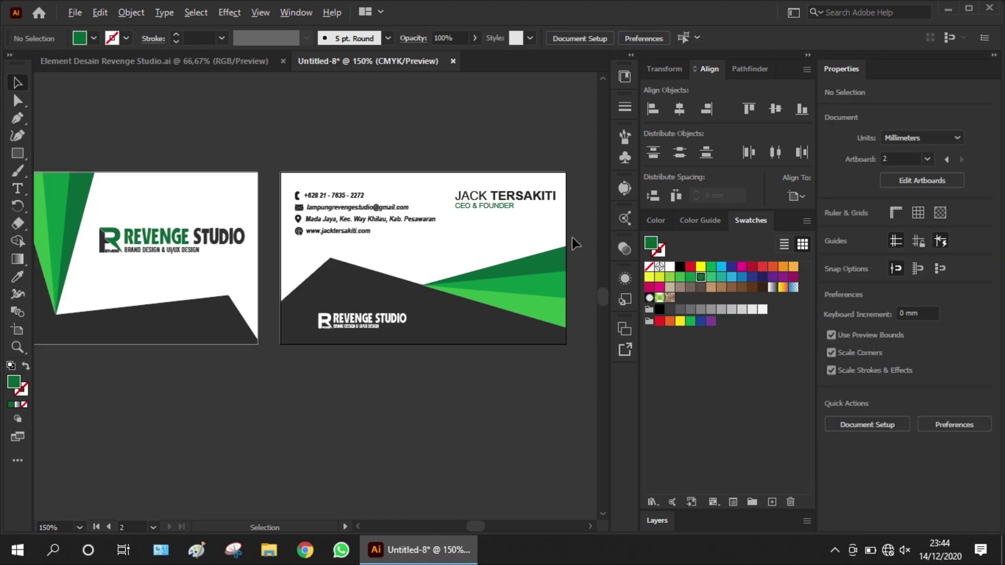
{"action": "scroll", "coordinate": [379, 335], "scroll_direction": "up", "scroll_amount": 1}
{"action": "left_click", "coordinate": [382, 327]}
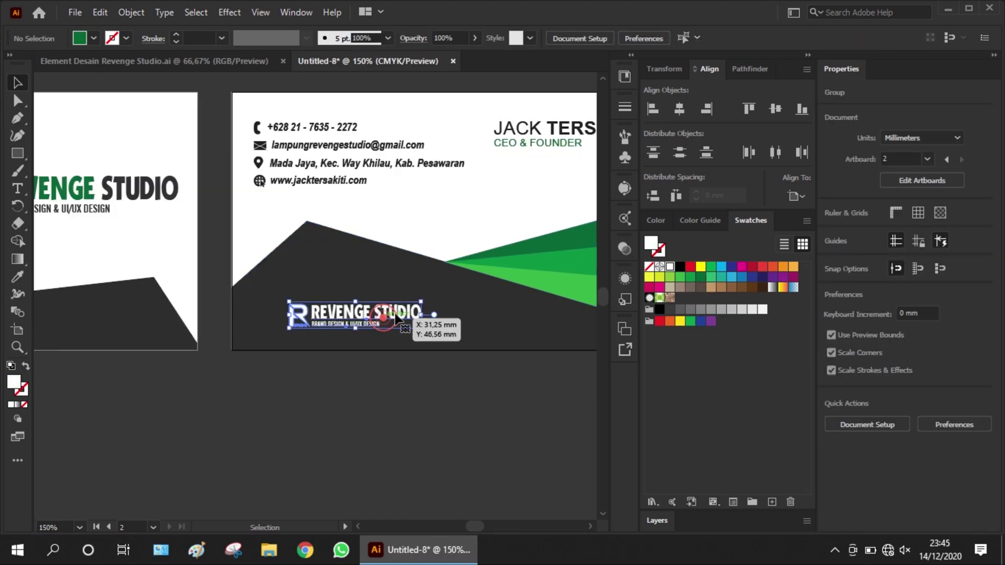
{"action": "mouse_move", "coordinate": [422, 302]}
{"action": "left_mouse_down"}
{"action": "mouse_move", "coordinate": [450, 307]}
{"action": "mouse_move", "coordinate": [486, 284]}
{"action": "mouse_move", "coordinate": [404, 303]}
{"action": "left_mouse_up"}
{"action": "left_click", "coordinate": [421, 373]}
{"action": "scroll", "coordinate": [432, 364], "scroll_direction": "down", "scroll_amount": 1}
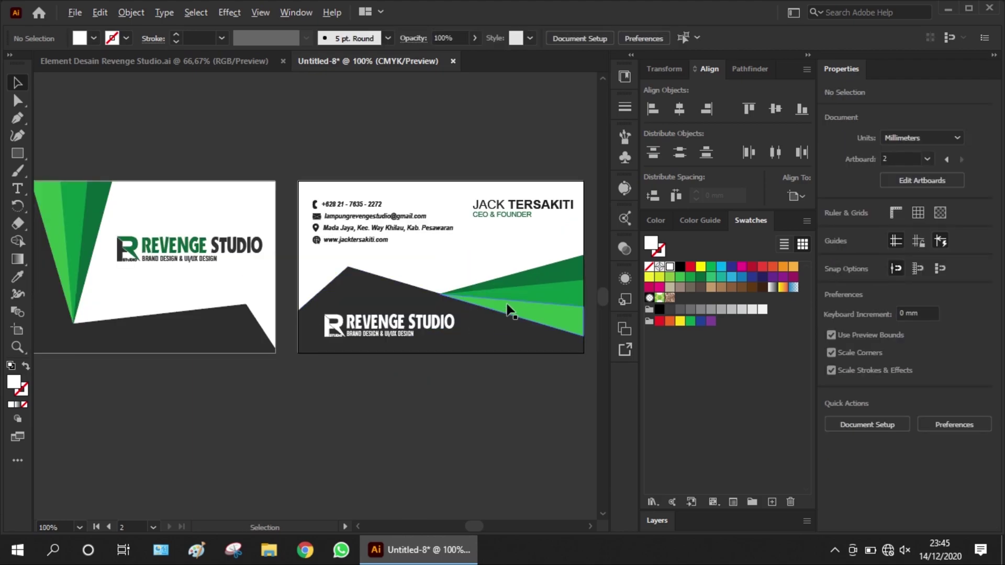
{"action": "scroll", "coordinate": [539, 298], "scroll_direction": "down", "scroll_amount": 1}
{"action": "scroll", "coordinate": [317, 331], "scroll_direction": "up", "scroll_amount": 1}
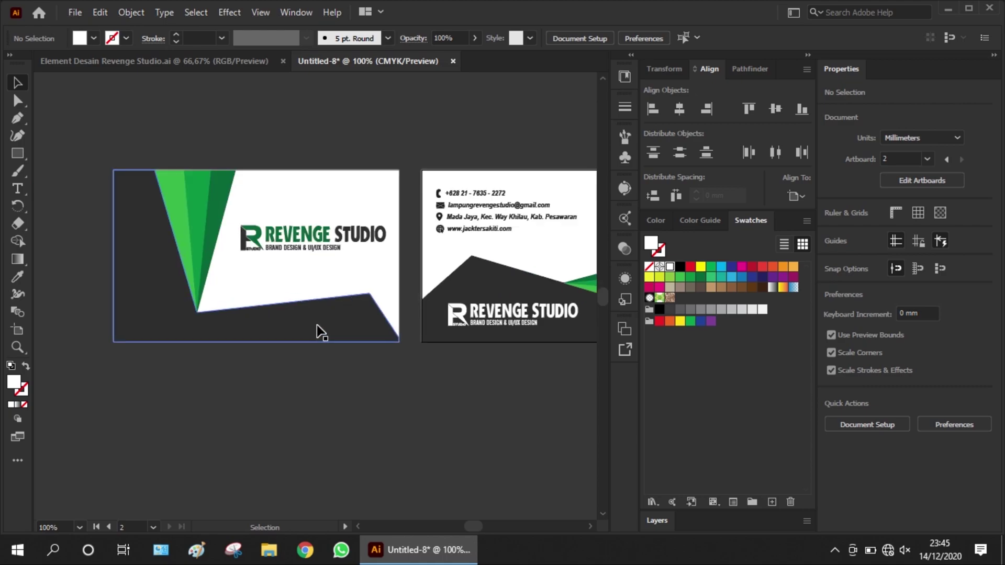
- Copy the Revenge Studio Lampung label with its round R icon from the elements file and paste it into the business card document
{"action": "left_click", "coordinate": [218, 61]}
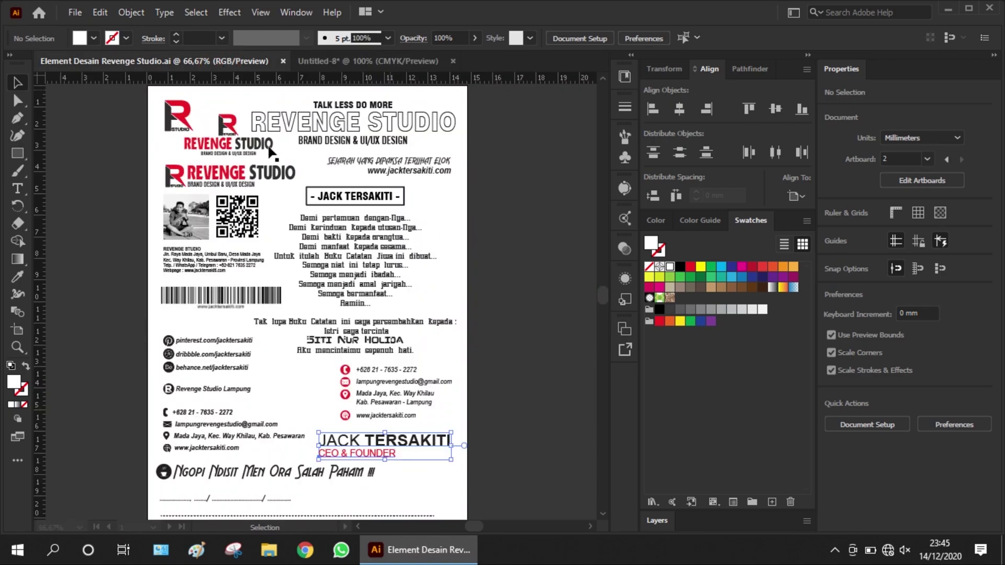
{"action": "left_click", "coordinate": [525, 402]}
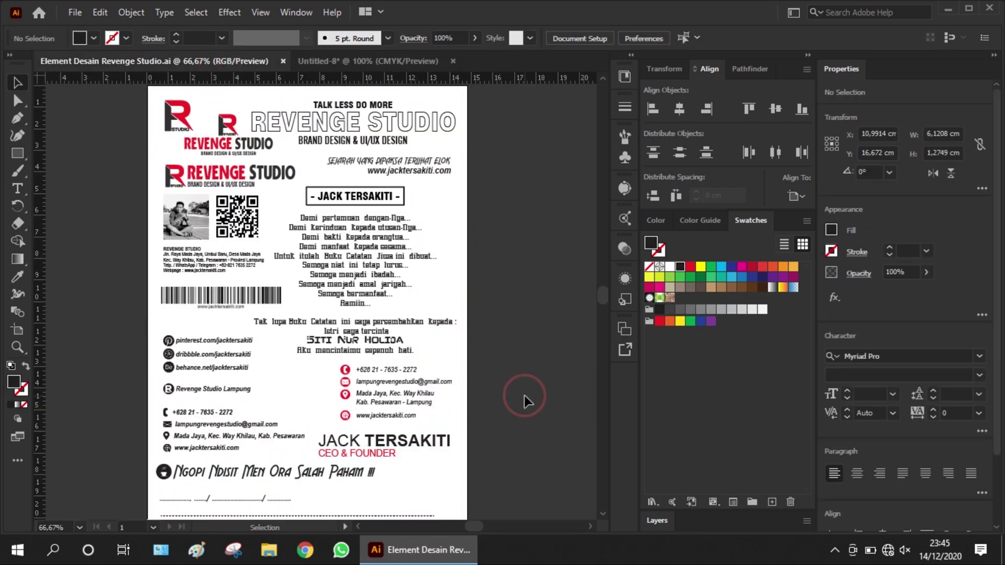
{"action": "left_click", "coordinate": [314, 478]}
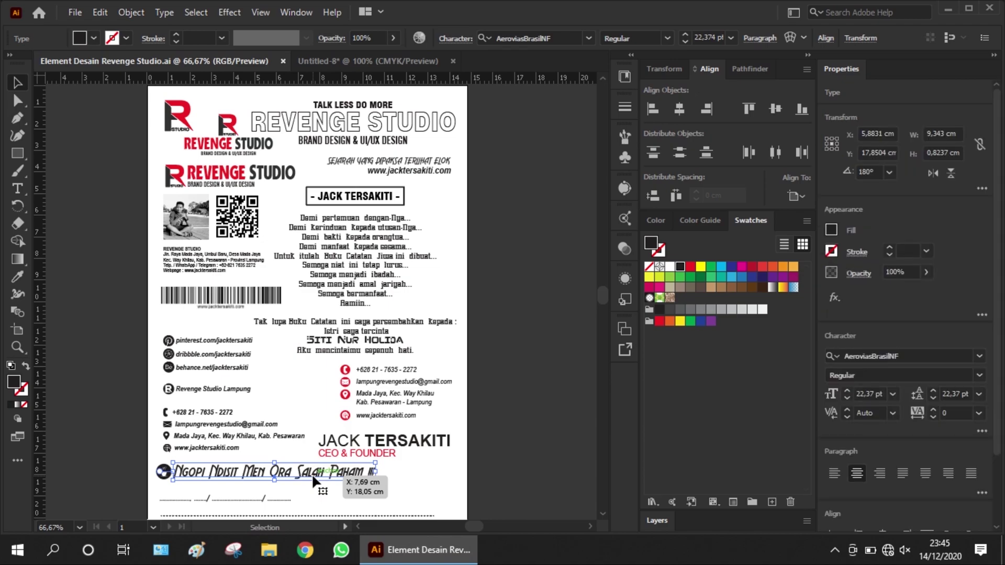
{"action": "left_click", "coordinate": [220, 394]}
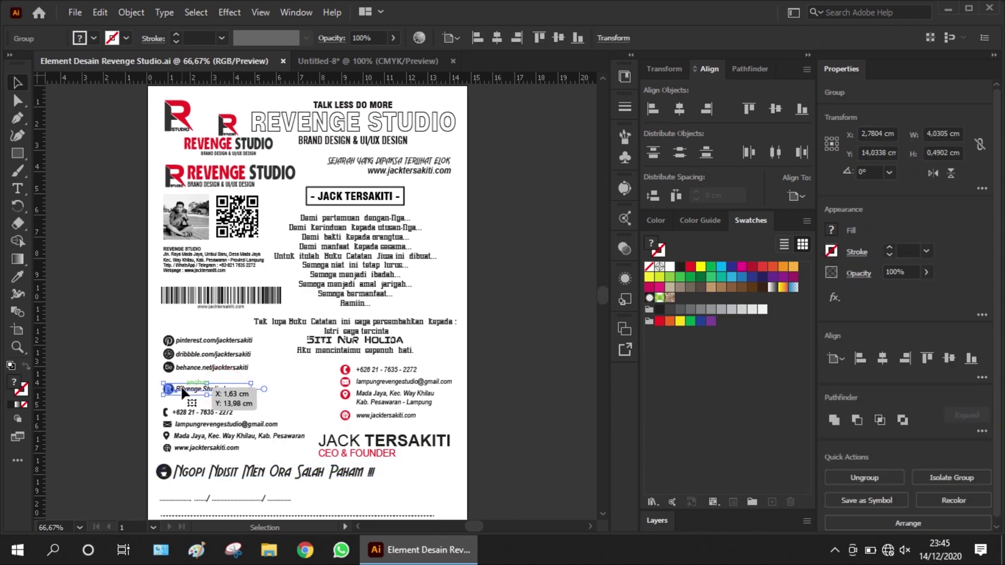
{"action": "left_click", "coordinate": [317, 62]}
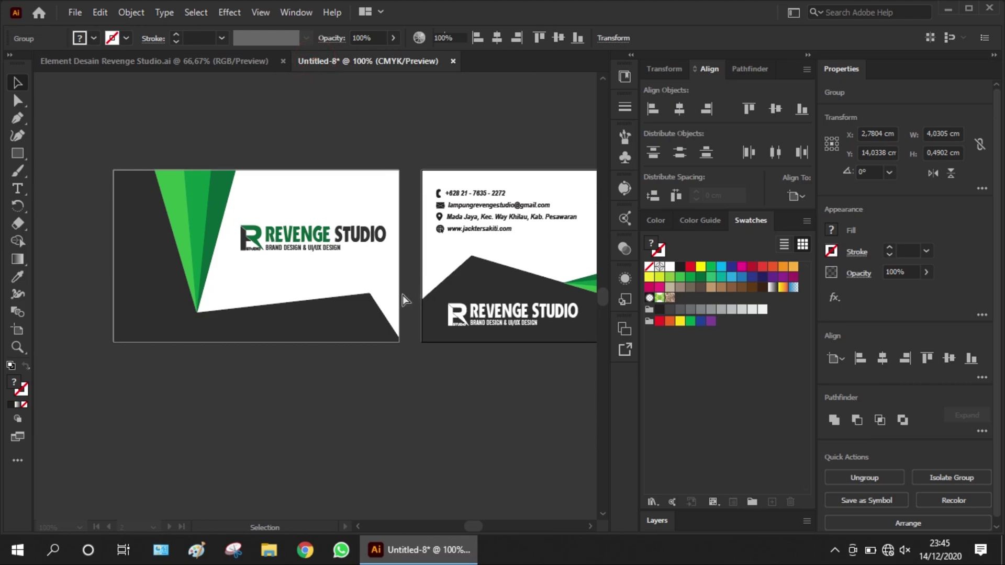
{"action": "key", "text": "ctrl+v"}
- Place the Revenge Studio Lampung label on the first artboard's lower dark shape, centered near X 60.9, Y 49.3 mm
{"action": "left_click_drag", "start_coordinate": [336, 308], "coordinate": [338, 333]}
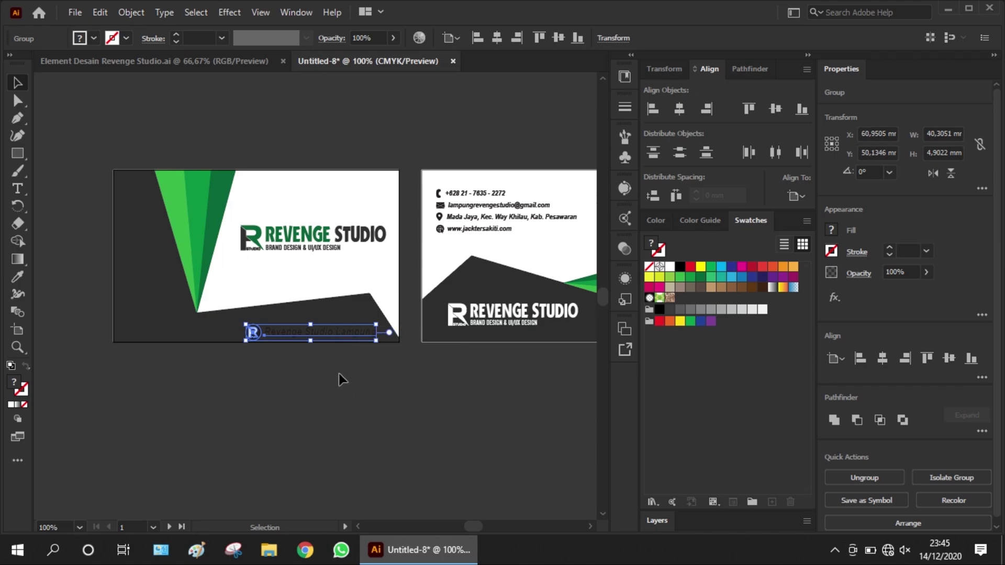
{"action": "scroll", "coordinate": [302, 336], "scroll_direction": "up", "scroll_amount": 3}
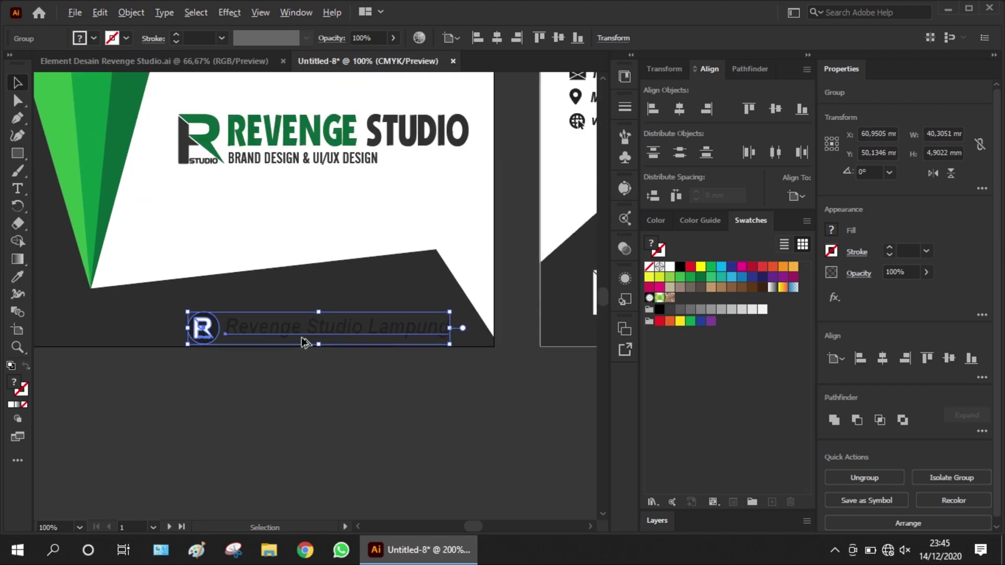
{"action": "left_click_drag", "start_coordinate": [302, 335], "coordinate": [296, 326]}
{"action": "left_click", "coordinate": [260, 387]}
- Isolate the round icon's subgroup in the Revenge Studio Lampung label and delete the circle behind the R mark
{"action": "scroll", "coordinate": [164, 336], "scroll_direction": "up", "scroll_amount": 3}
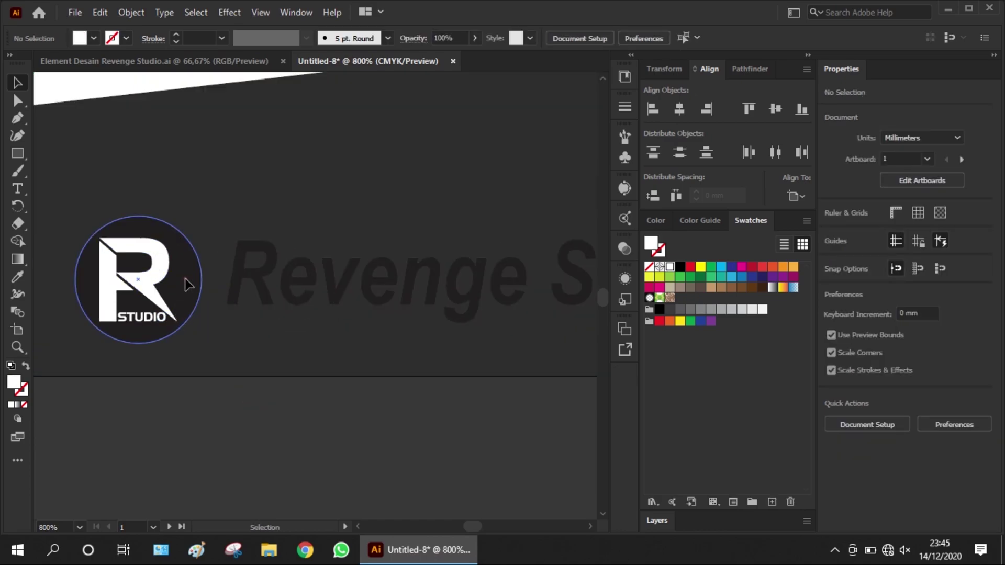
{"action": "left_click", "coordinate": [185, 279]}
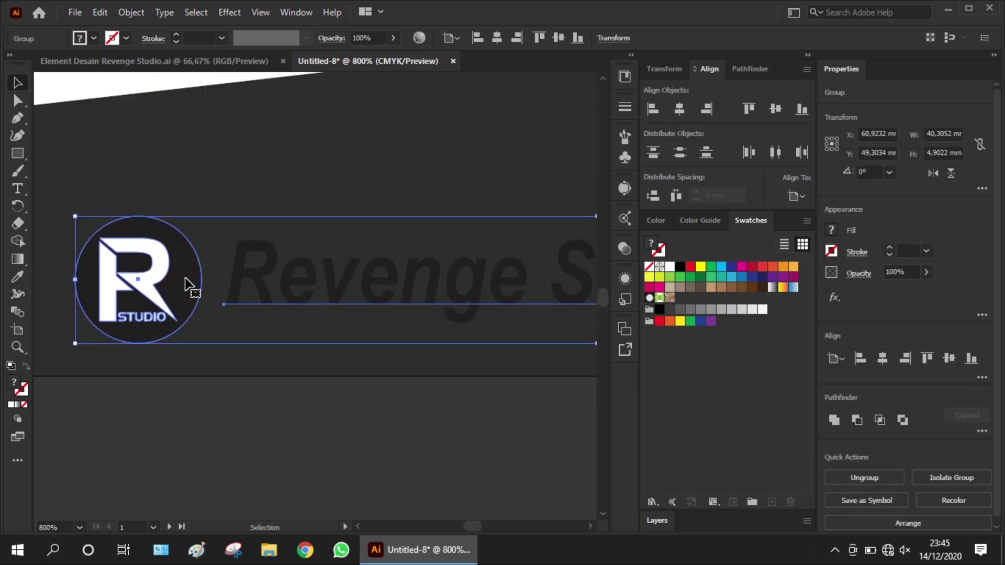
{"action": "double_click", "coordinate": [185, 284]}
{"action": "left_click", "coordinate": [197, 433]}
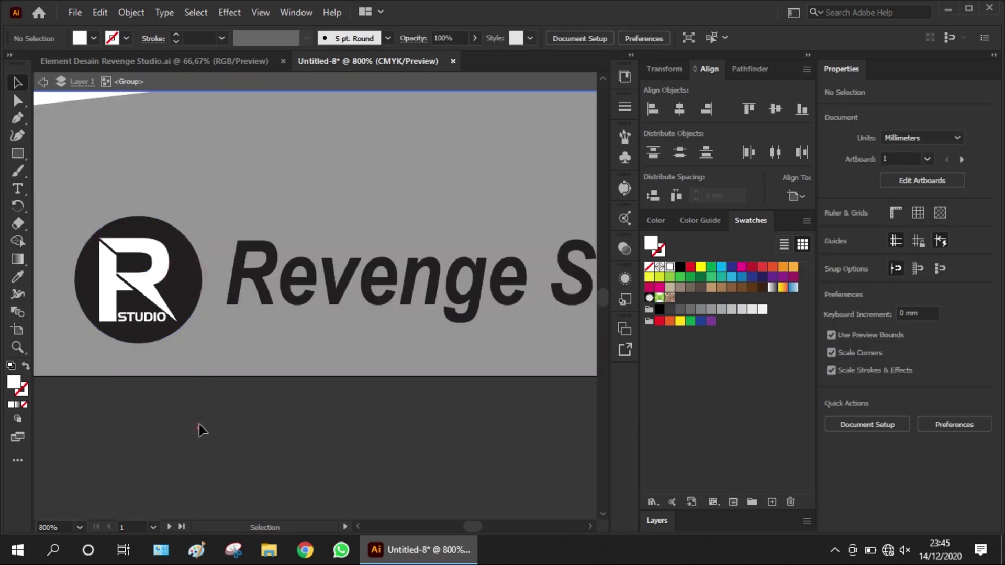
{"action": "left_click", "coordinate": [198, 298]}
{"action": "double_click", "coordinate": [197, 299]}
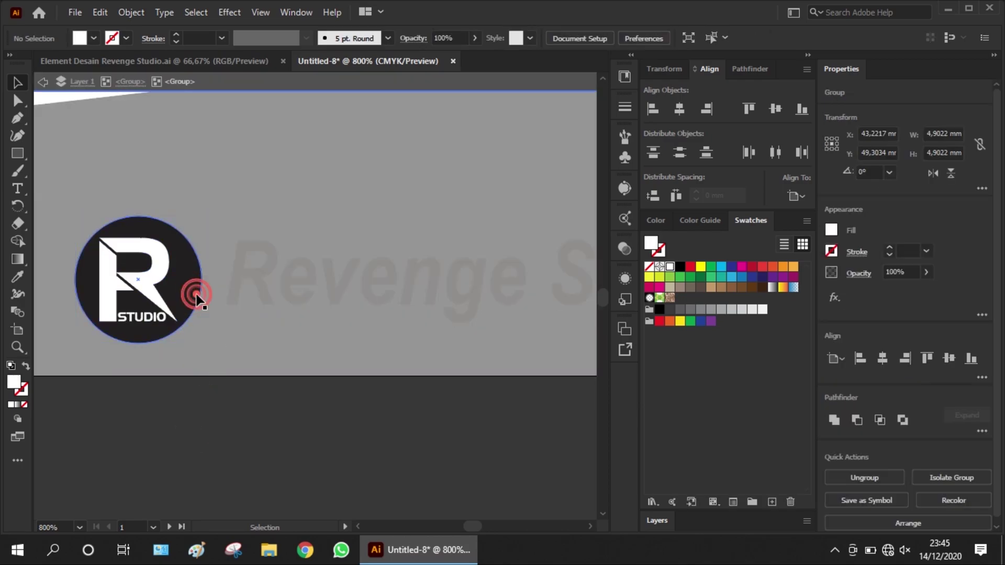
{"action": "left_click", "coordinate": [194, 299]}
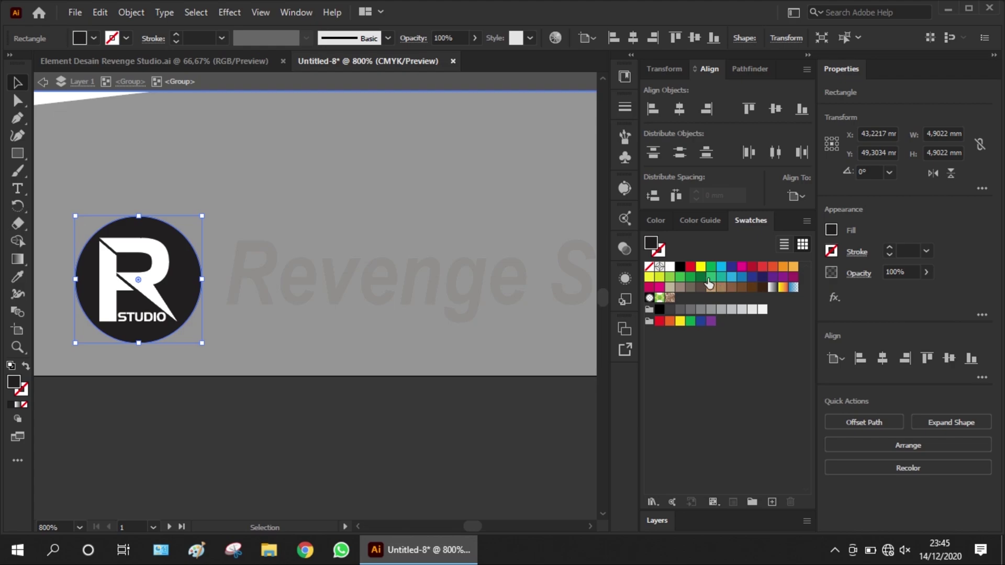
{"action": "left_click", "coordinate": [701, 276]}
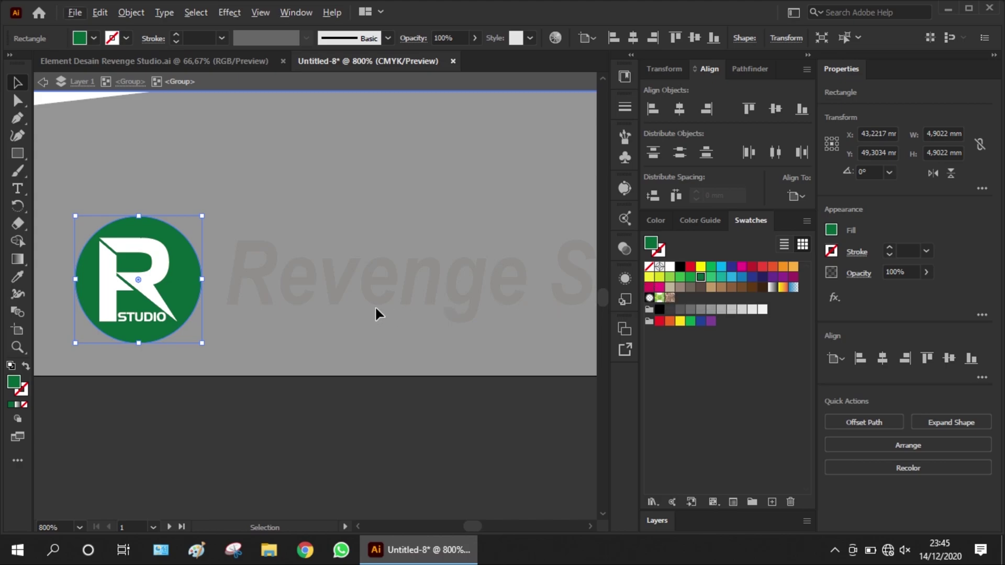
{"action": "key", "text": "Delete"}
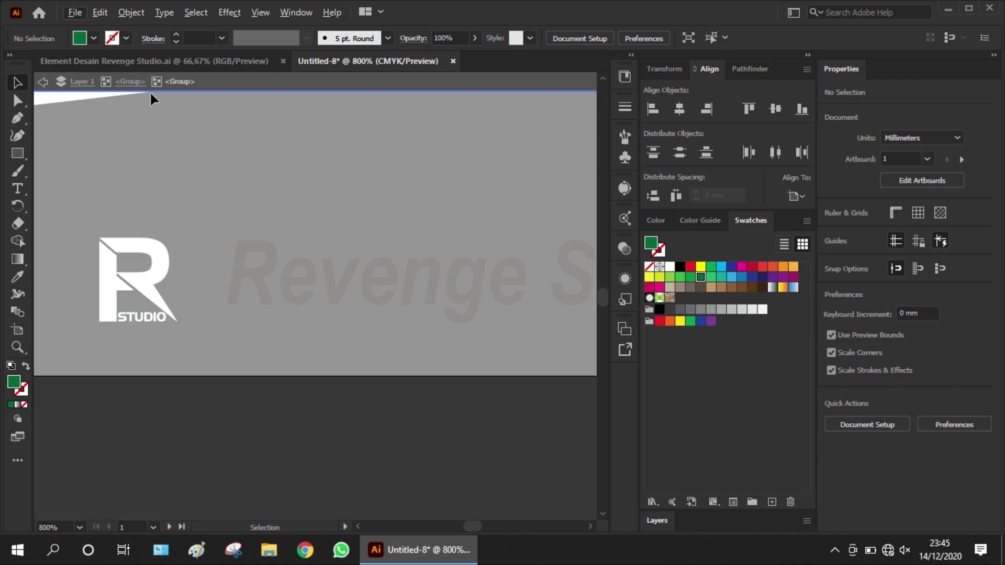
- Fill the Revenge Studio Lampung text with white inside its isolated group
{"action": "left_click_drag", "start_coordinate": [255, 289], "coordinate": [306, 294]}
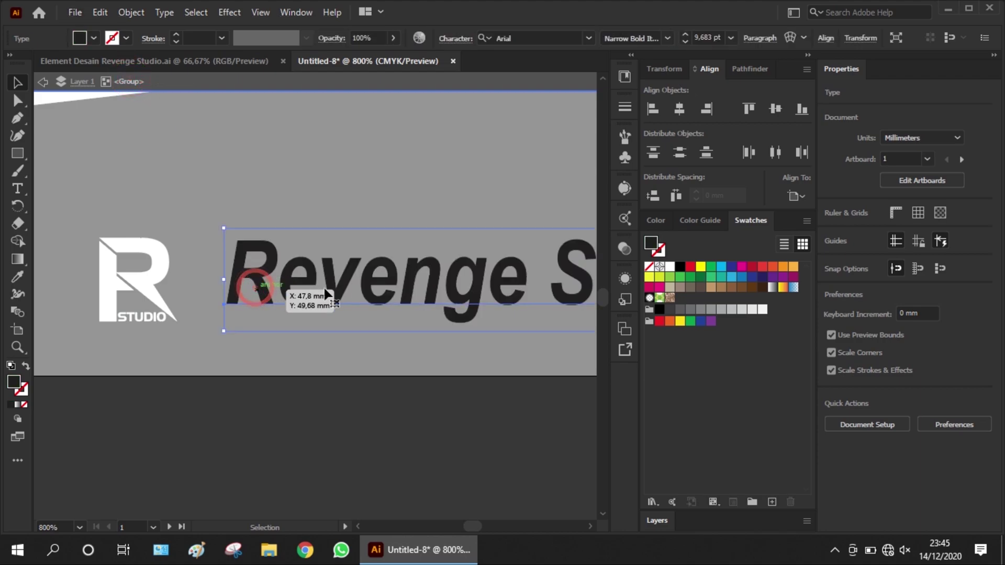
{"action": "left_click", "coordinate": [671, 267]}
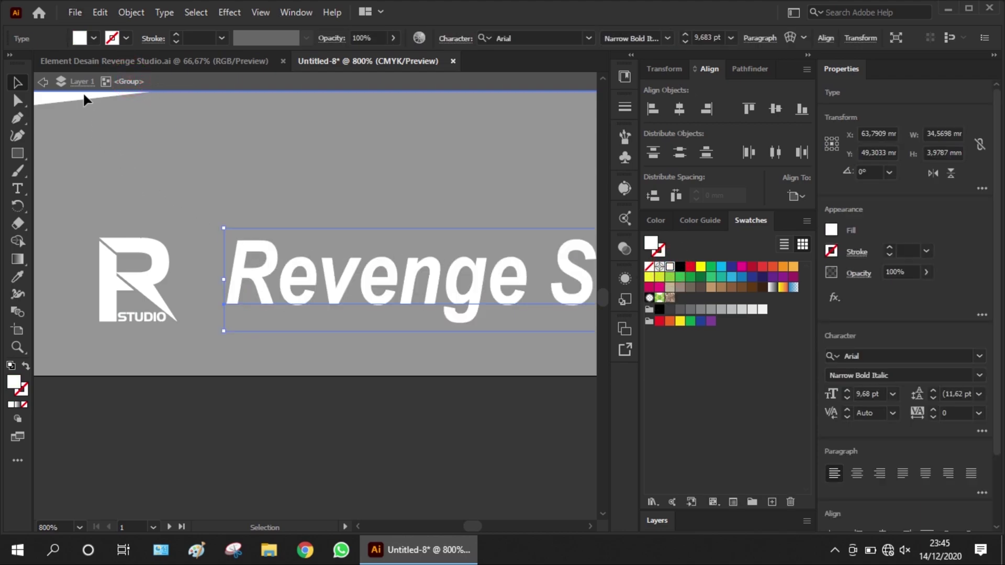
- Enlarge the white R mark beside the Revenge Studio Lampung text to about 3.9 × 4.3 mm, shift it slightly upward, and exit group isolation
{"action": "left_click", "coordinate": [153, 268]}
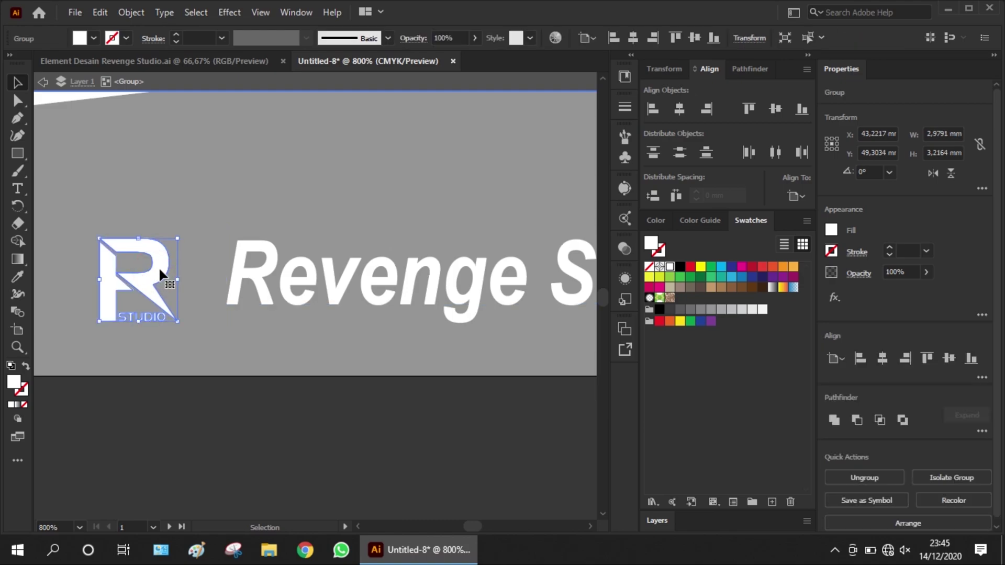
{"action": "left_click_drag", "start_coordinate": [161, 269], "coordinate": [179, 254]}
{"action": "left_click_drag", "start_coordinate": [121, 227], "coordinate": [95, 195]}
{"action": "left_click", "coordinate": [44, 84]}
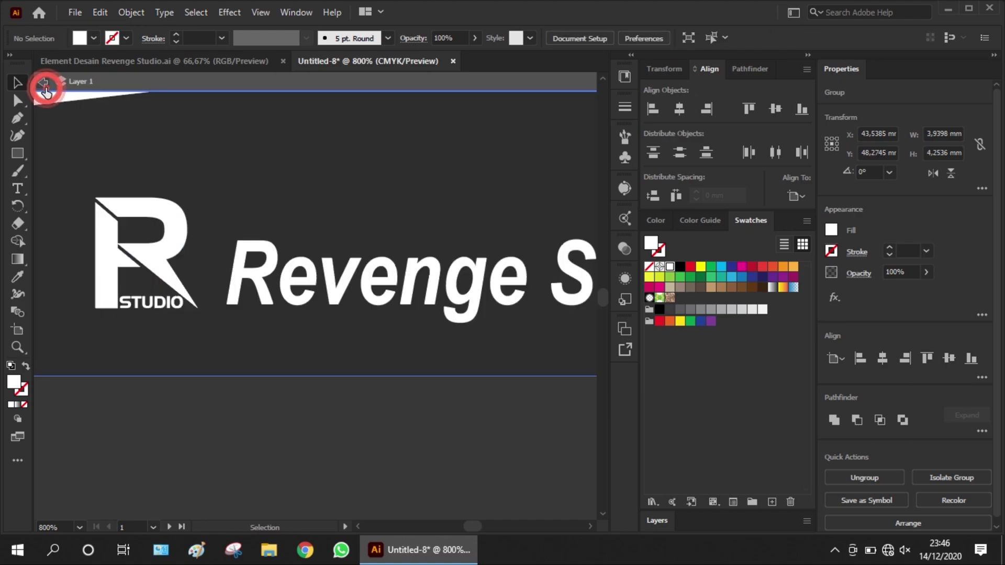
{"action": "left_click", "coordinate": [44, 87]}
{"action": "left_click", "coordinate": [246, 454]}
{"action": "scroll", "coordinate": [249, 456], "scroll_direction": "down", "scroll_amount": 2}
{"action": "scroll", "coordinate": [264, 454], "scroll_direction": "down", "scroll_amount": 3}
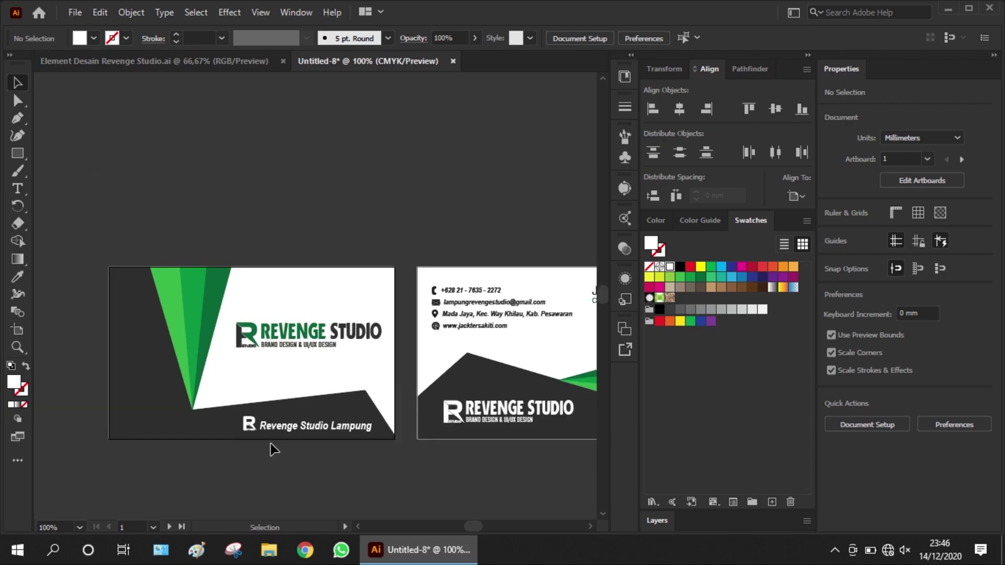
- Copy the QR code from the Element Desain Revenge Studio file and paste it into the business card document
{"action": "left_click", "coordinate": [162, 60]}
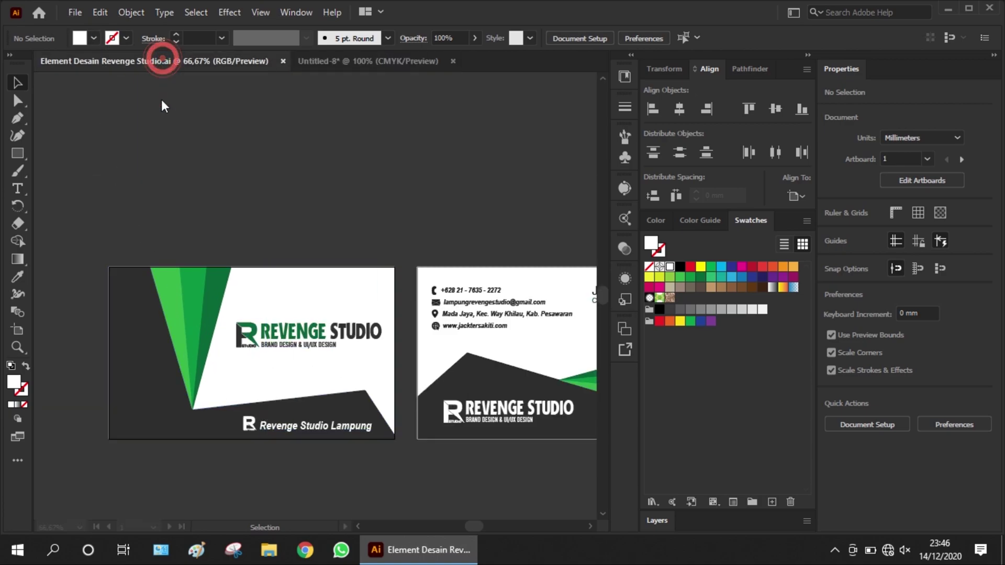
{"action": "left_click", "coordinate": [238, 216]}
{"action": "key", "text": "ctrl+c"}
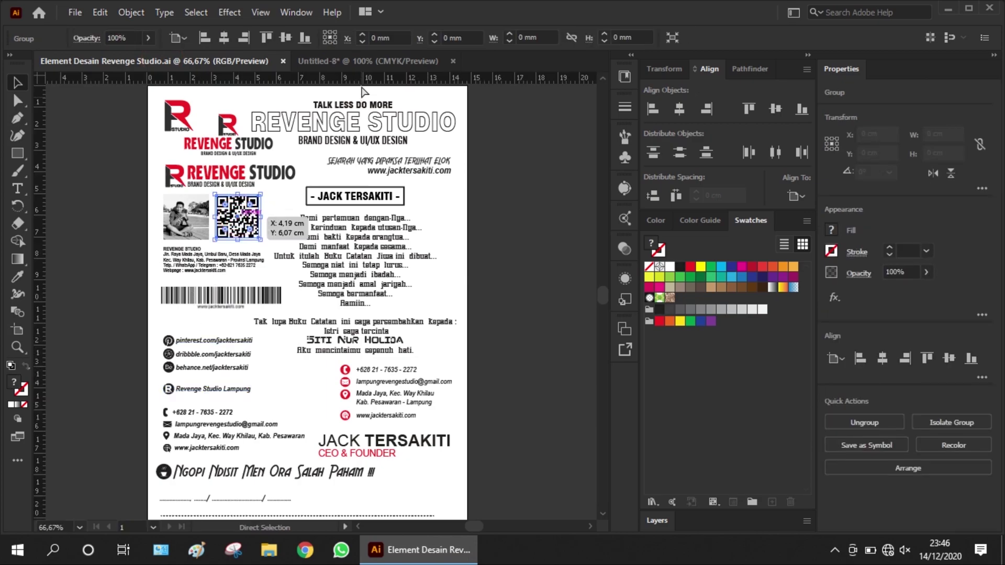
{"action": "left_click", "coordinate": [361, 61]}
{"action": "key", "text": "ctrl+v"}
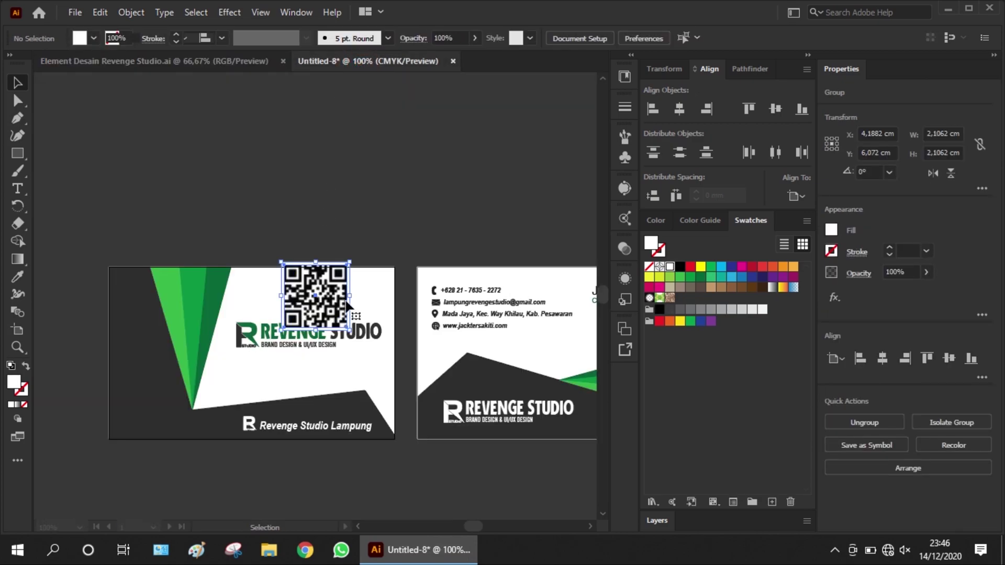
- Scale the QR code to about 15.6 mm square and place it in the lower-left corner of the first artboard's dark shape
{"action": "left_click_drag", "start_coordinate": [348, 307], "coordinate": [175, 403]}
{"action": "left_click_drag", "start_coordinate": [181, 363], "coordinate": [177, 378]}
{"action": "key", "text": "ctrl+="}
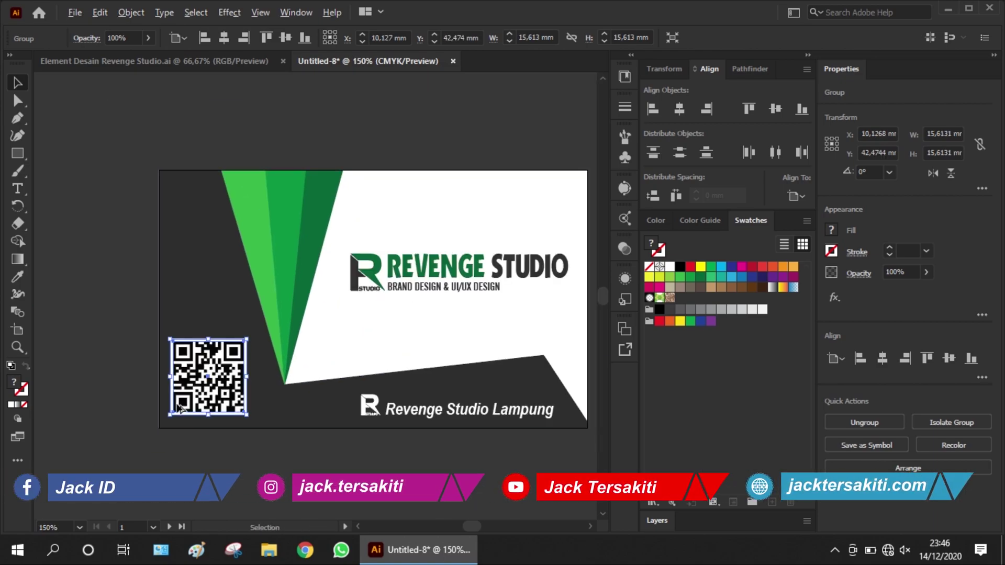
{"action": "scroll", "coordinate": [178, 407], "scroll_direction": "up", "scroll_amount": 3}
{"action": "left_click_drag", "start_coordinate": [189, 408], "coordinate": [207, 398]}
{"action": "left_click", "coordinate": [69, 334]}
{"action": "scroll", "coordinate": [151, 395], "scroll_direction": "down", "scroll_amount": 3}
{"action": "scroll", "coordinate": [131, 403], "scroll_direction": "down", "scroll_amount": 2}
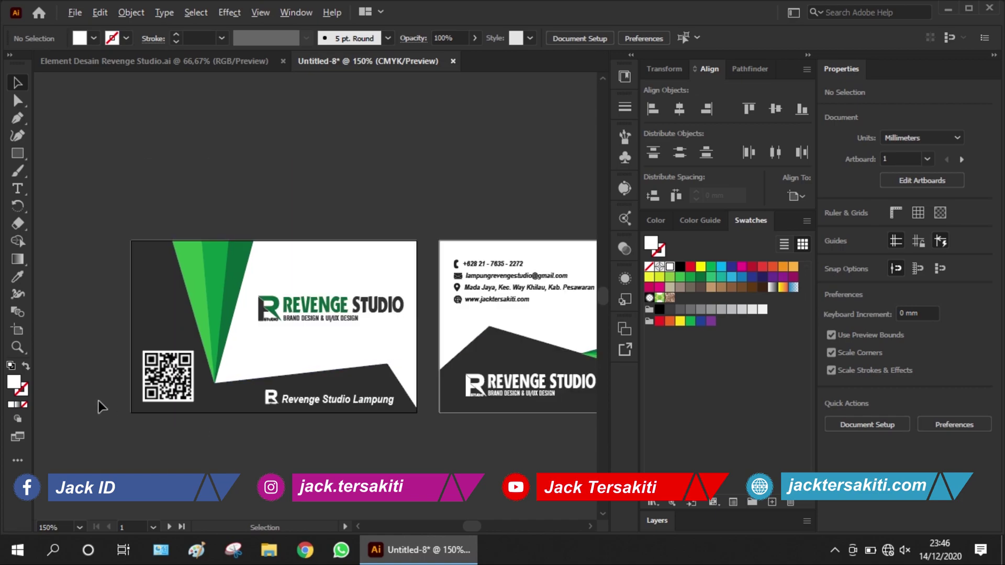
{"action": "left_click", "coordinate": [179, 426]}
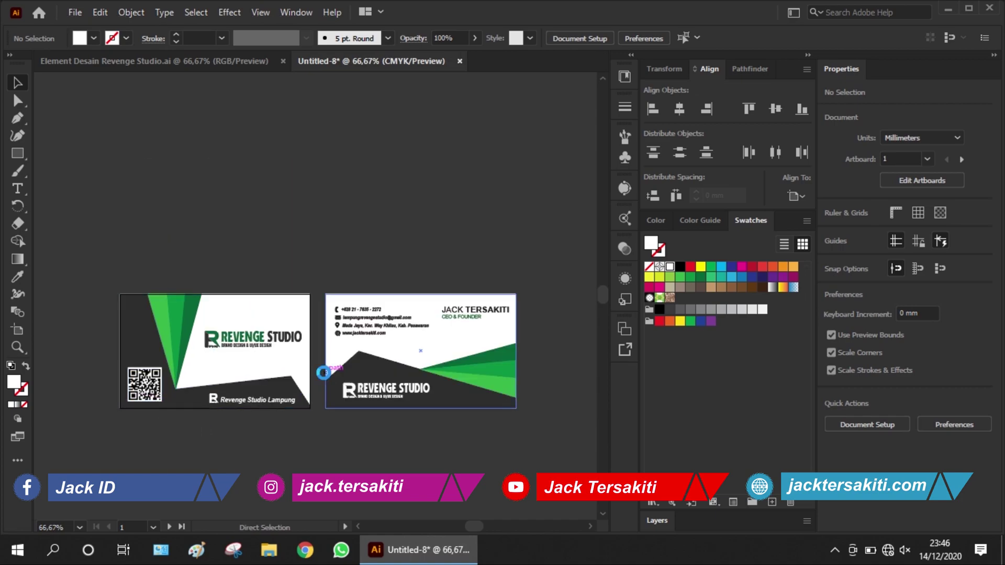
- Save the document as Desain Business Card #007.ai in the Desain Business Card folder, in Illustrator 2020 format with the default options
{"action": "key", "text": "ctrl+s"}
{"action": "left_click", "coordinate": [365, 242]}
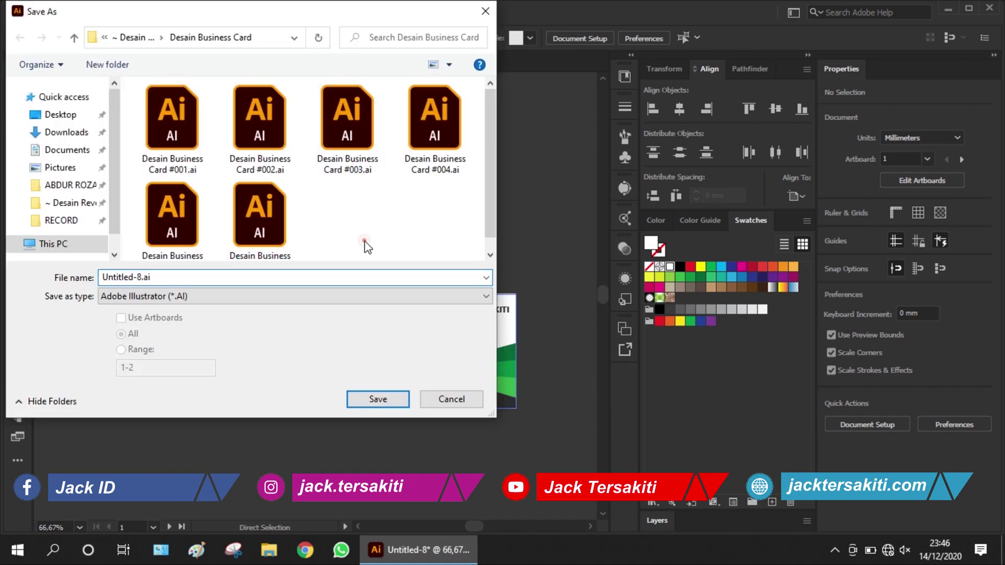
{"action": "left_click", "coordinate": [281, 226]}
{"action": "left_click", "coordinate": [226, 276]}
{"action": "left_click", "coordinate": [206, 277]}
{"action": "key", "text": "BackSpace"}
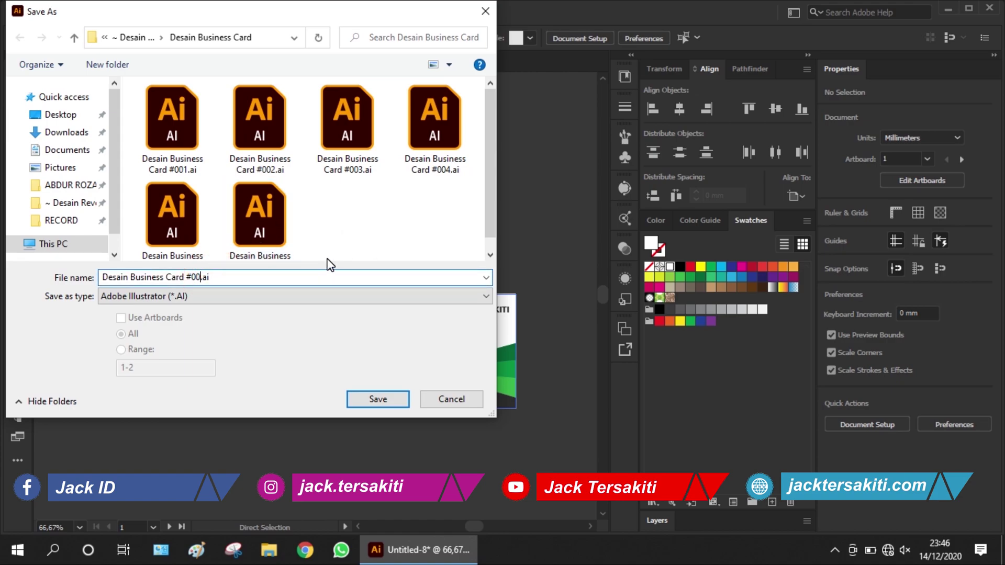
{"action": "type", "text": "7"}
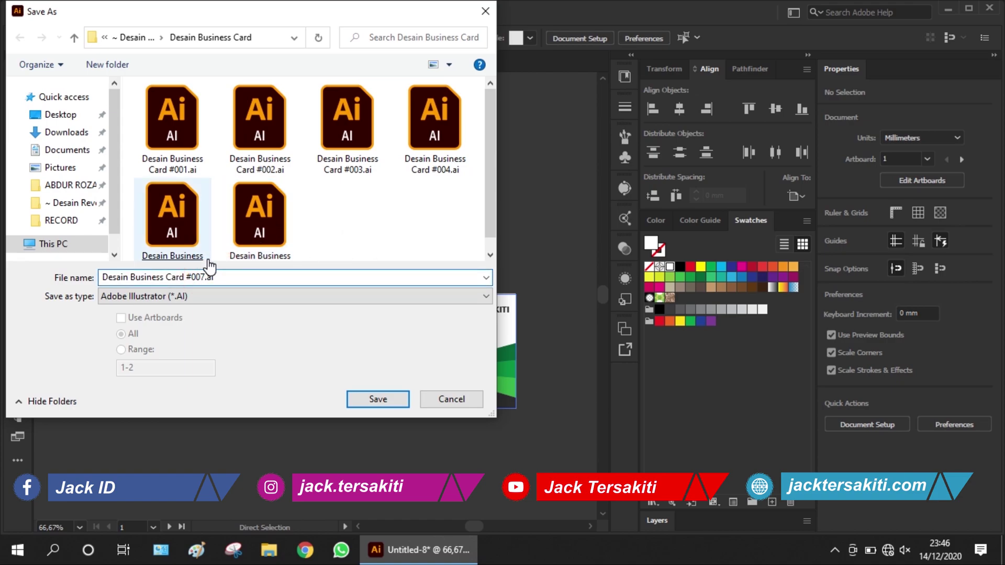
{"action": "left_click", "coordinate": [372, 400]}
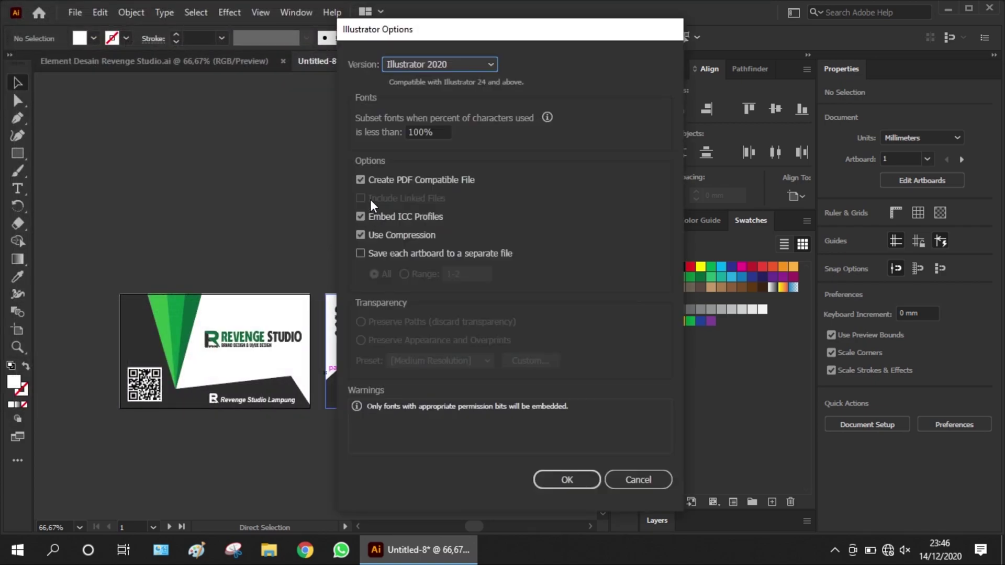
{"action": "left_click", "coordinate": [567, 478]}
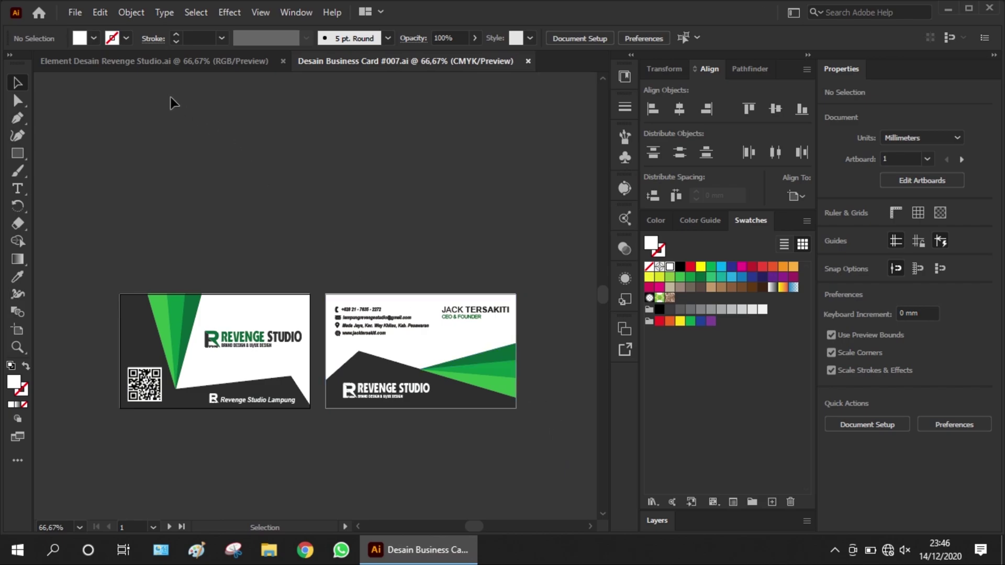
- Export each artboard as a separate PNG at High (300 ppi) resolution with a transparent background
{"action": "left_click", "coordinate": [77, 13]}
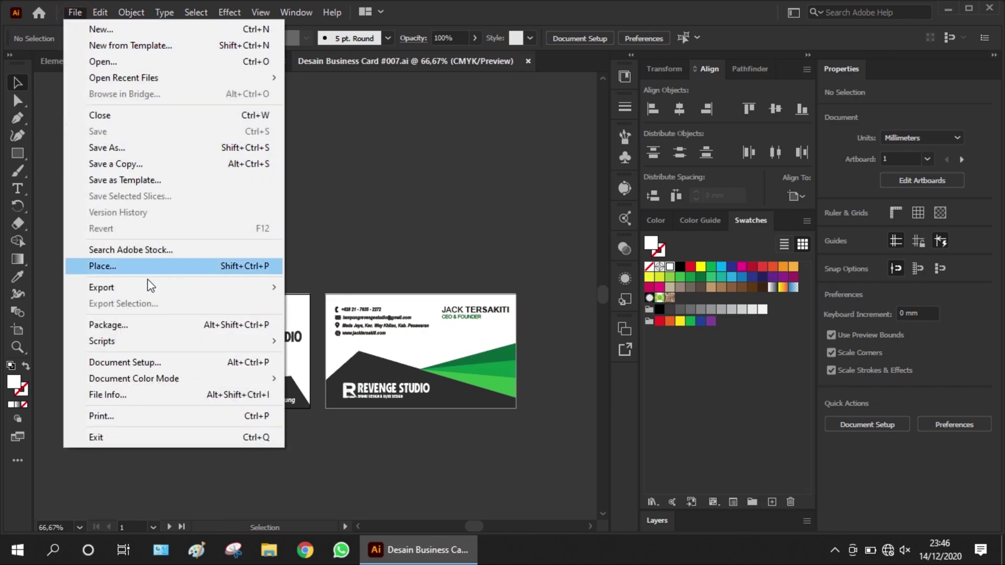
{"action": "mouse_move", "coordinate": [166, 290]}
{"action": "left_click", "coordinate": [326, 305]}
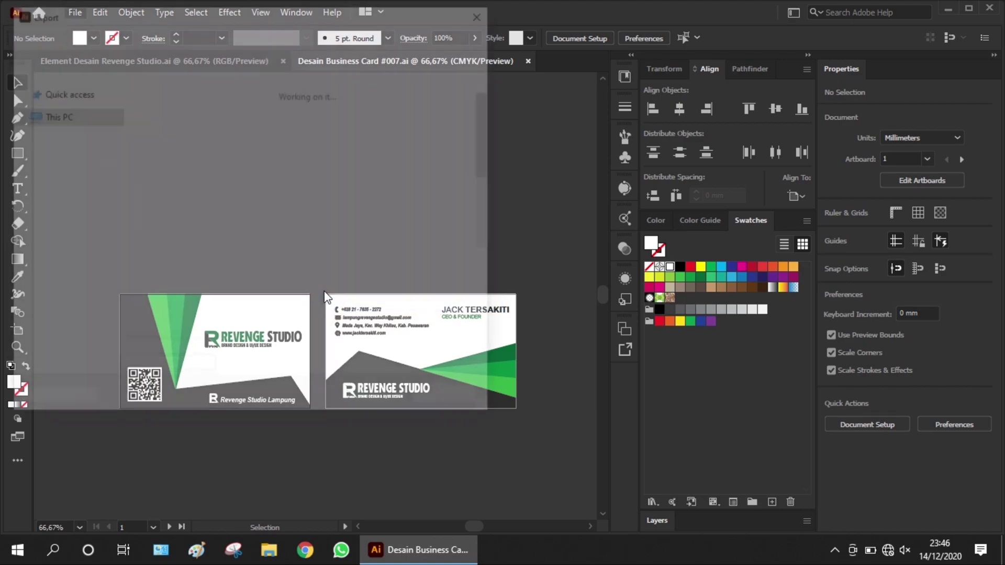
{"action": "left_click", "coordinate": [134, 319]}
{"action": "left_click", "coordinate": [376, 399]}
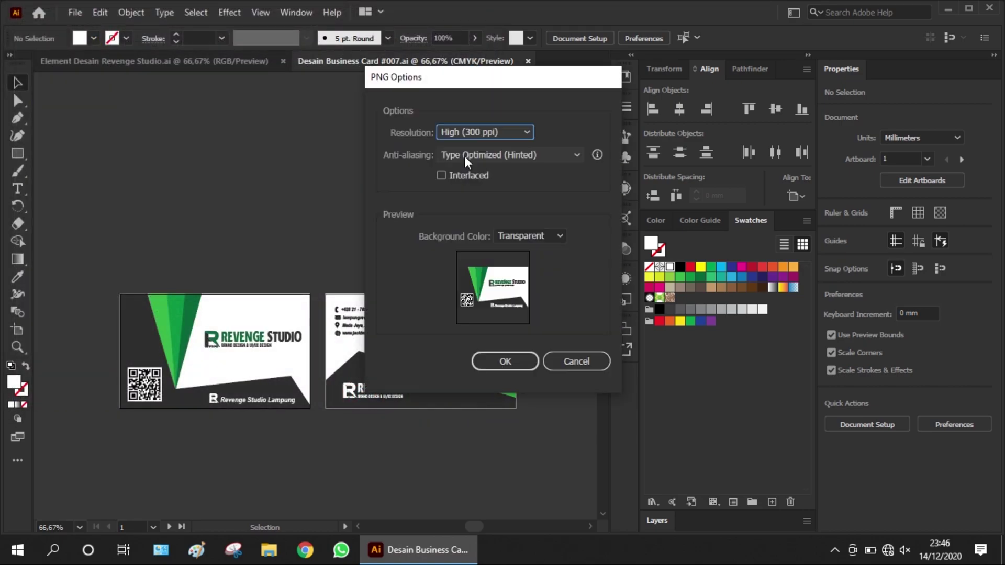
{"action": "left_click", "coordinate": [518, 361]}
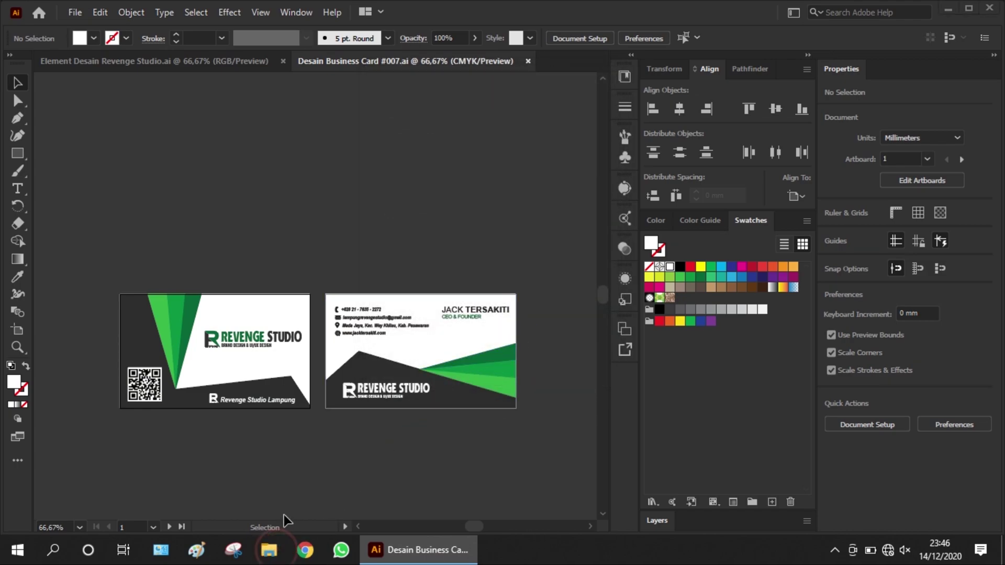
- Switch to File Explorer and open the Desain Business Card folder inside ~ Desain Revenge Studio
{"action": "key", "text": "super+e"}
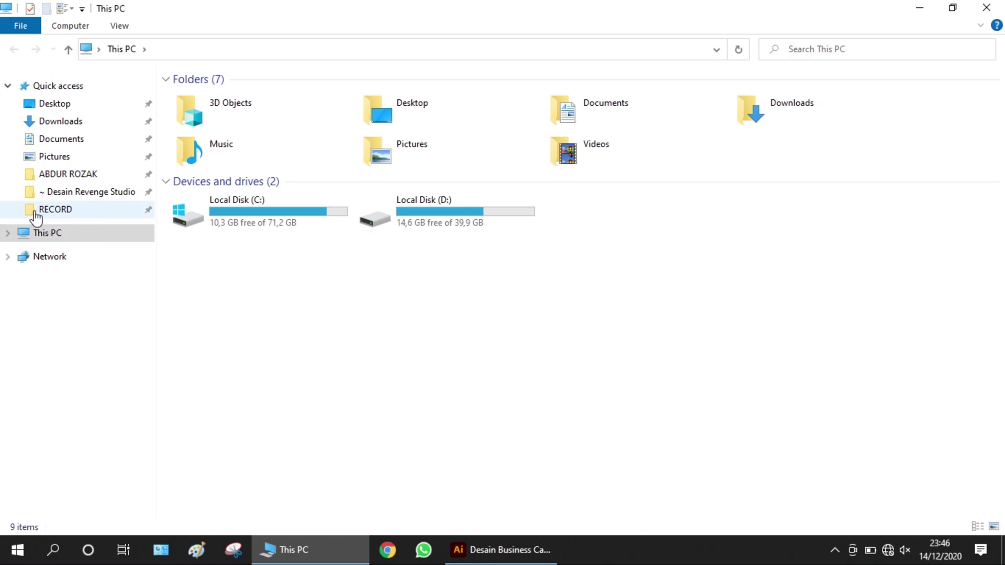
{"action": "left_click", "coordinate": [57, 209]}
{"action": "left_click", "coordinate": [67, 192]}
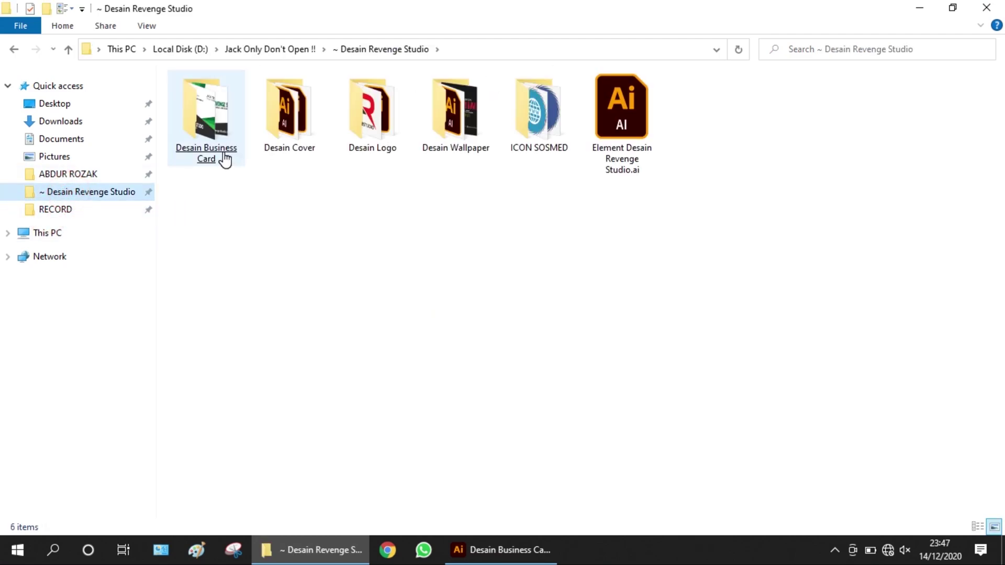
{"action": "double_click", "coordinate": [208, 157]}
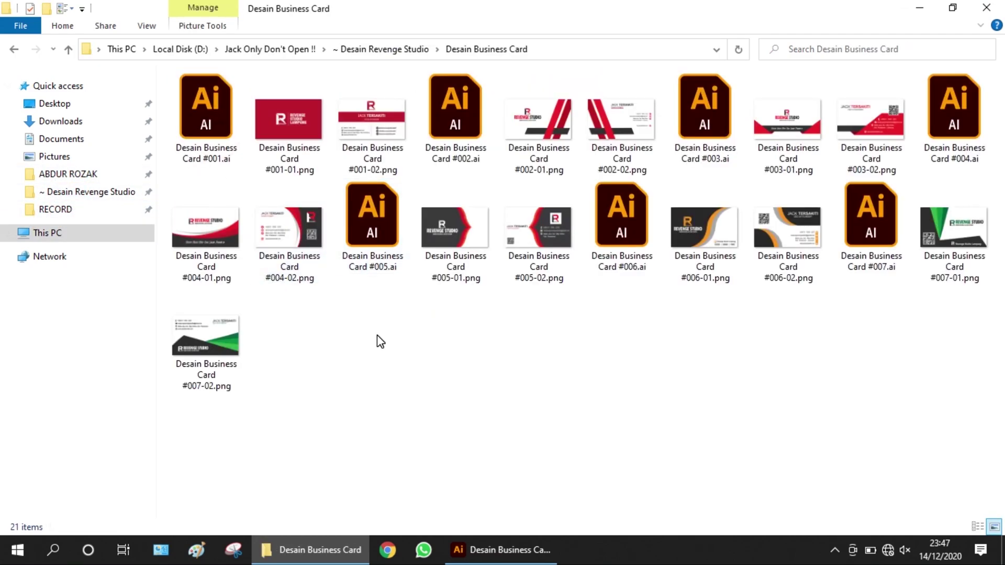
- Open Desain Business Card #007-01.png in Photos and compare it with #007-02.png to check both exported card sides
{"action": "double_click", "coordinate": [940, 275]}
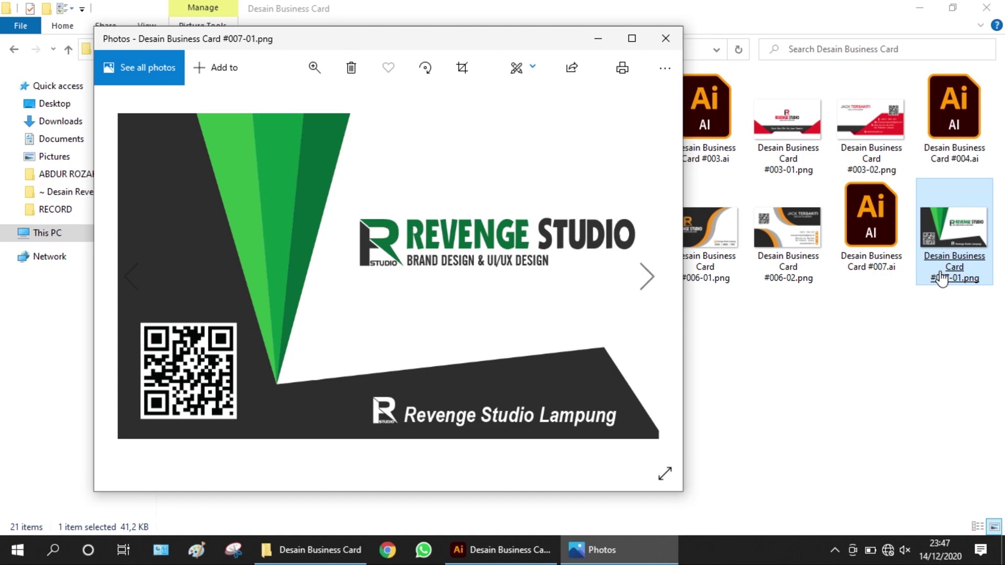
{"action": "key", "text": "Right"}
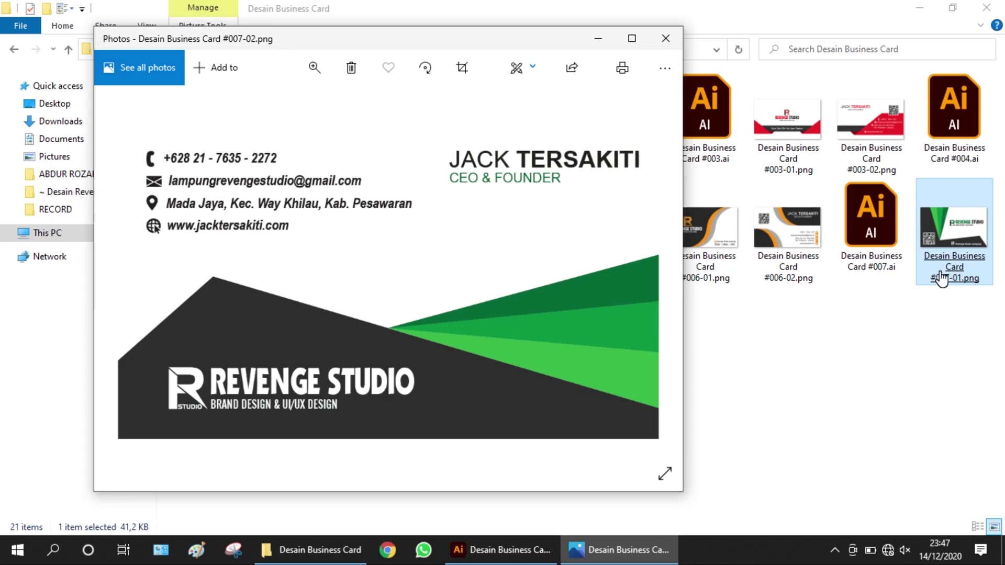
{"action": "key", "text": "Left"}
{"action": "key", "text": "Right"}
{"action": "key", "text": "Left"}
{"action": "key", "text": "Right"}
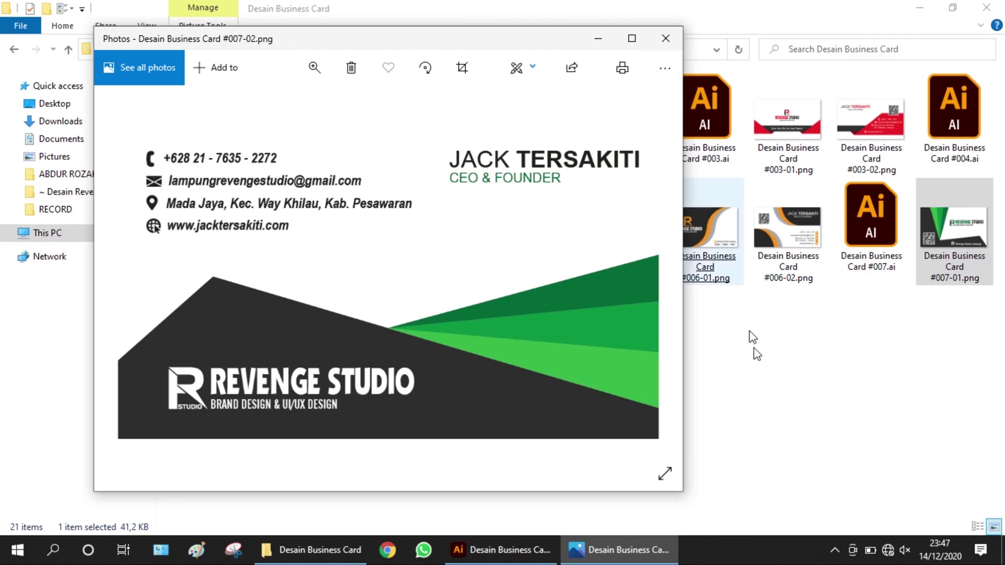
{"action": "left_click", "coordinate": [835, 550]}
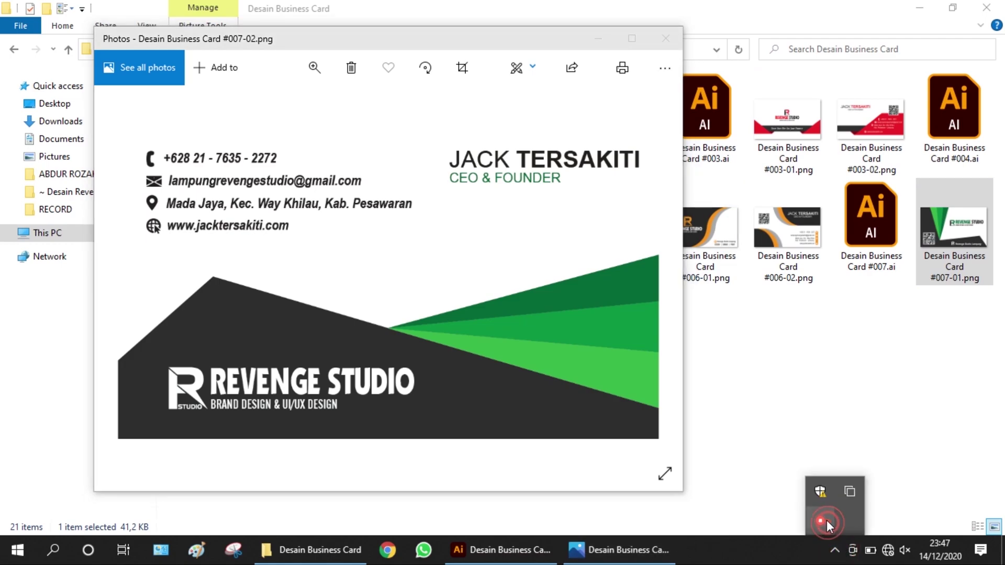
{"action": "right_click", "coordinate": [827, 520]}
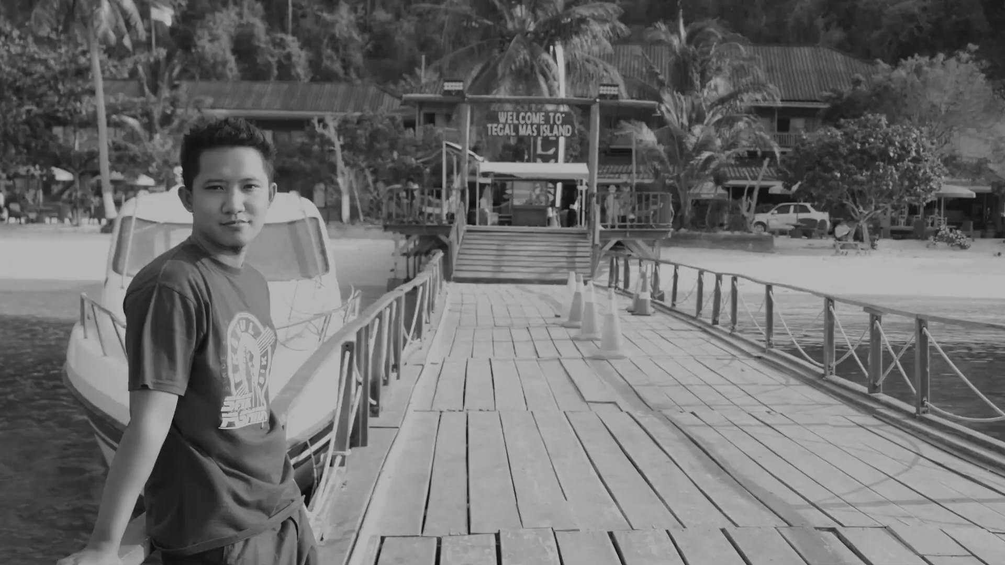